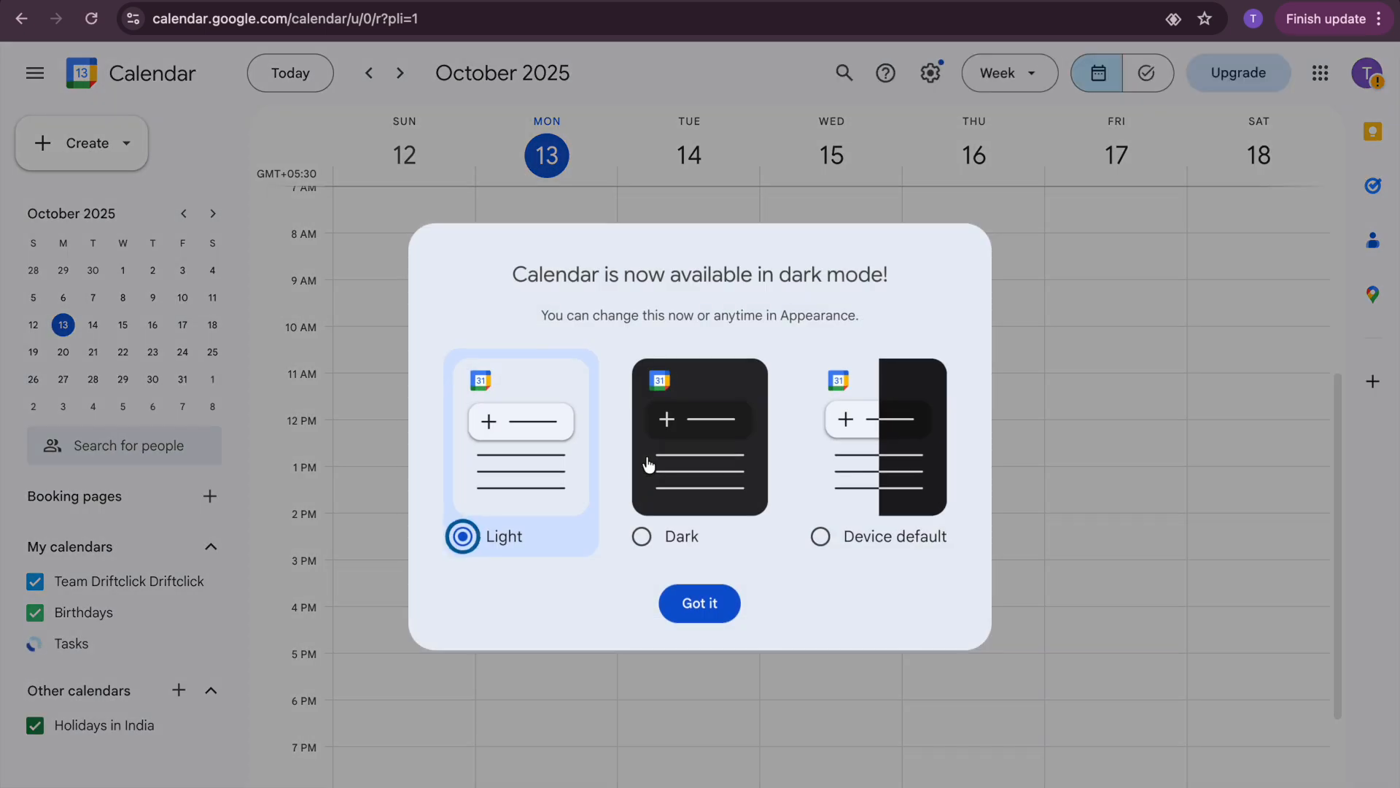
# Set the calendar's appearance to Dark and display it in Week view
pyautogui.click(700, 474)
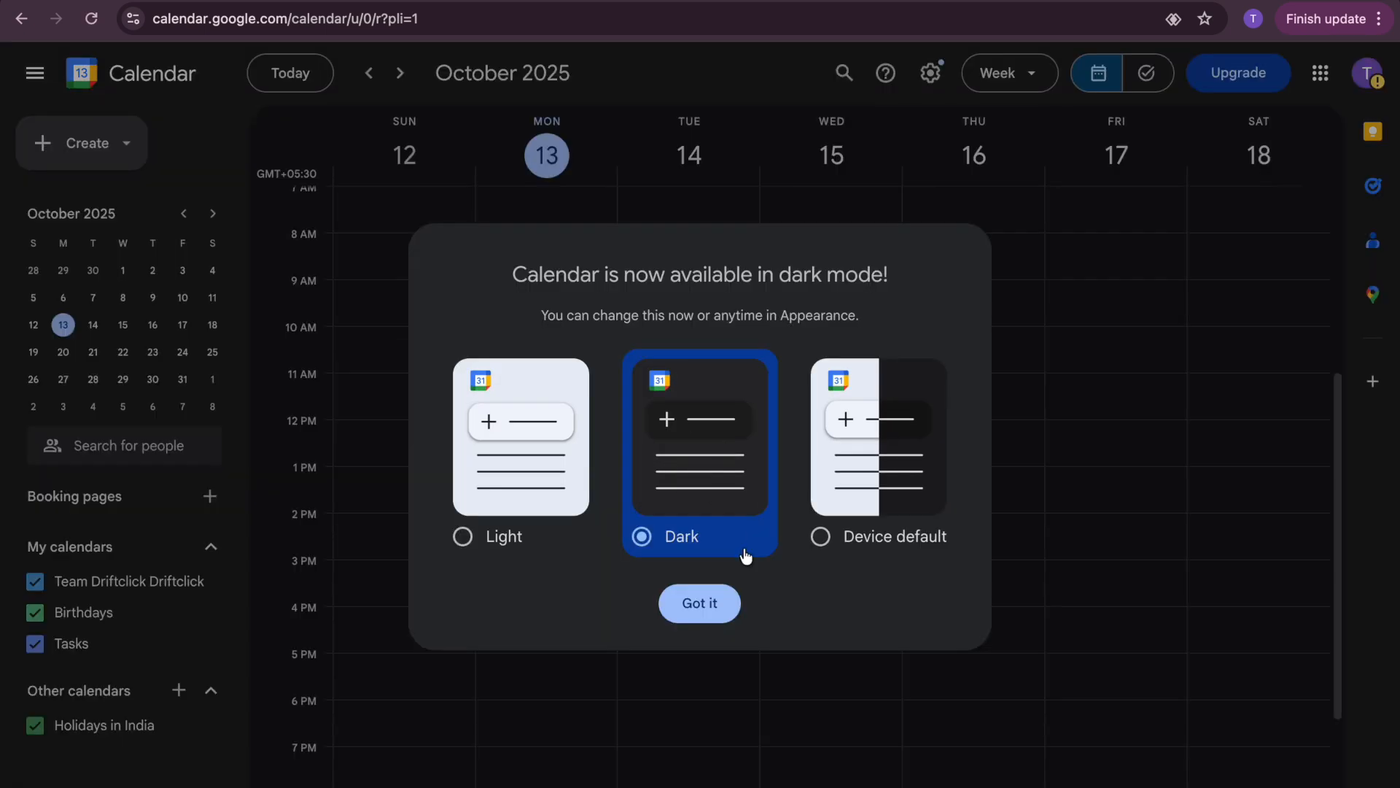
pyautogui.click(700, 603)
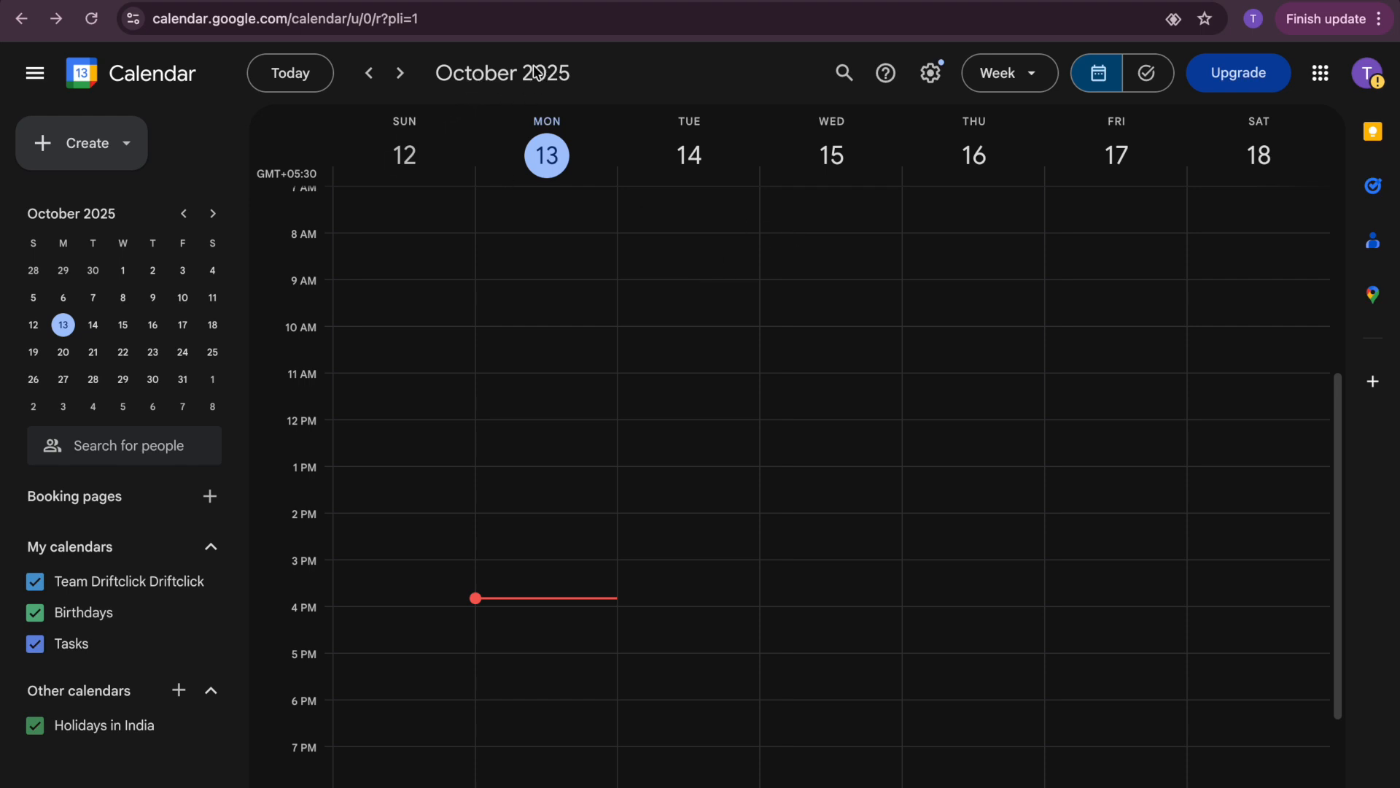
pyautogui.click(1043, 86)
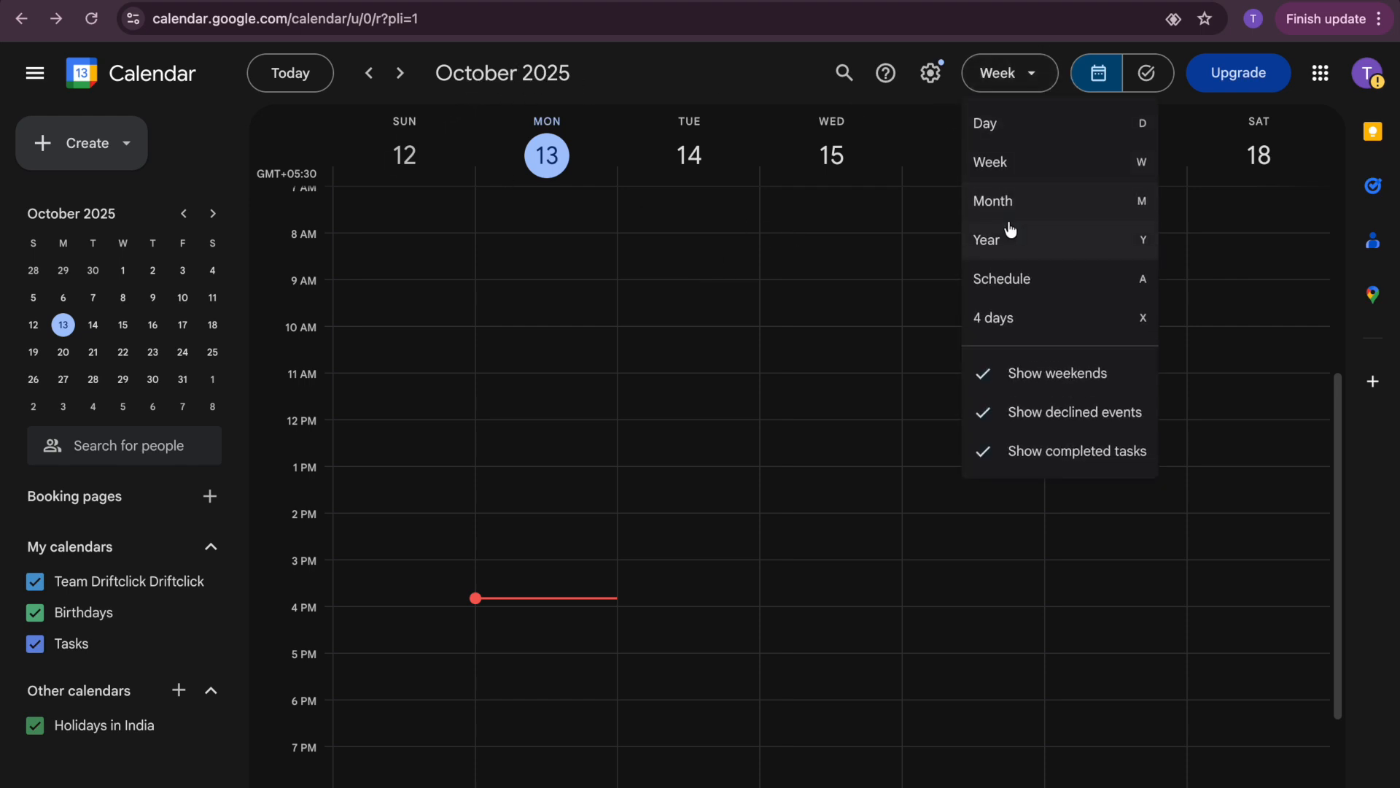
pyautogui.click(1033, 176)
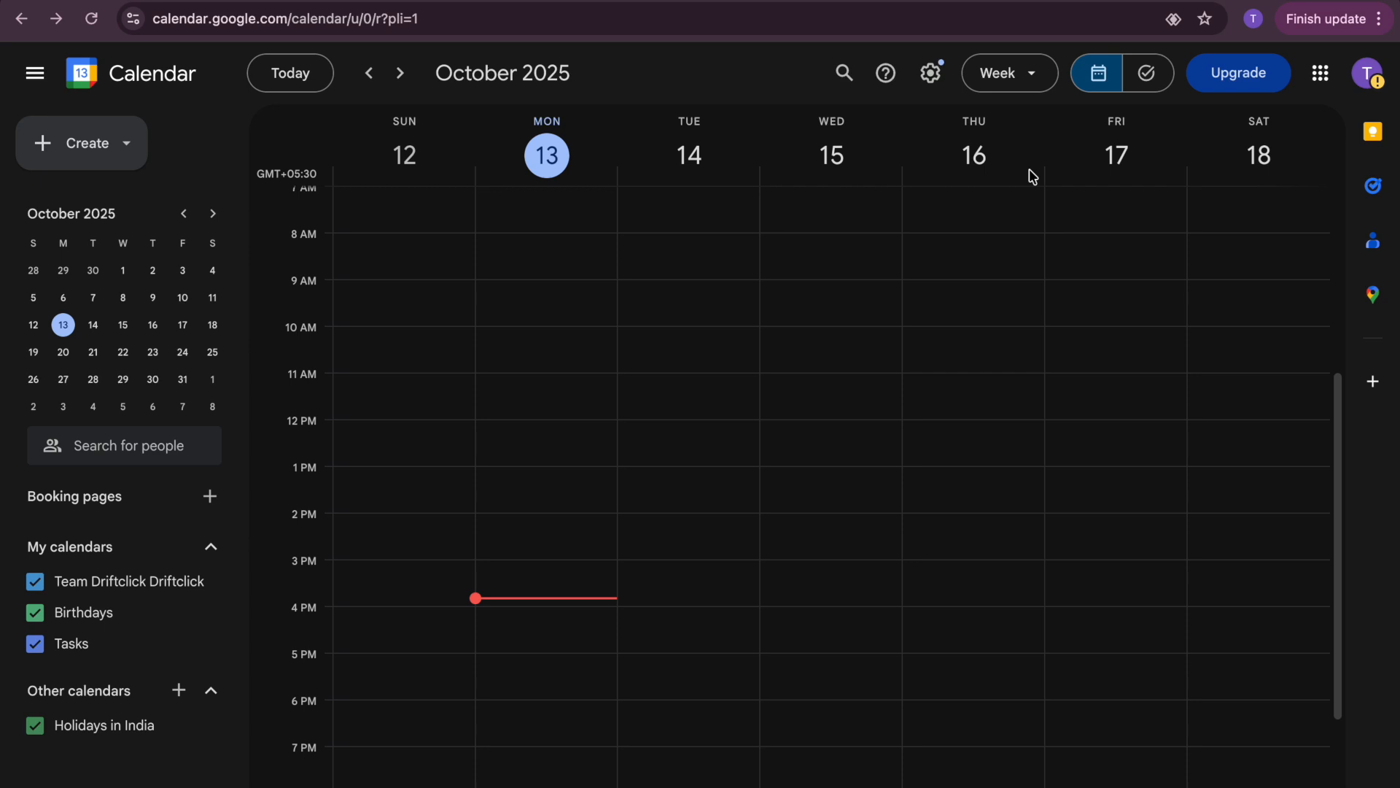
# Create an event titled "Sleep" on Sunday, October 12, starting at 10:00pm
pyautogui.scroll(-3, 757, 706)
pyautogui.scroll(6, 560, 566)
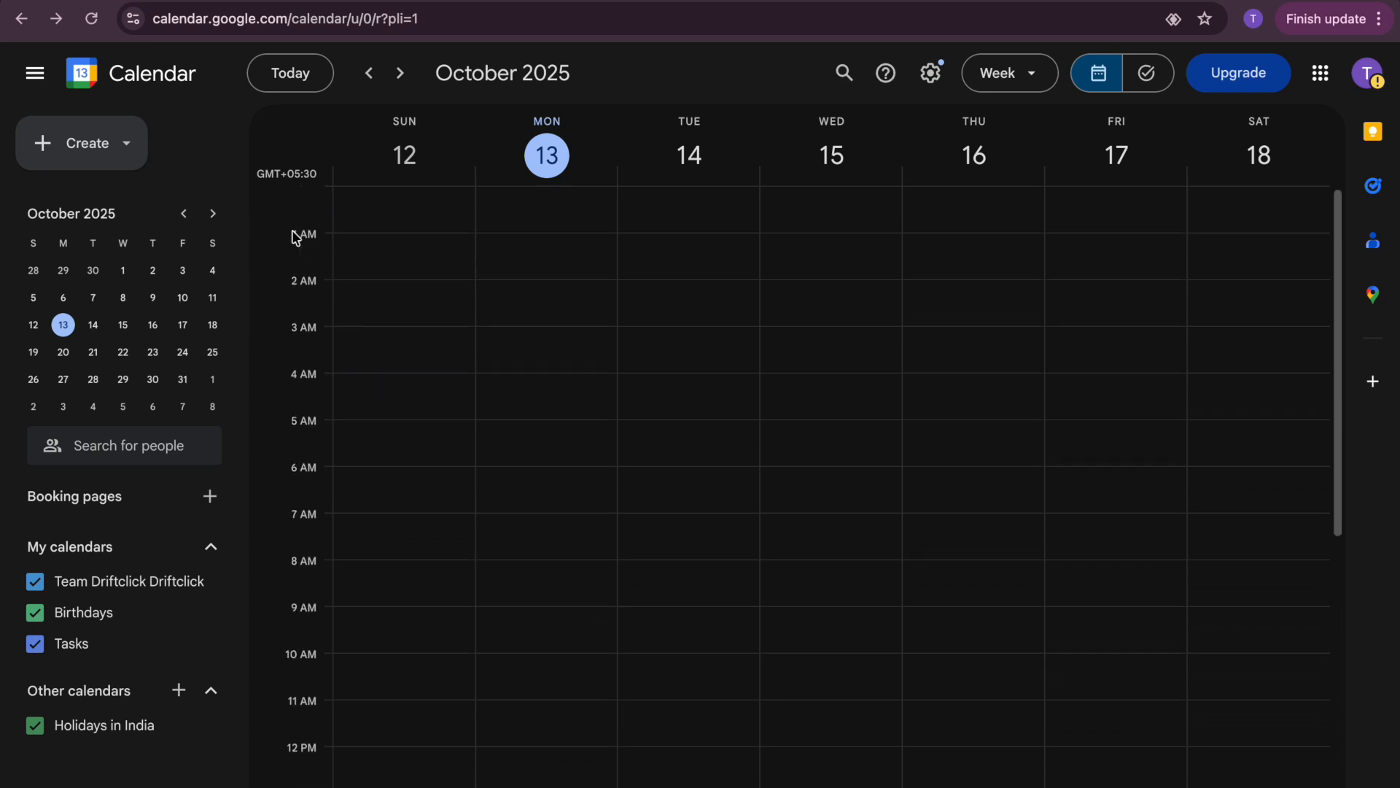
pyautogui.scroll(-5, 404, 338)
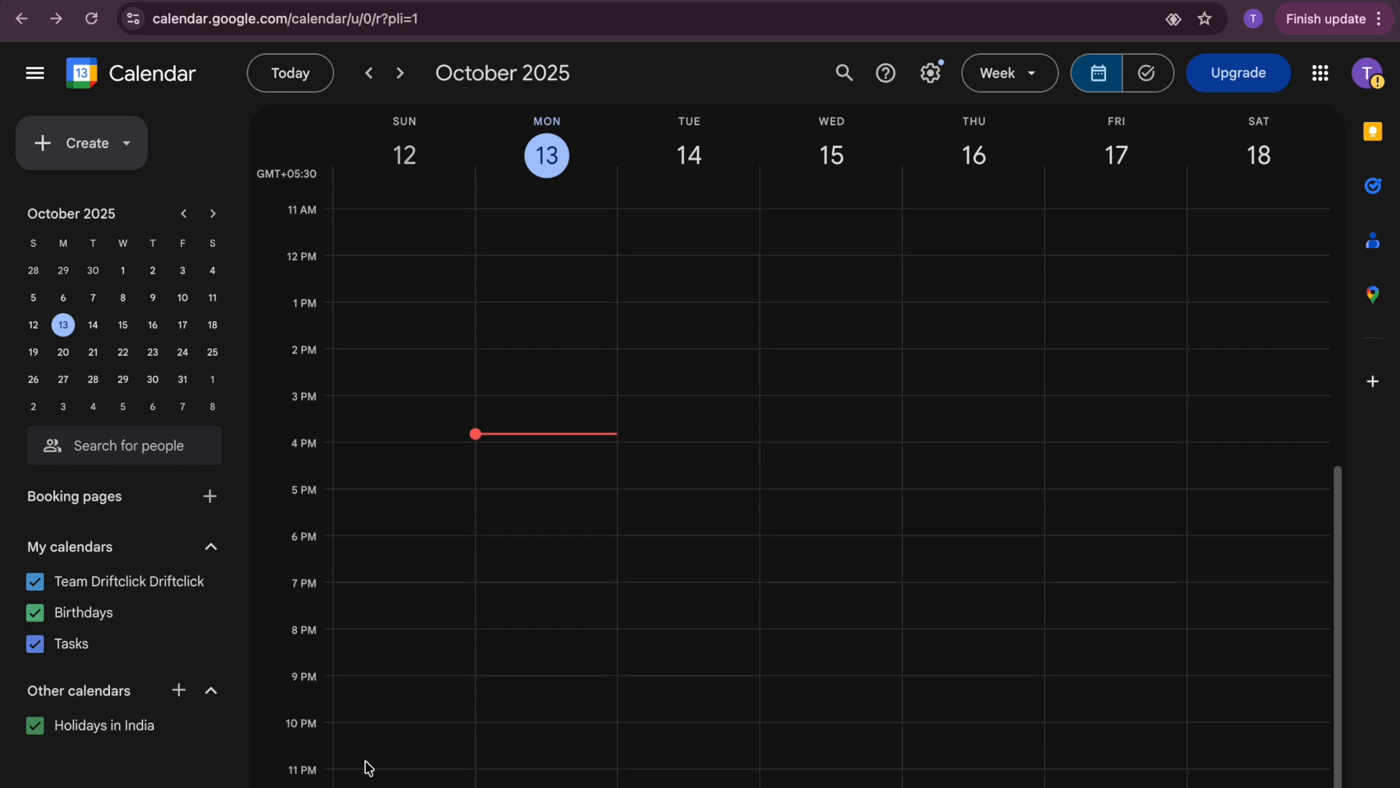
pyautogui.scroll(5, 394, 777)
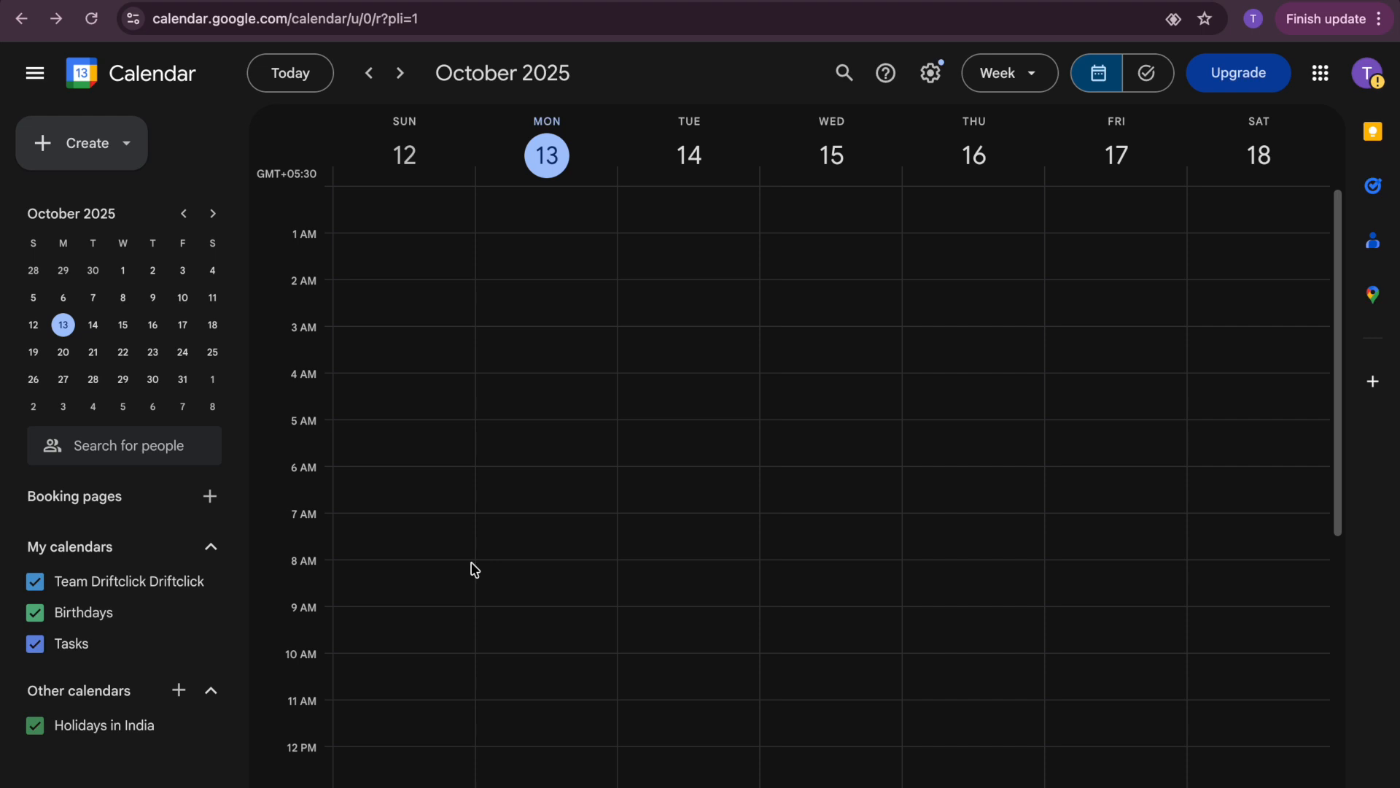
pyautogui.scroll(-6, 474, 569)
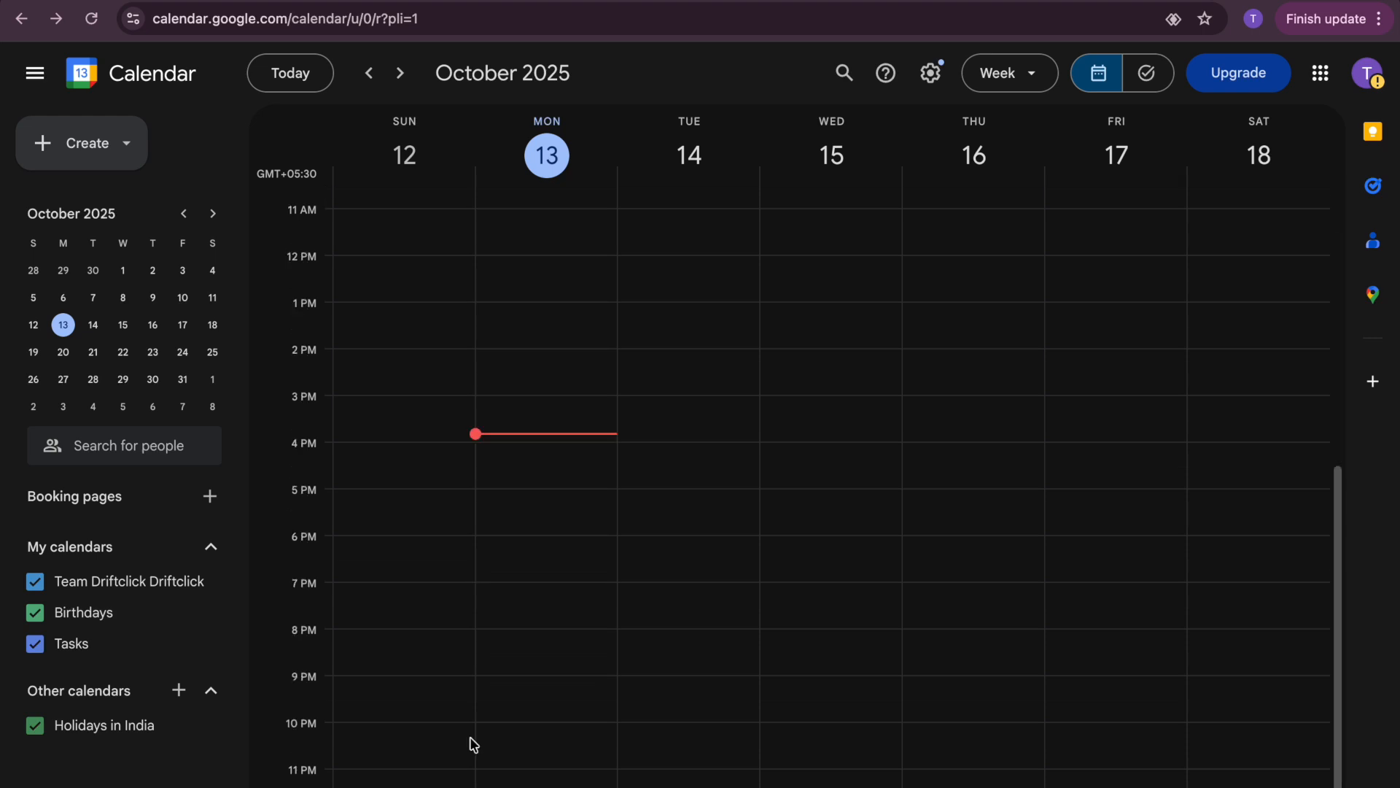
pyautogui.click(386, 731)
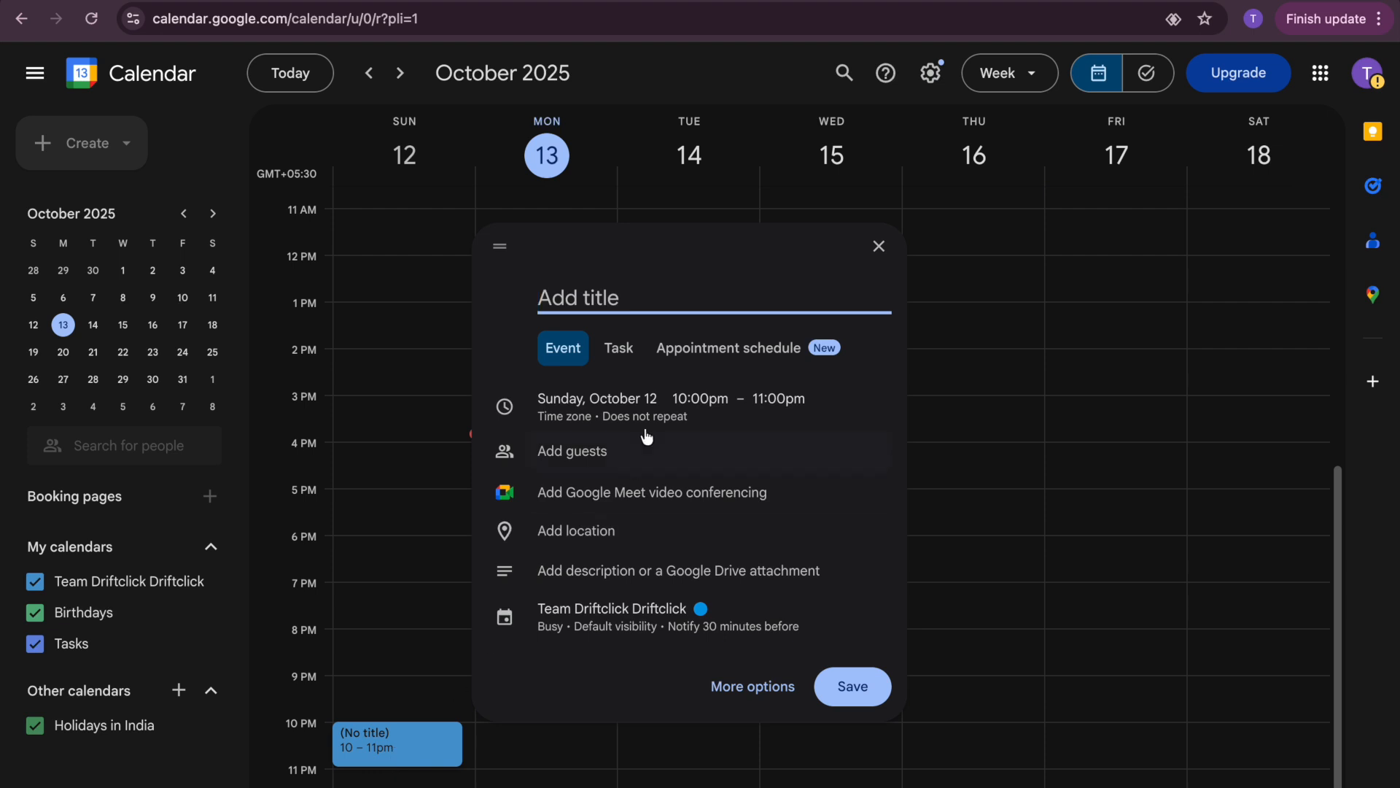
pyautogui.write('Sleep')
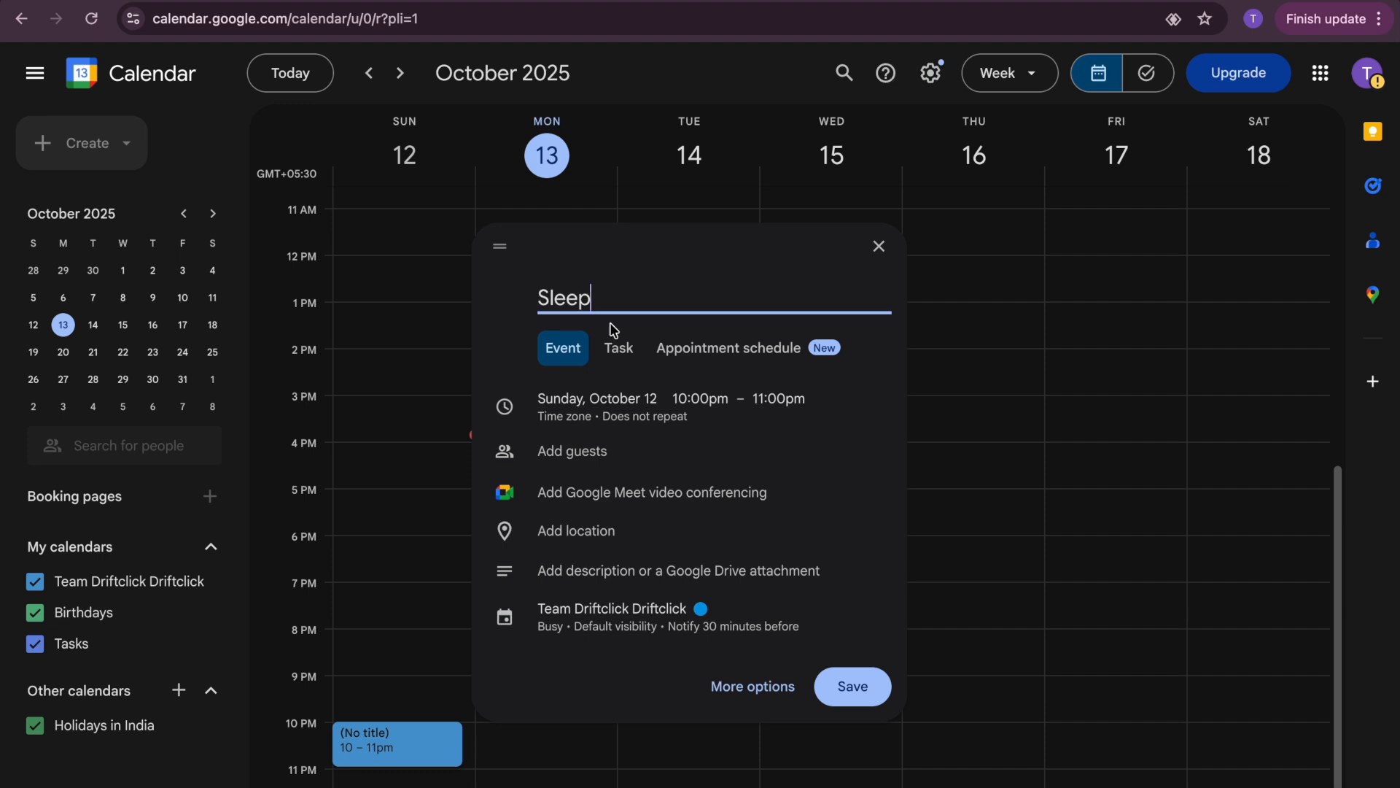
# Set the Sleep event's end time to 7:00pm (21 hrs), so it ends on Monday, October 13
pyautogui.click(714, 424)
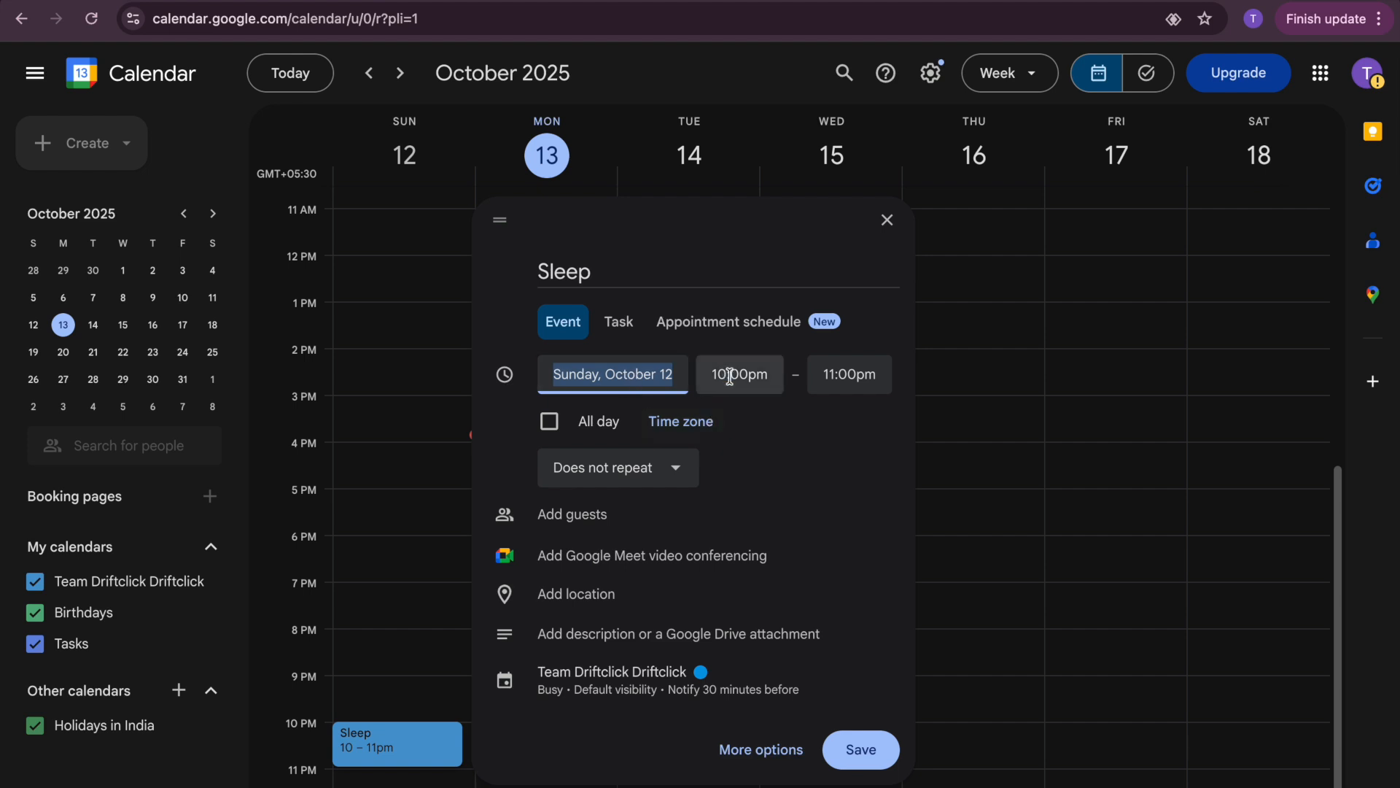
pyautogui.click(860, 388)
pyautogui.scroll(2, 908, 523)
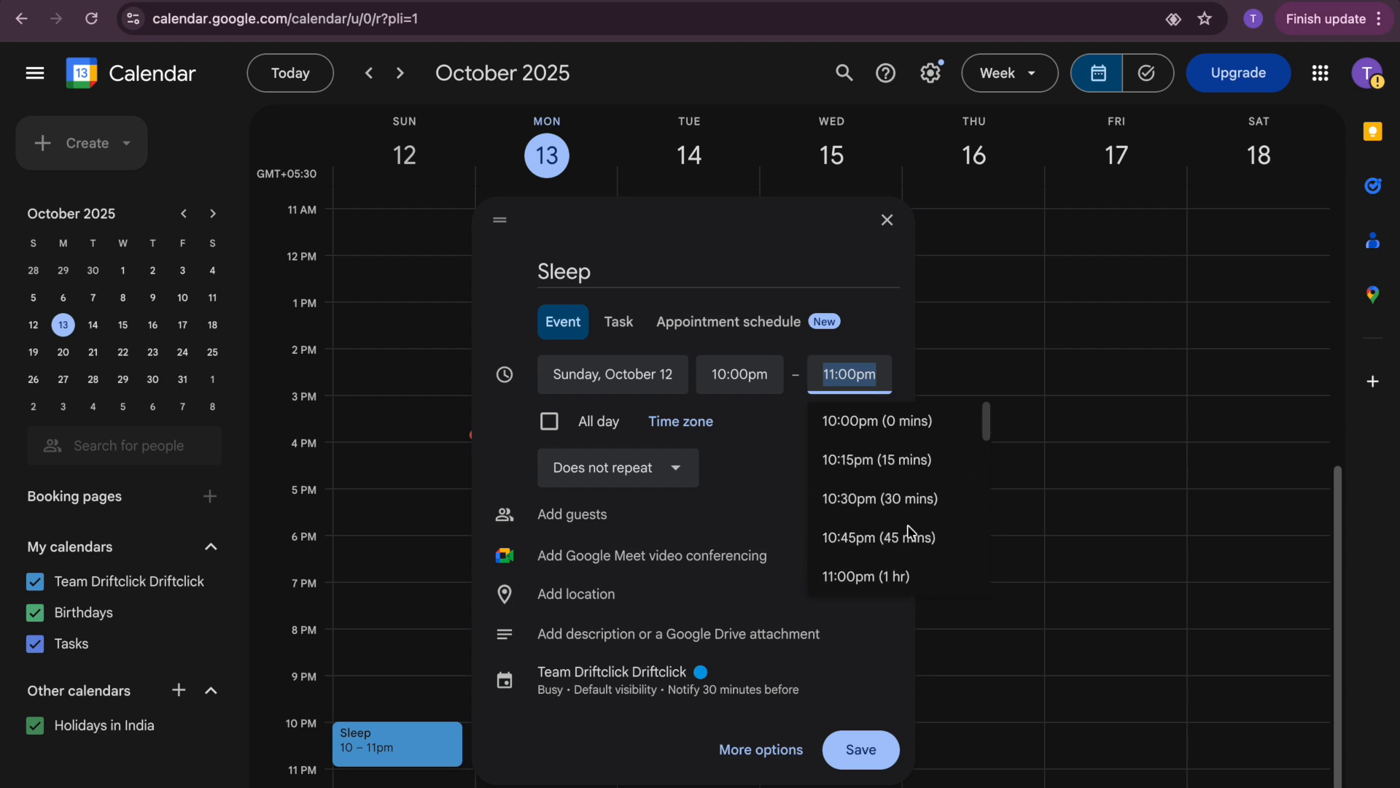
pyautogui.scroll(-10, 908, 525)
pyautogui.scroll(-10, 909, 528)
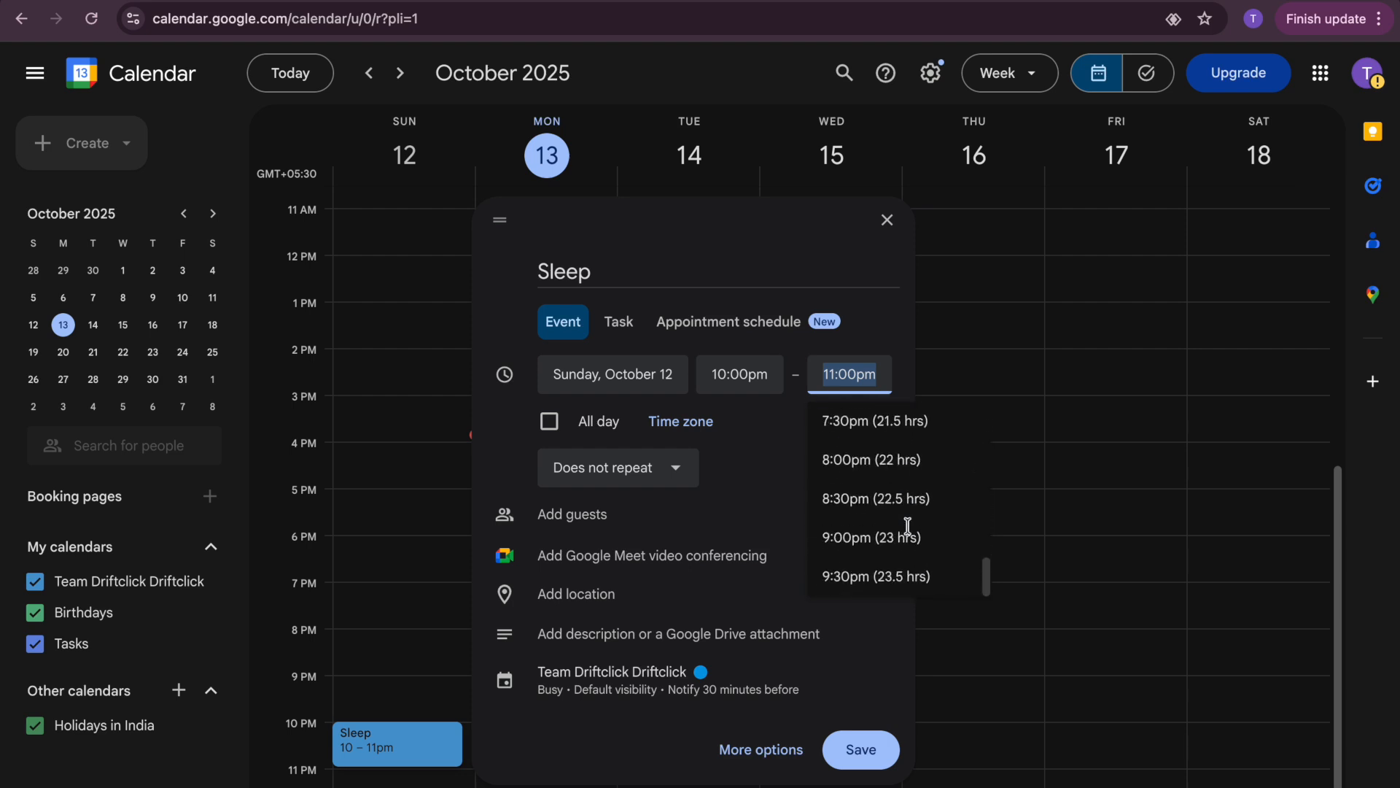
pyautogui.scroll(2, 908, 525)
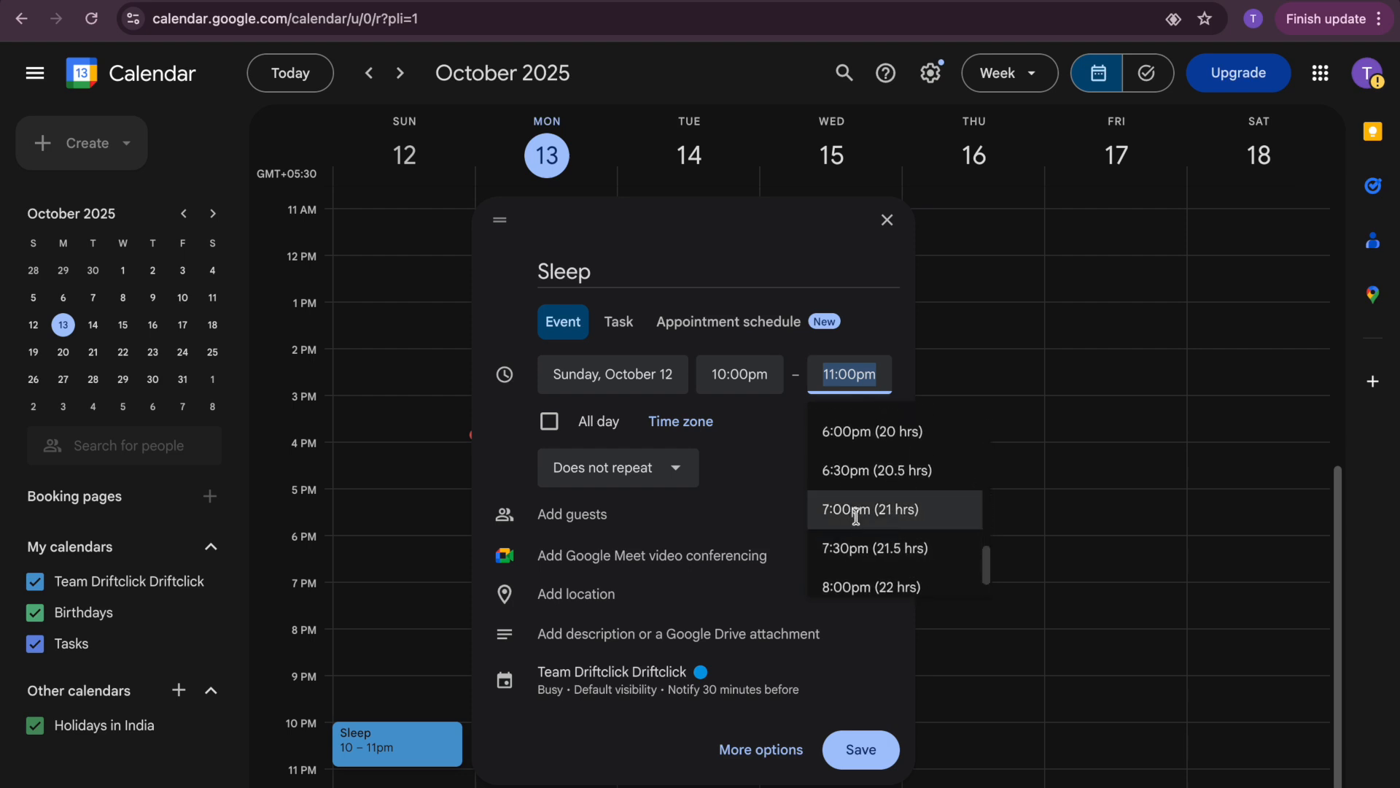
pyautogui.click(856, 511)
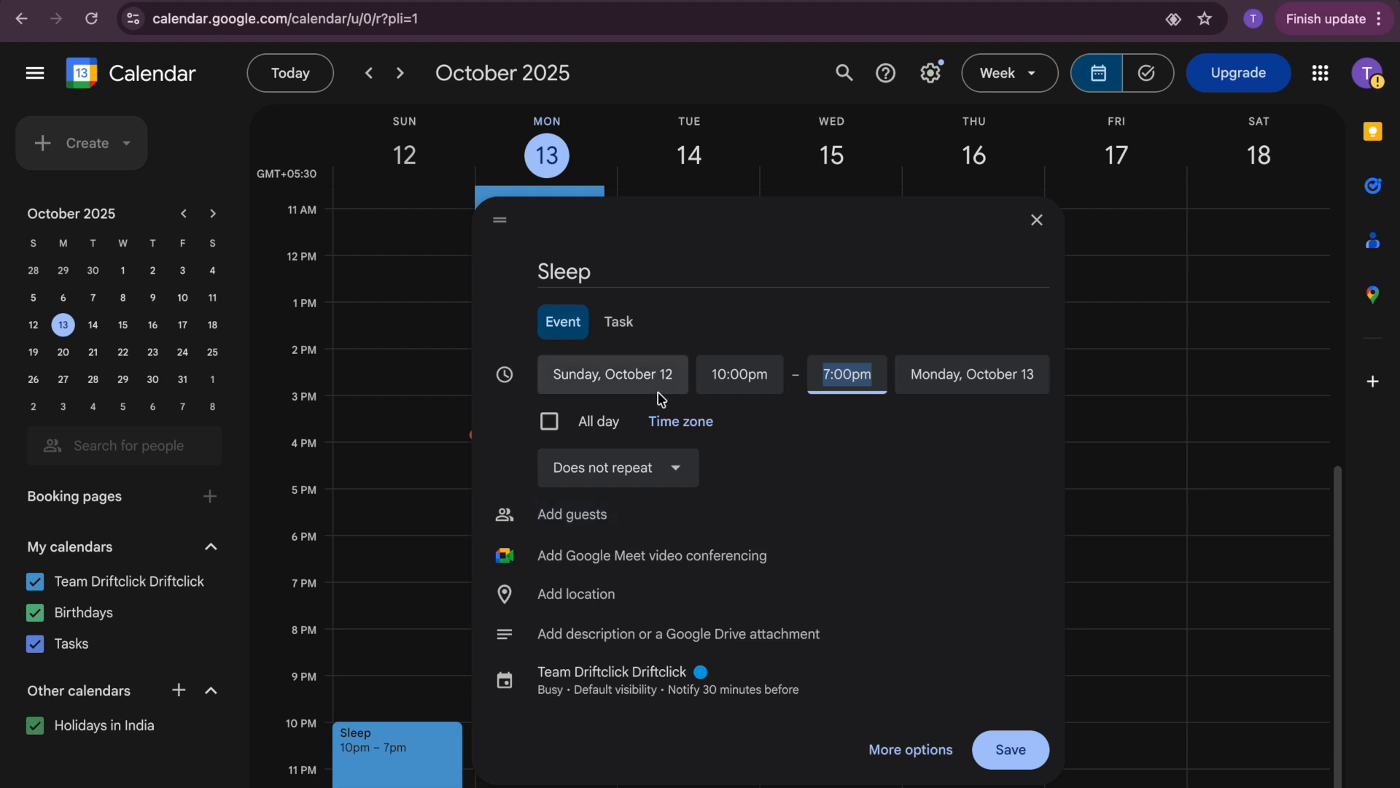
# Make the Sleep event repeat daily, color it gray, and save it
pyautogui.click(666, 472)
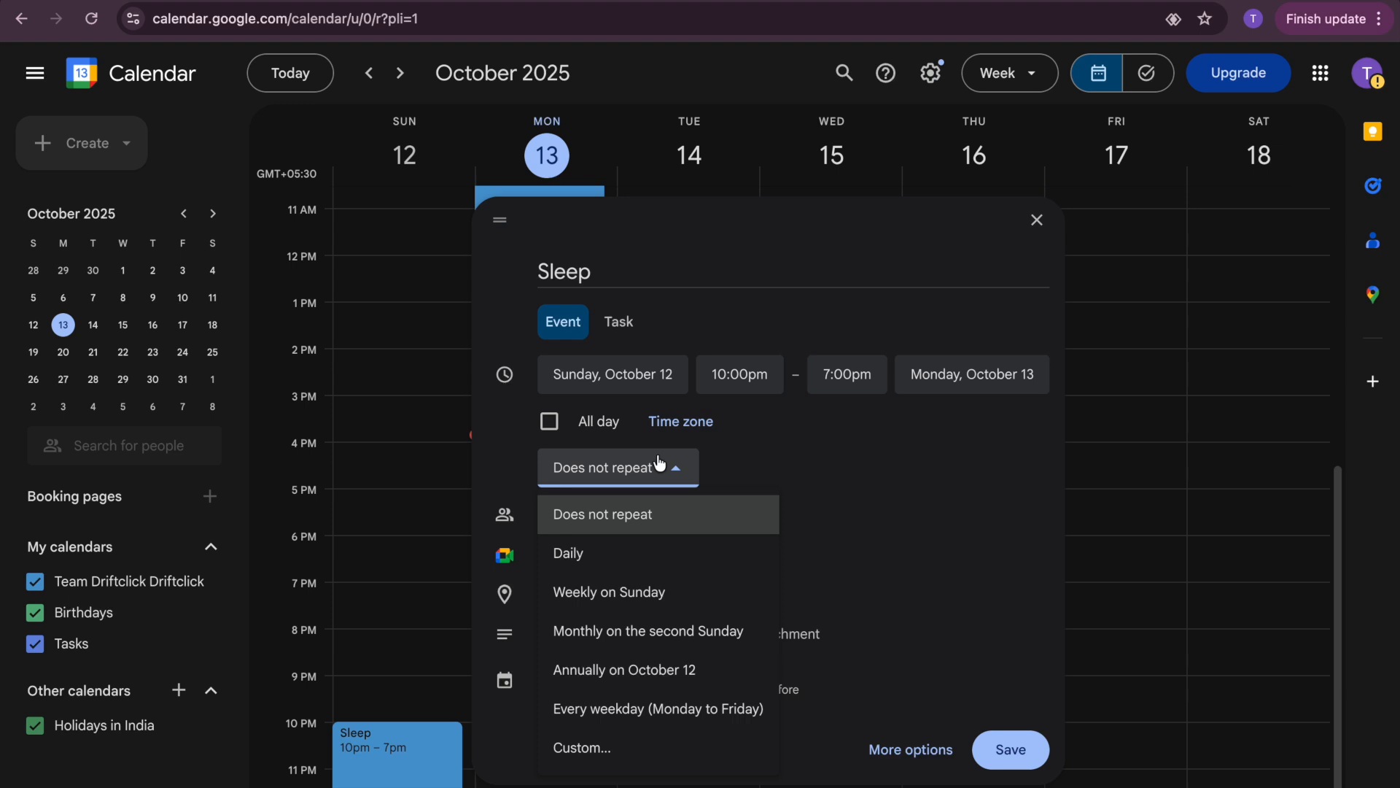
pyautogui.click(632, 562)
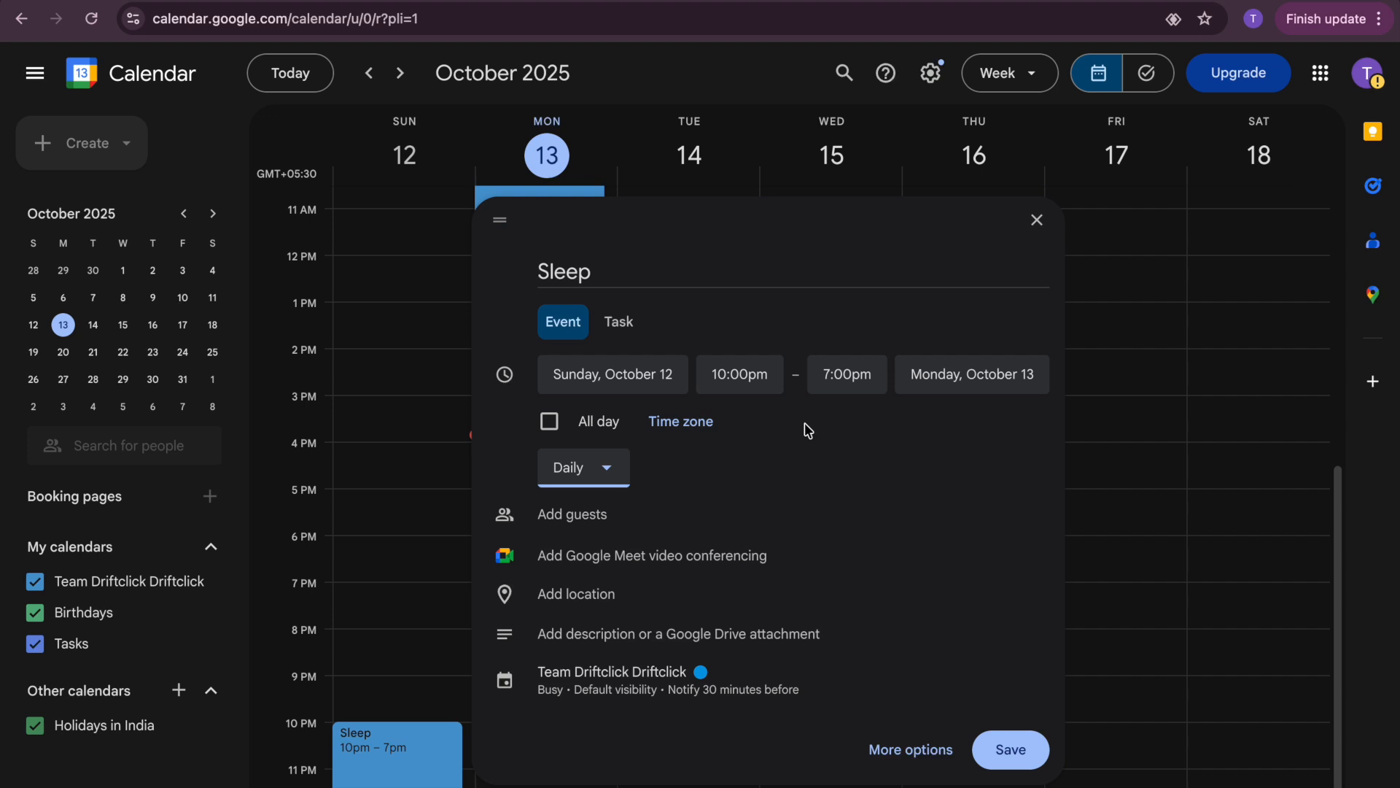
pyautogui.click(699, 675)
pyautogui.click(775, 491)
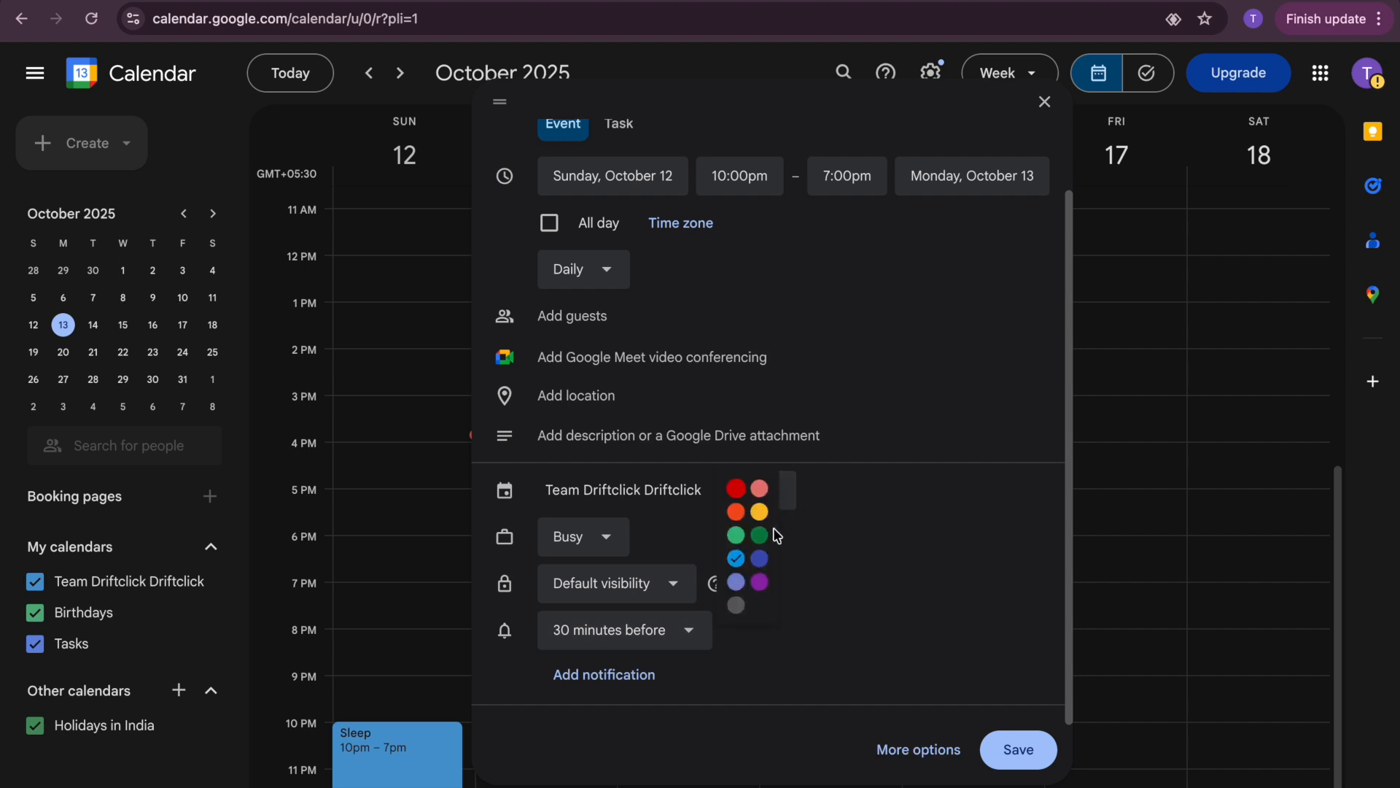
pyautogui.click(736, 608)
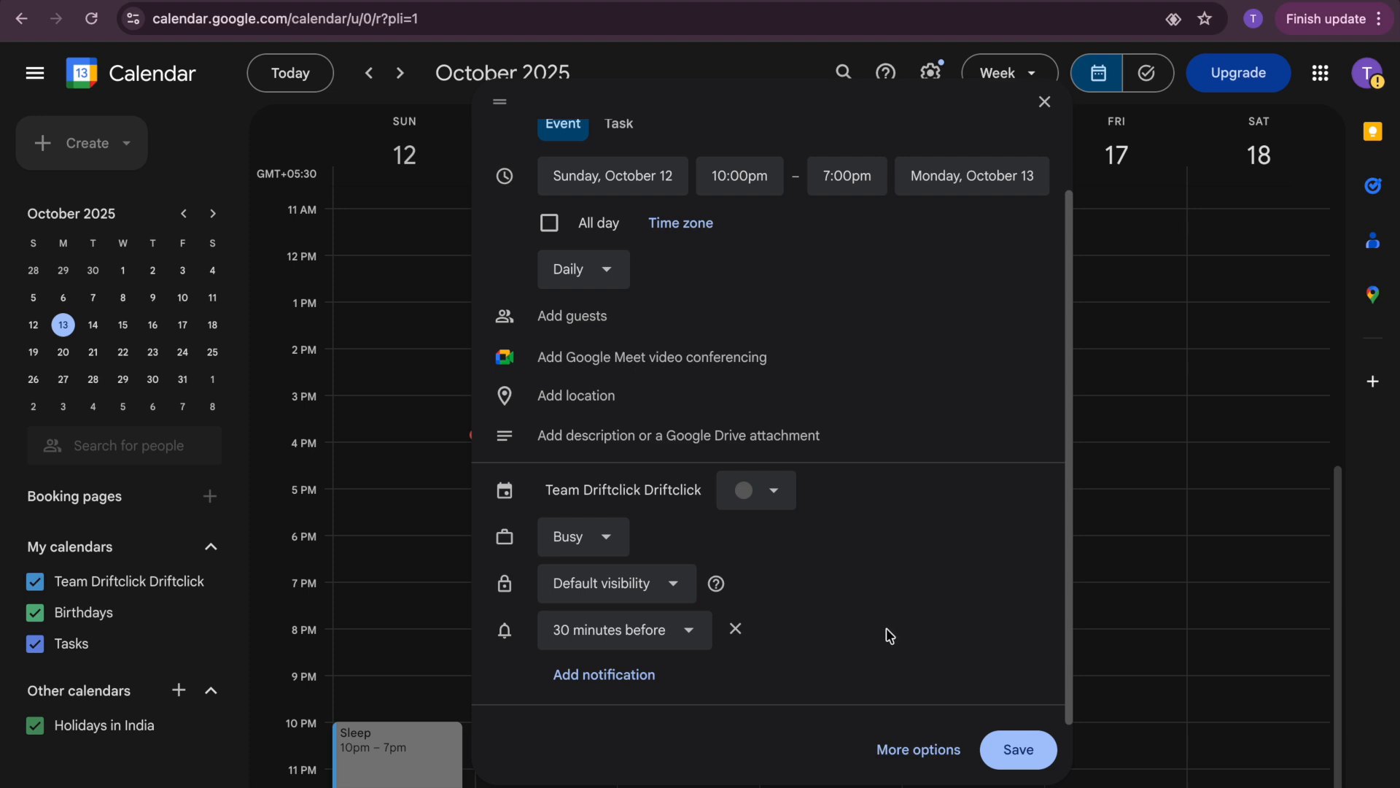
pyautogui.scroll(1, 889, 635)
pyautogui.scroll(-1, 889, 635)
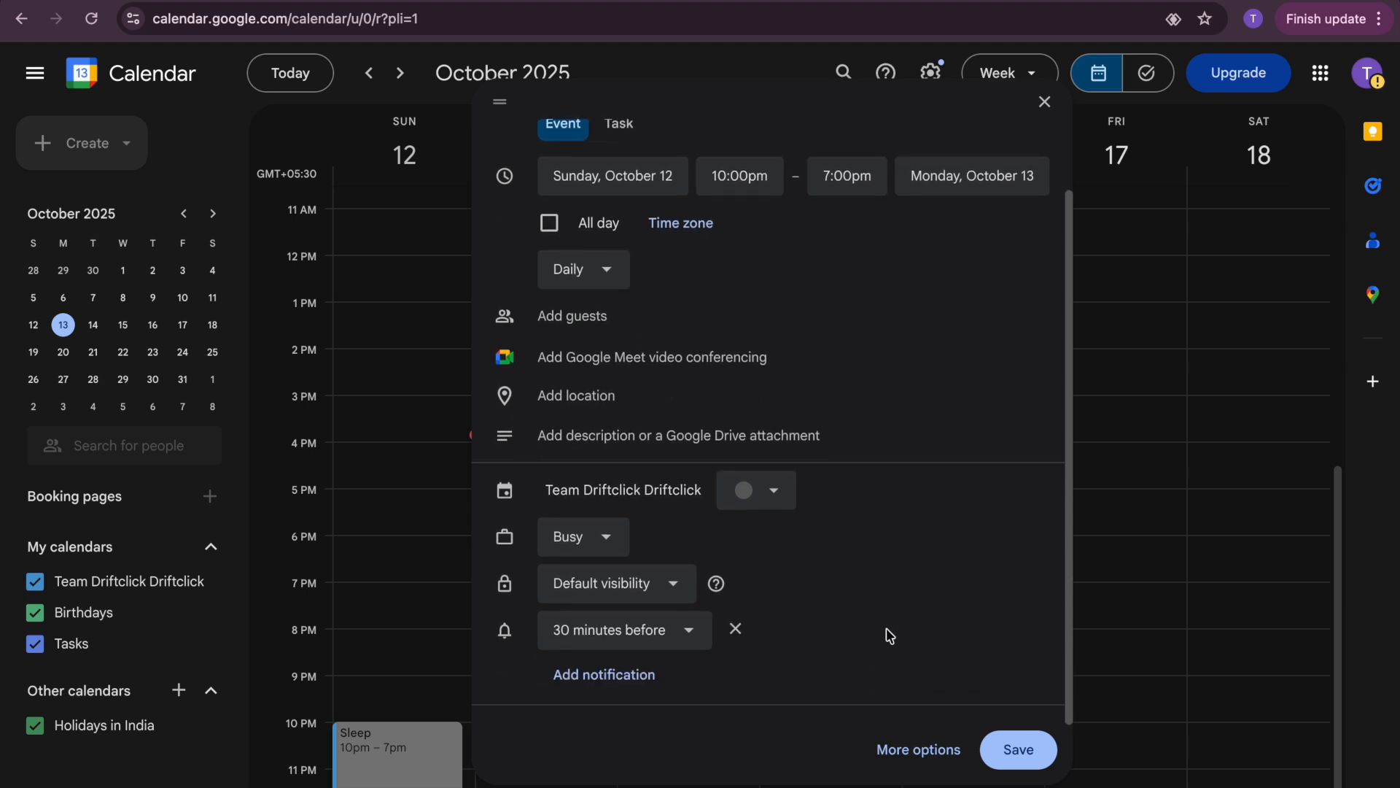
pyautogui.click(1017, 762)
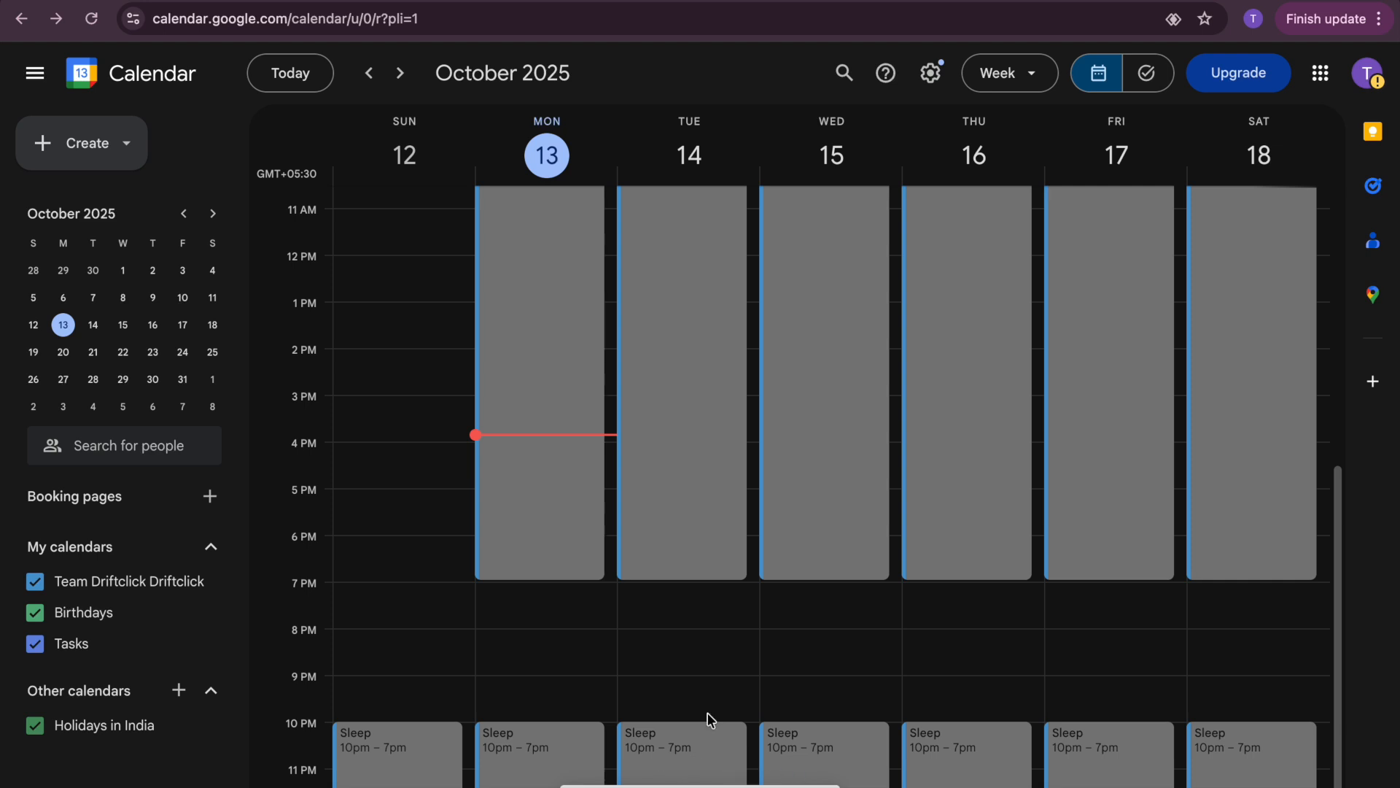
pyautogui.rightClick(568, 536)
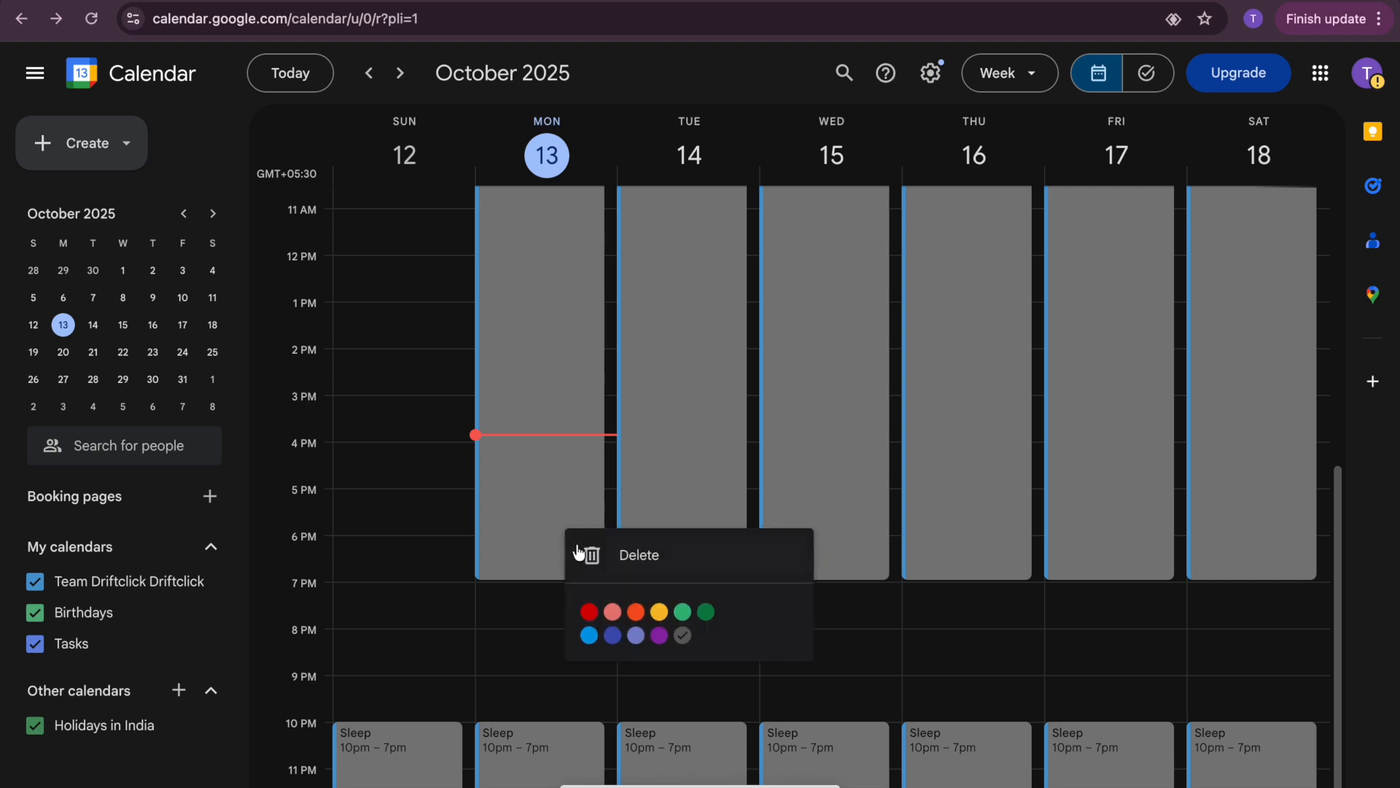
pyautogui.click(392, 754)
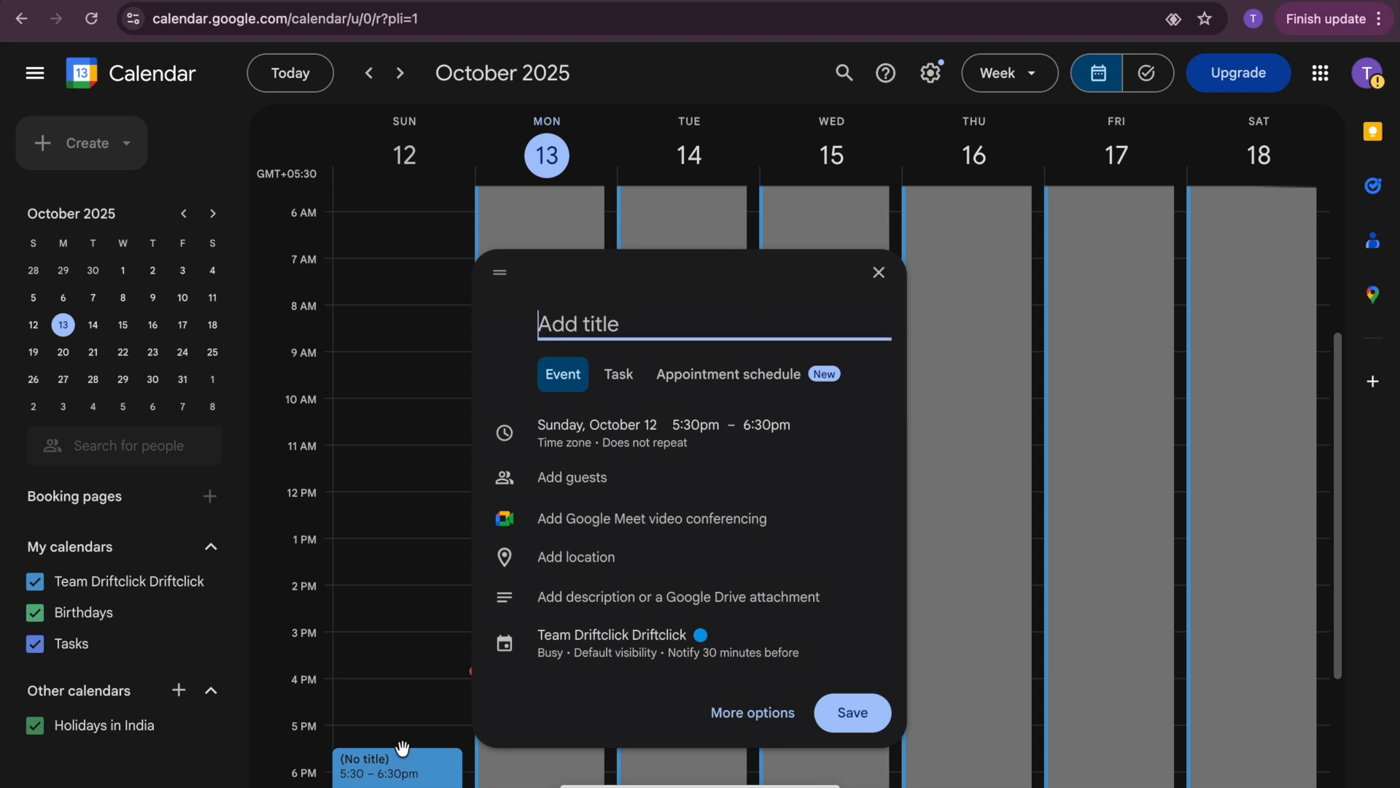
pyautogui.click(881, 274)
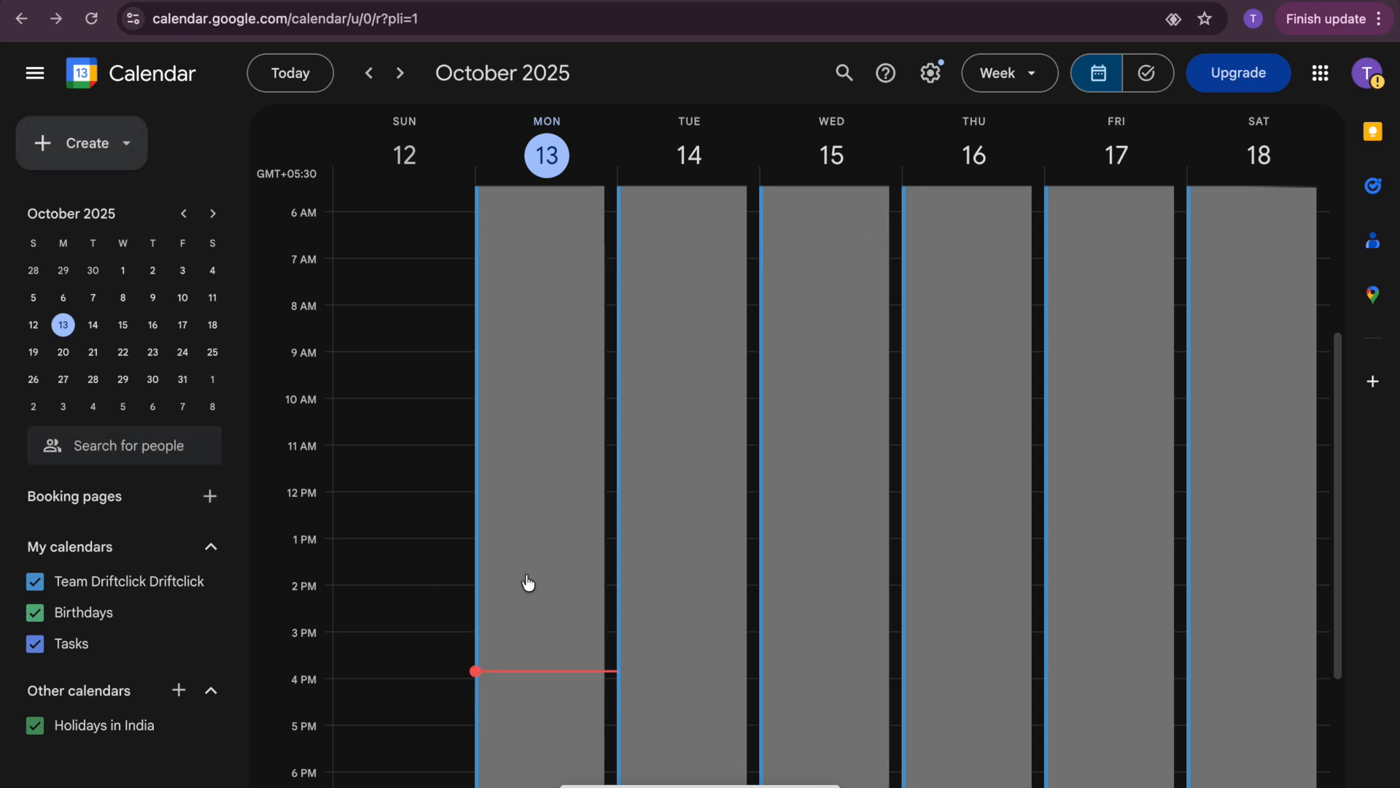
# Open Sunday's Sleep event for editing and set its end time to 7:00am
pyautogui.scroll(-3, 522, 572)
pyautogui.click(419, 781)
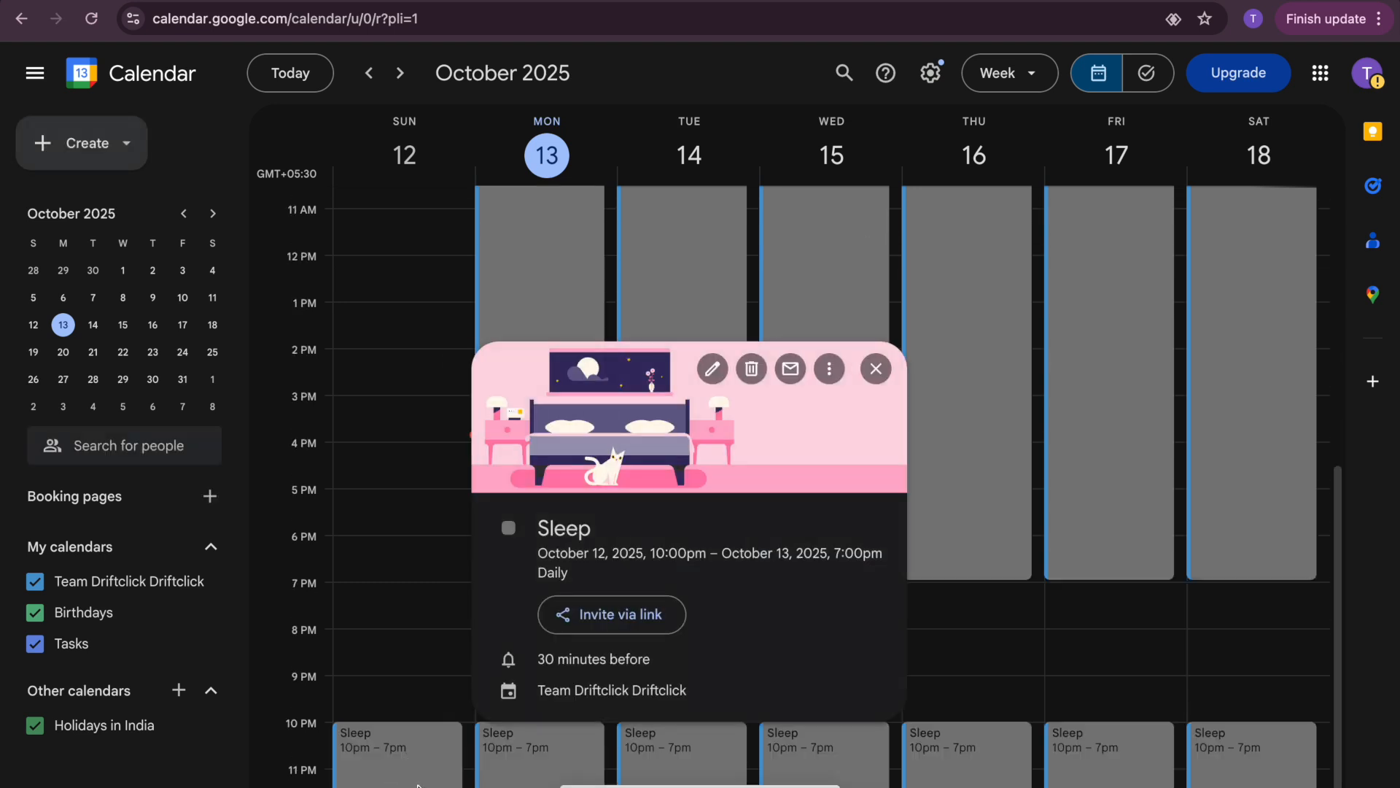
pyautogui.click(712, 369)
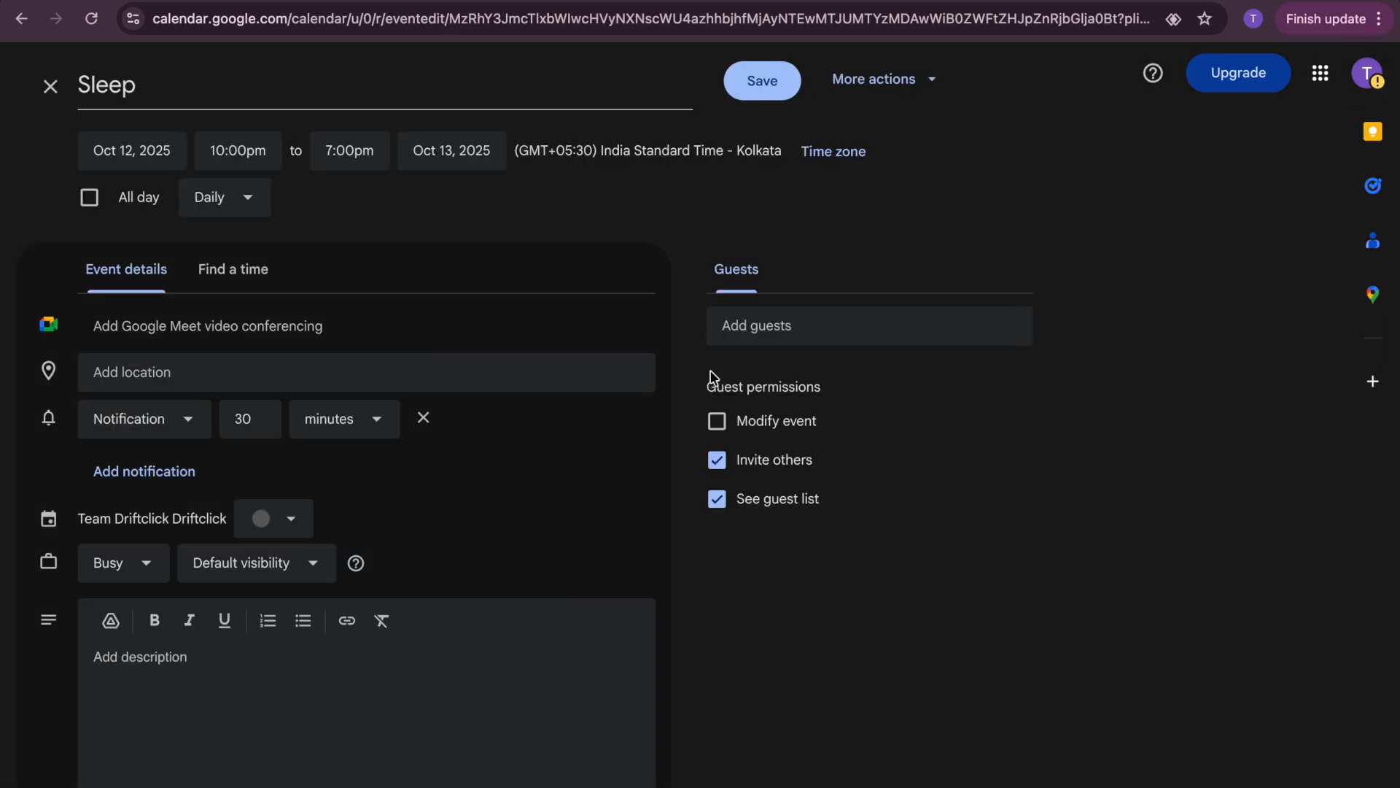
pyautogui.click(347, 150)
pyautogui.scroll(15, 361, 232)
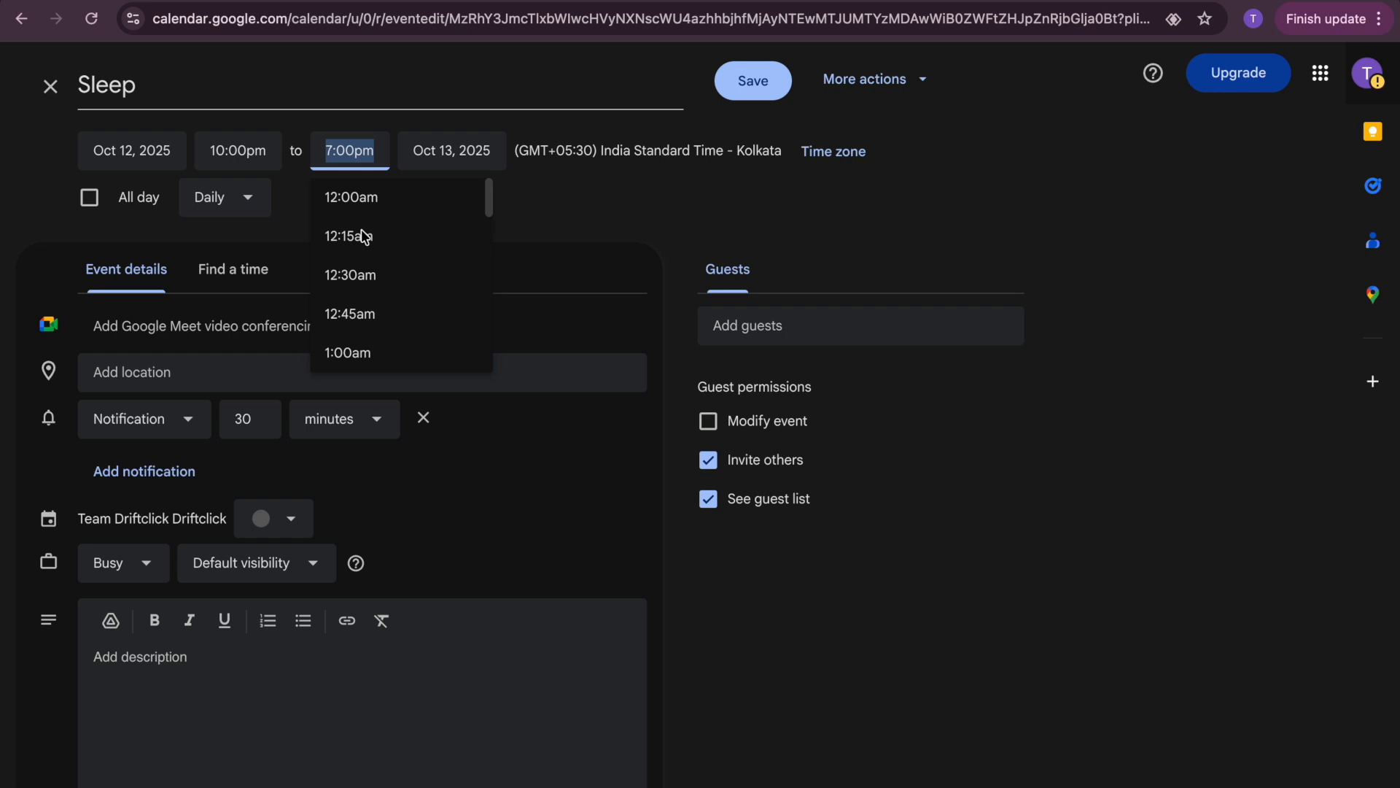
pyautogui.scroll(-2, 391, 303)
pyautogui.scroll(-4, 393, 305)
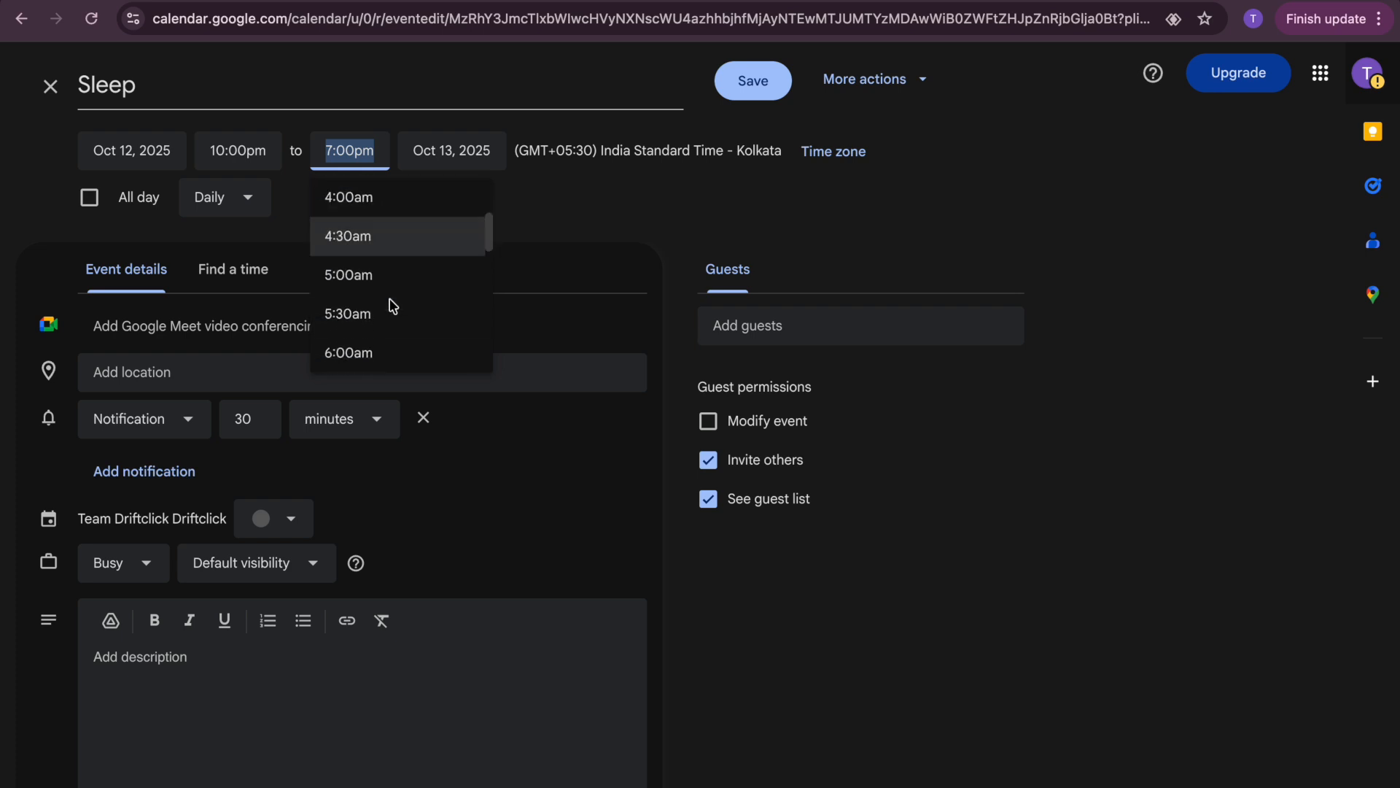
pyautogui.scroll(-2, 391, 305)
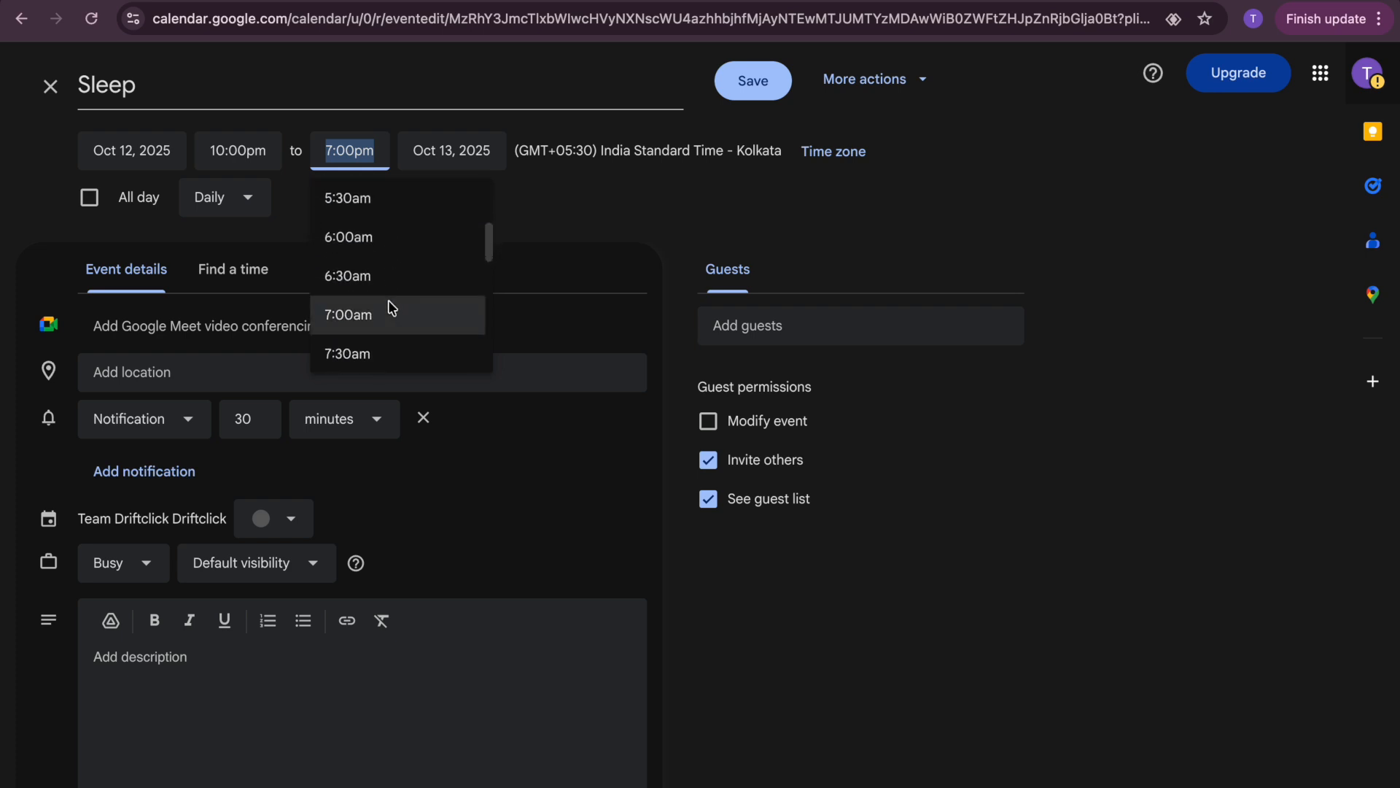
pyautogui.click(388, 309)
# Save the edited Sleep event, applying the change to this and following events
pyautogui.click(778, 96)
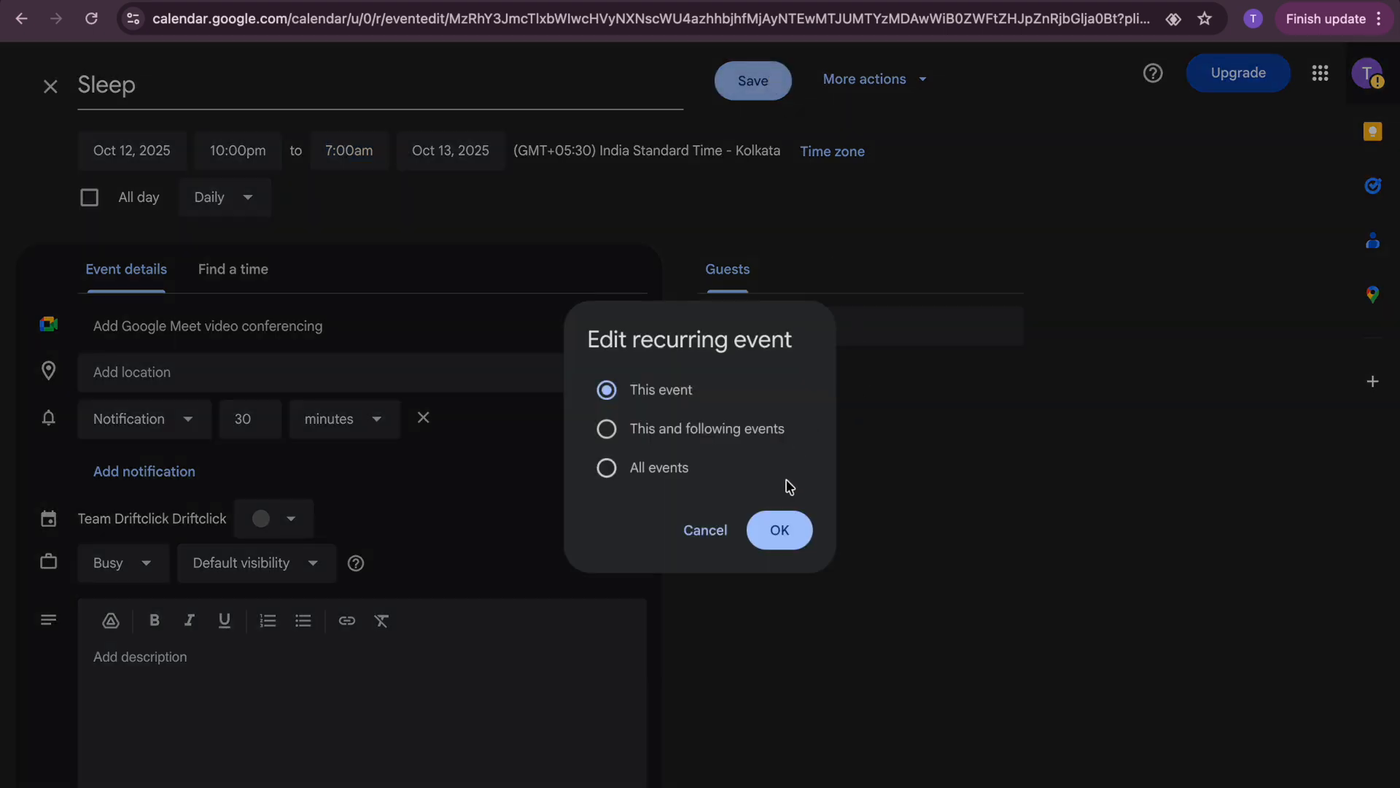
pyautogui.click(696, 436)
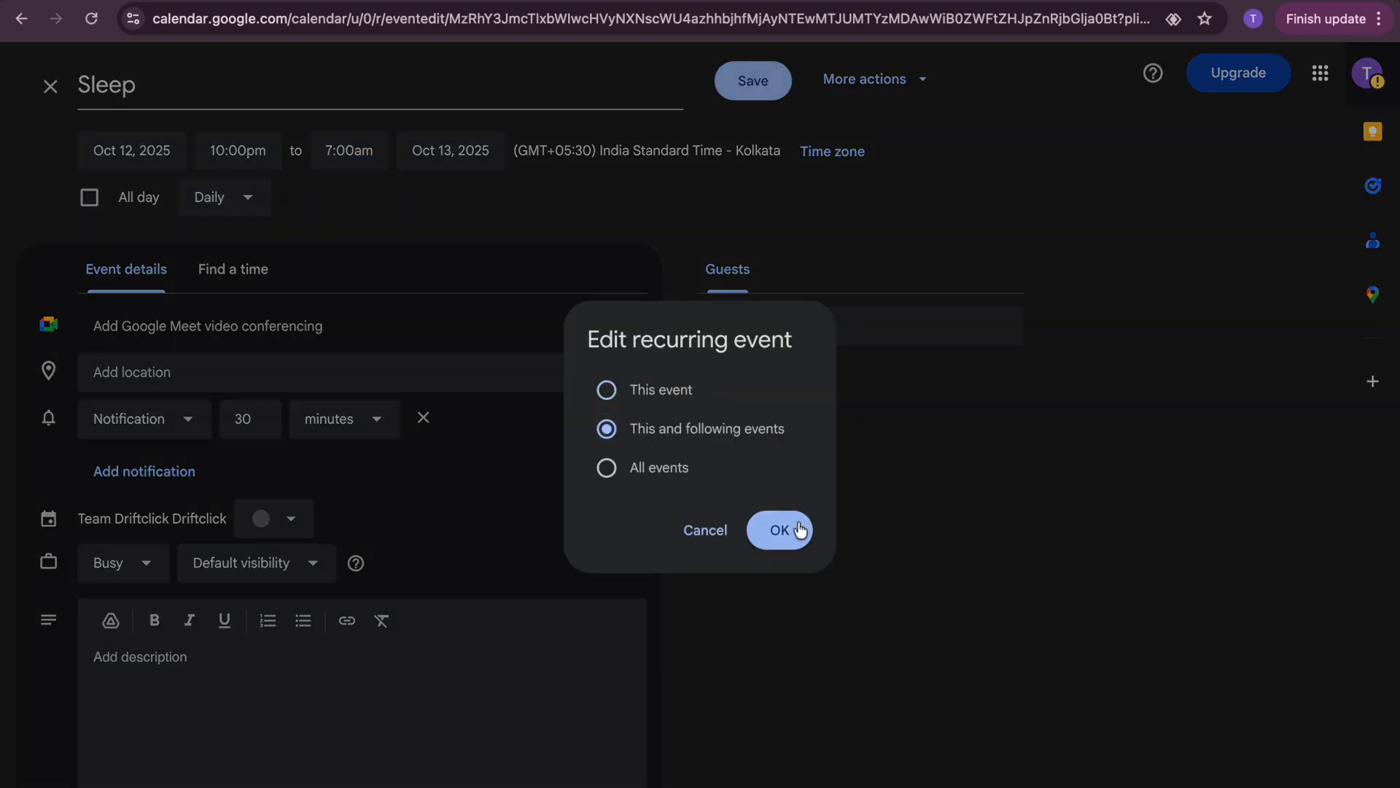
pyautogui.click(799, 528)
pyautogui.scroll(6, 795, 529)
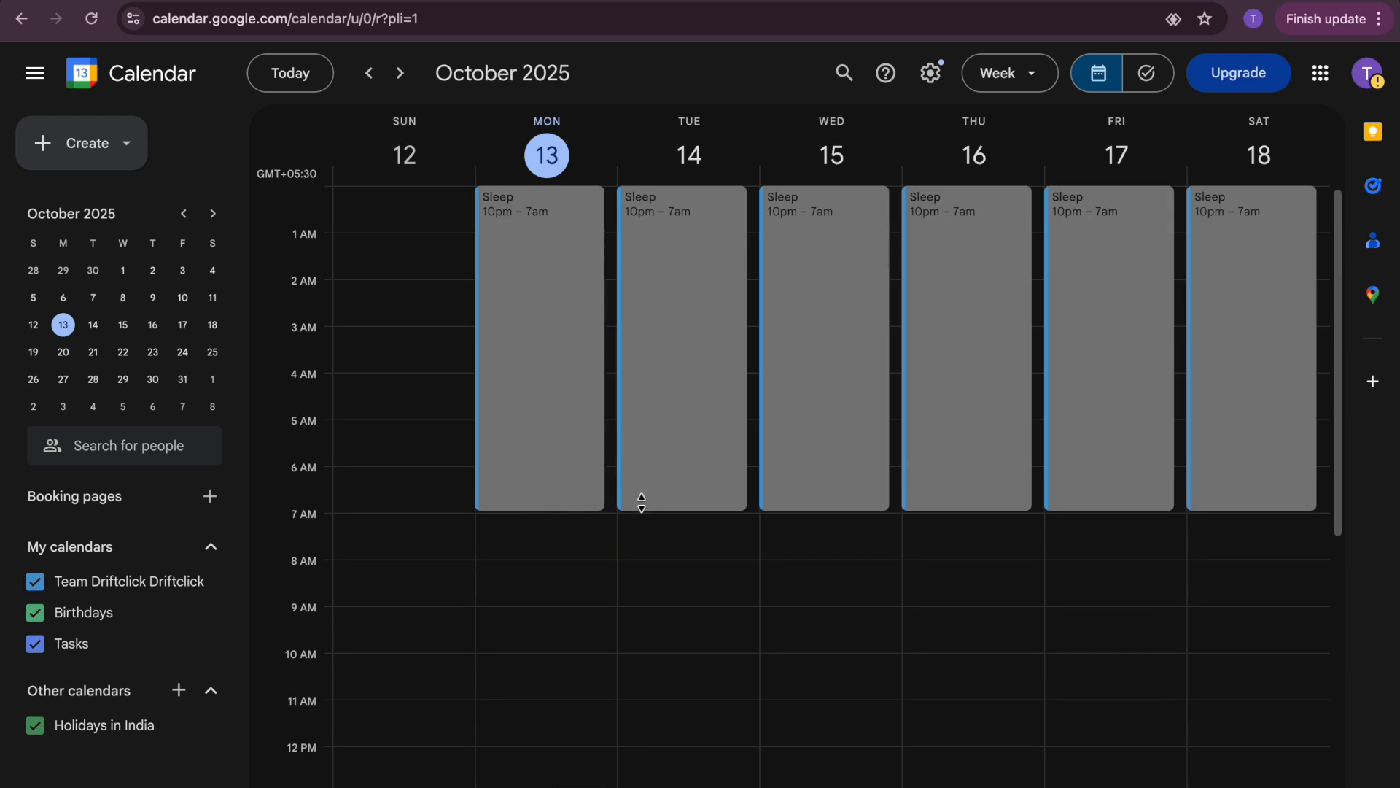
pyautogui.scroll(-6, 641, 503)
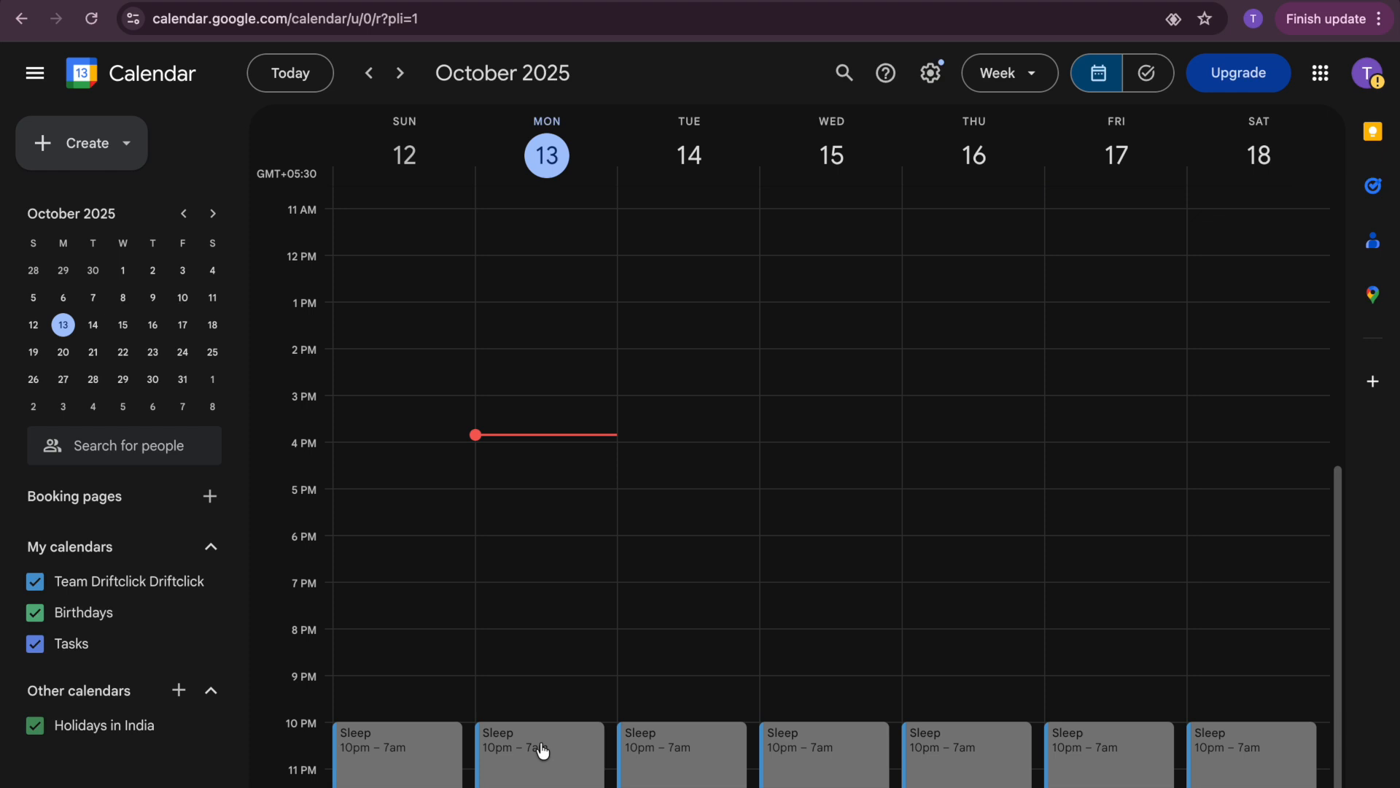
pyautogui.scroll(7, 542, 751)
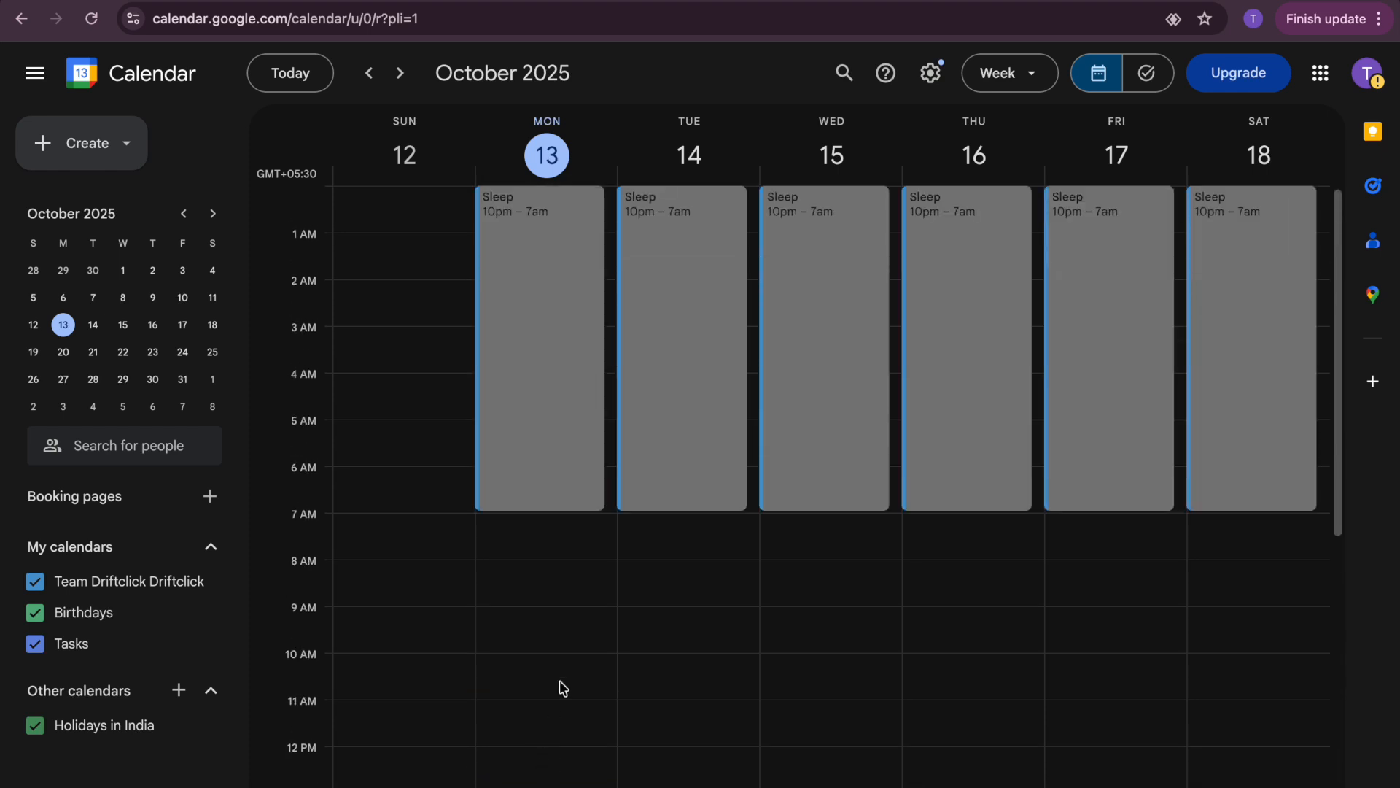
pyautogui.scroll(-3, 550, 707)
pyautogui.scroll(-2, 580, 663)
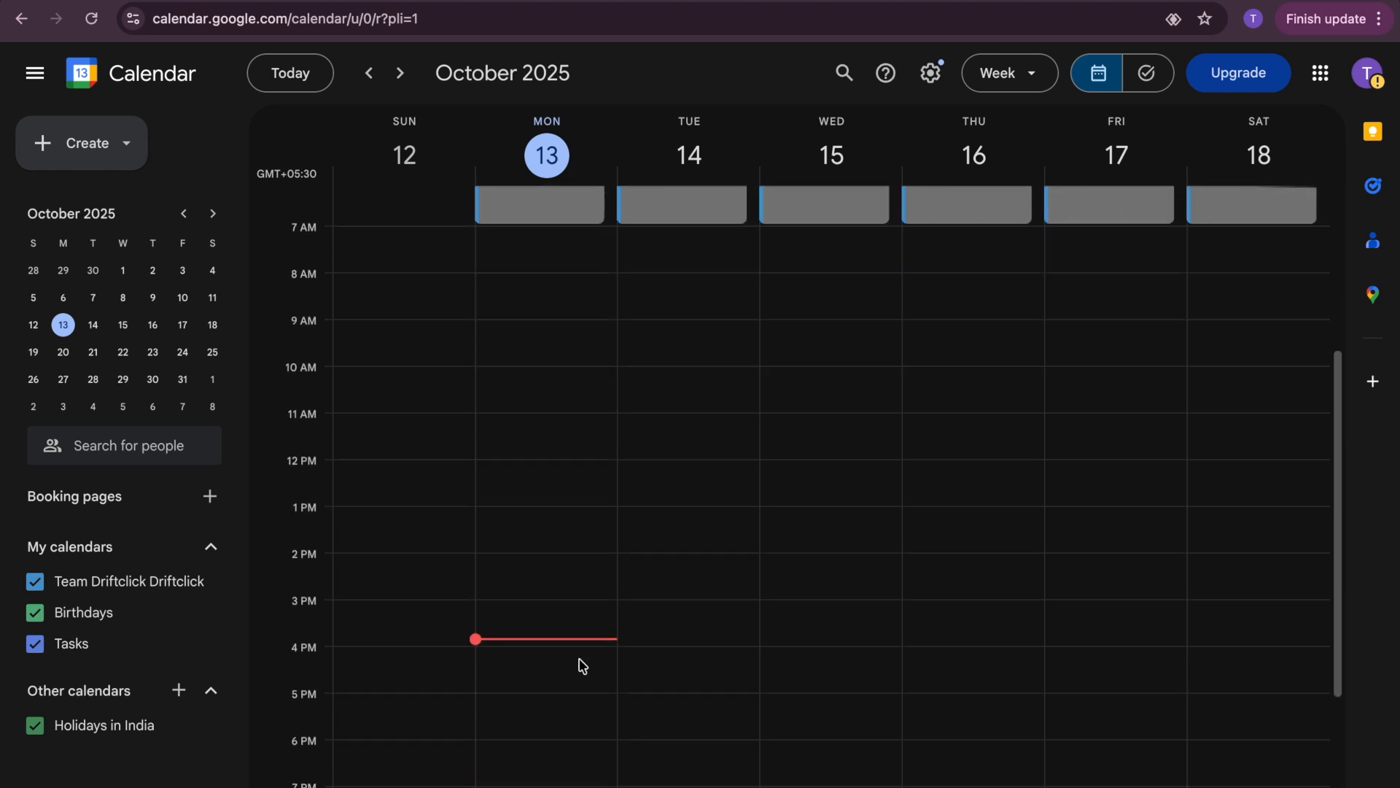
# Create a Lunch Time event on Monday, October 13 from 2:00pm to 3:00pm and make it repeat daily
pyautogui.click(517, 558)
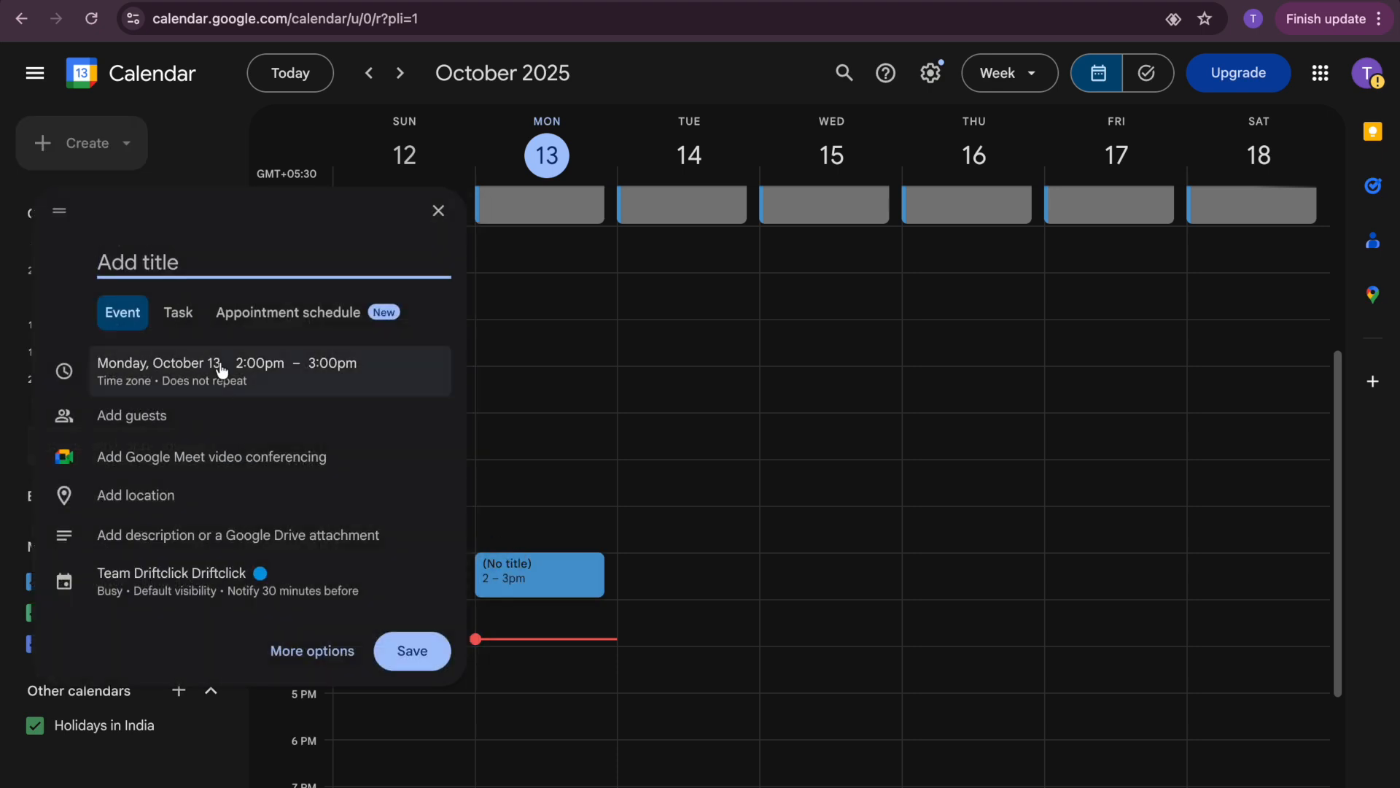
pyautogui.write('Lunch Time')
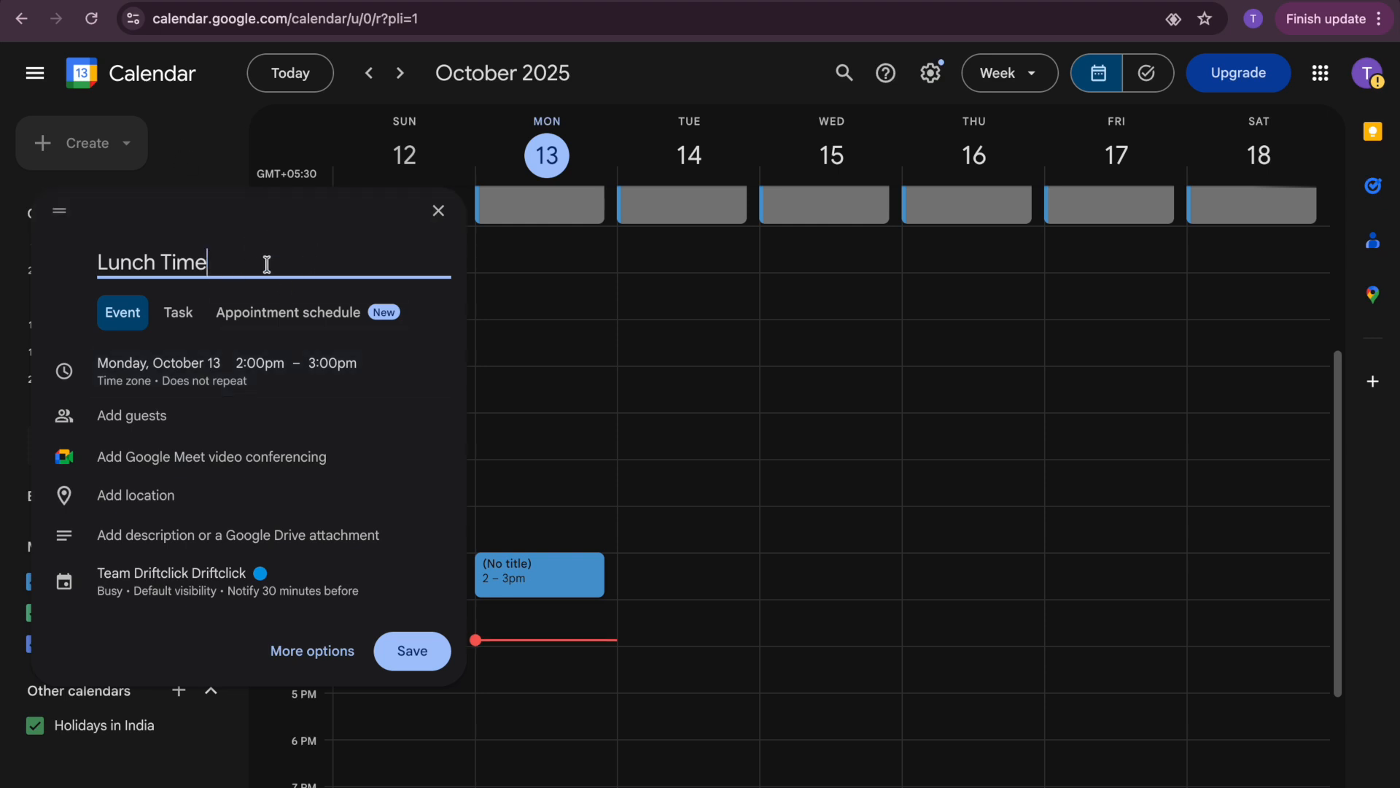
pyautogui.click(381, 375)
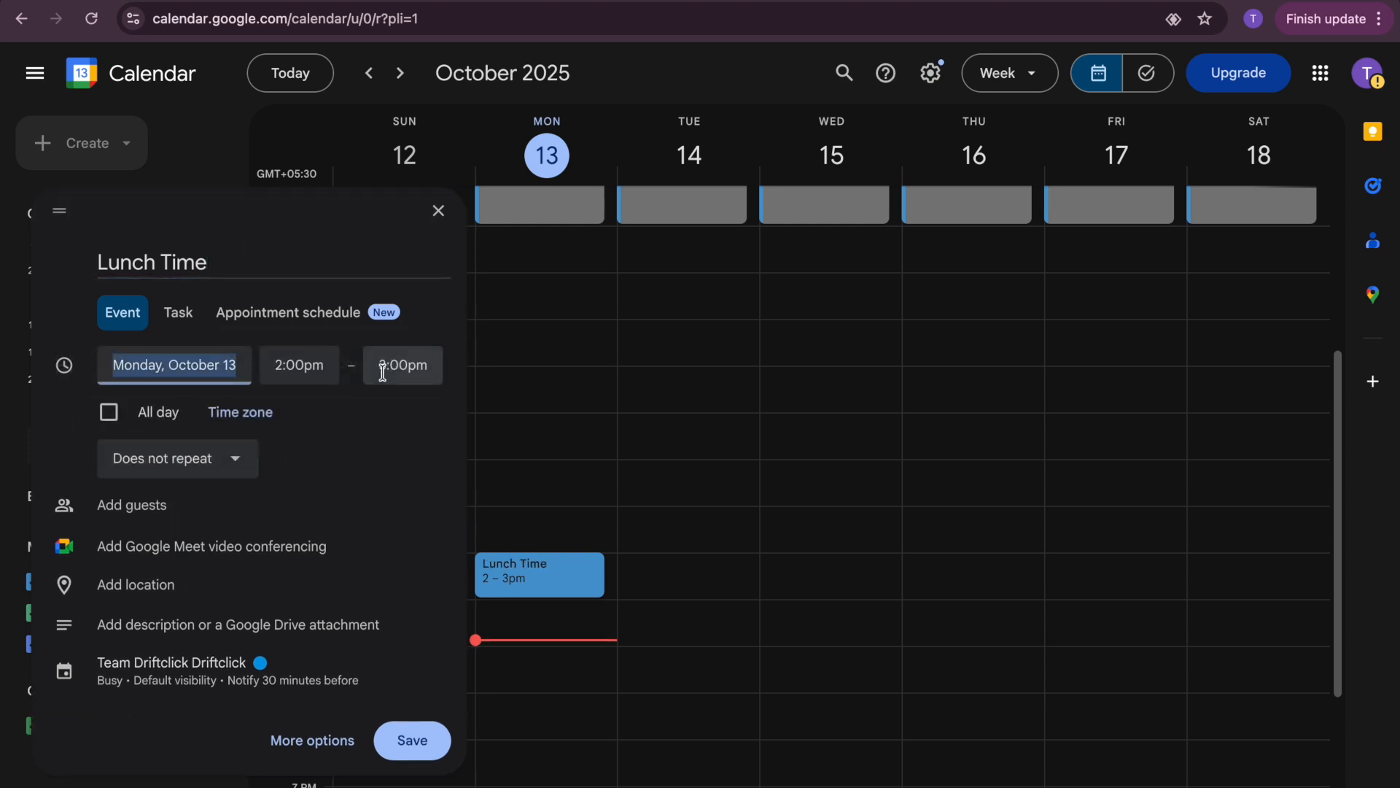
pyautogui.click(196, 461)
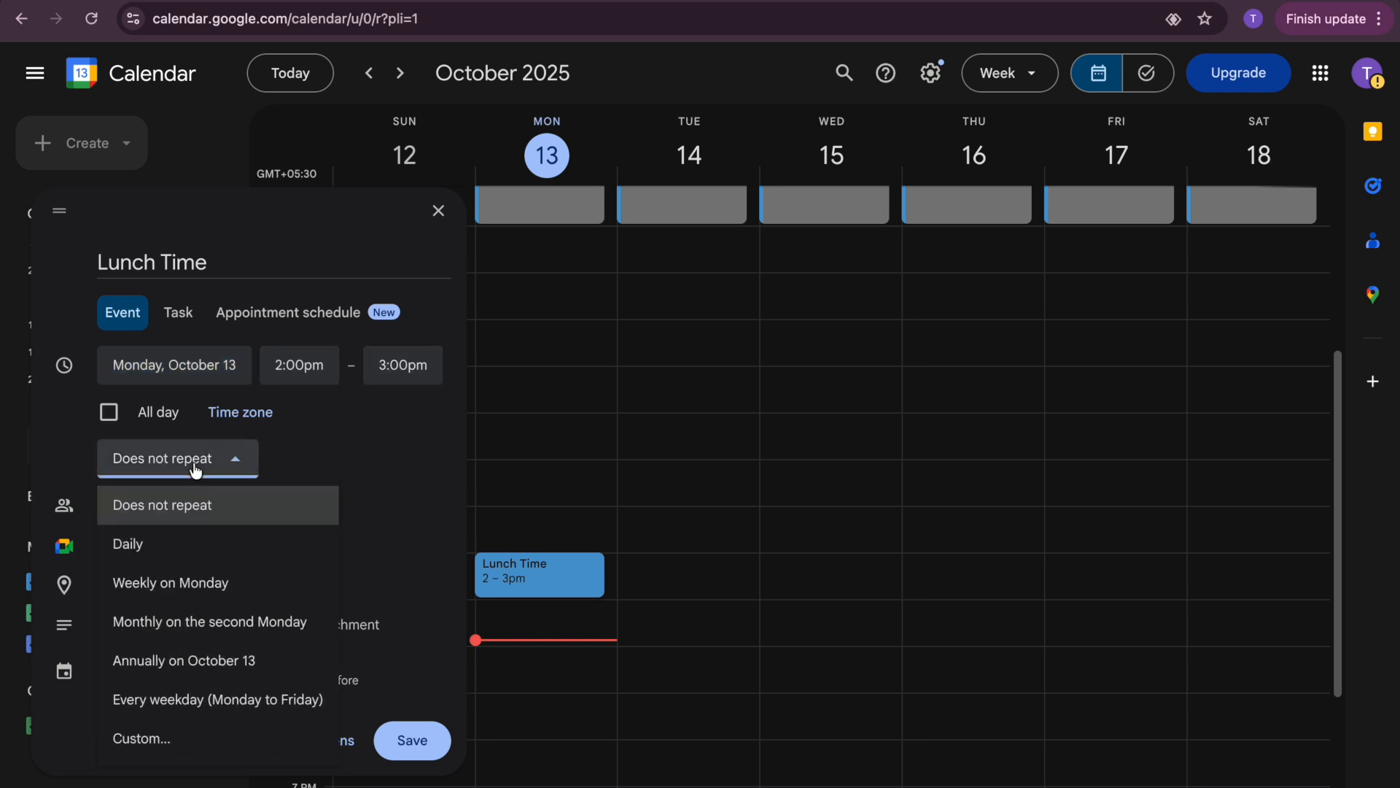
pyautogui.click(172, 559)
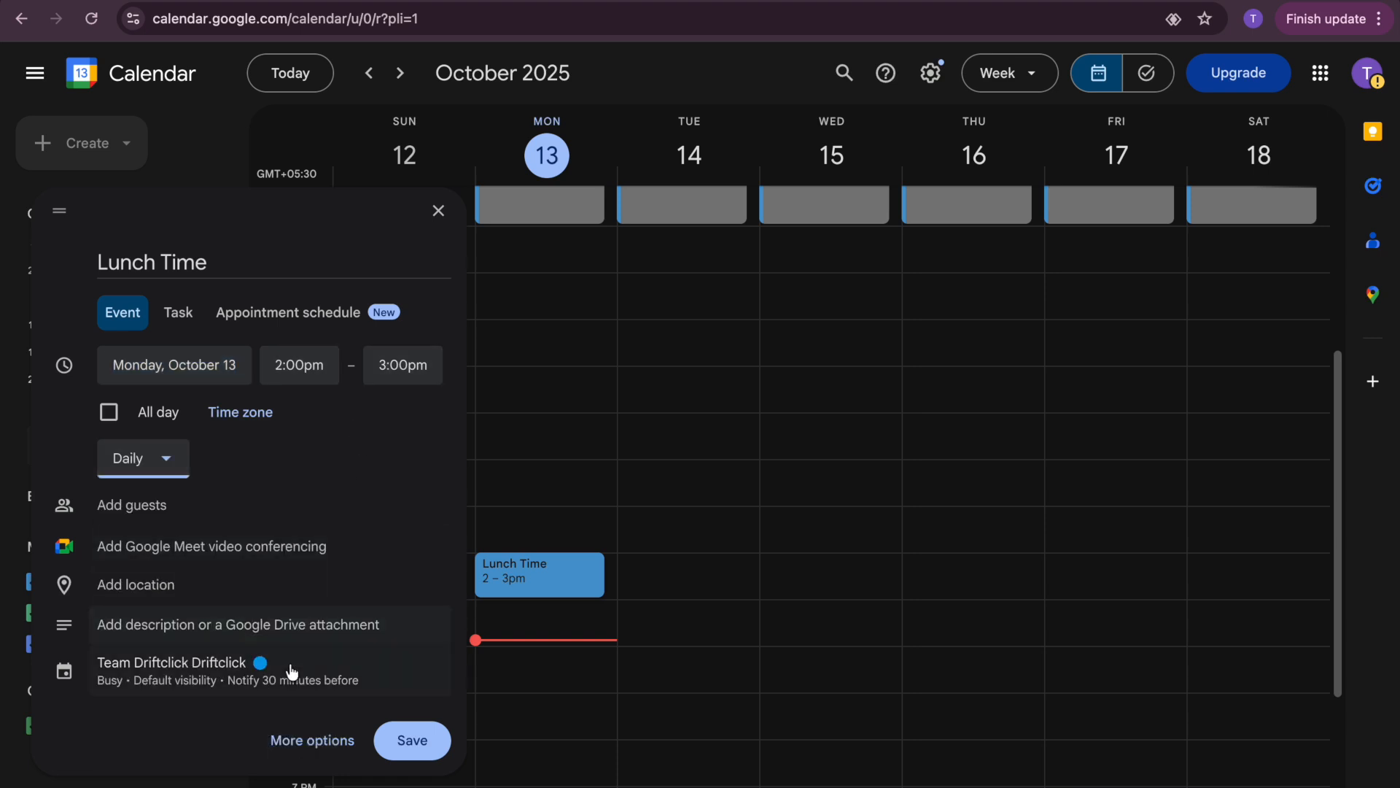
# Color the Lunch Time event gray and save it
pyautogui.click(266, 677)
pyautogui.click(328, 486)
pyautogui.click(296, 611)
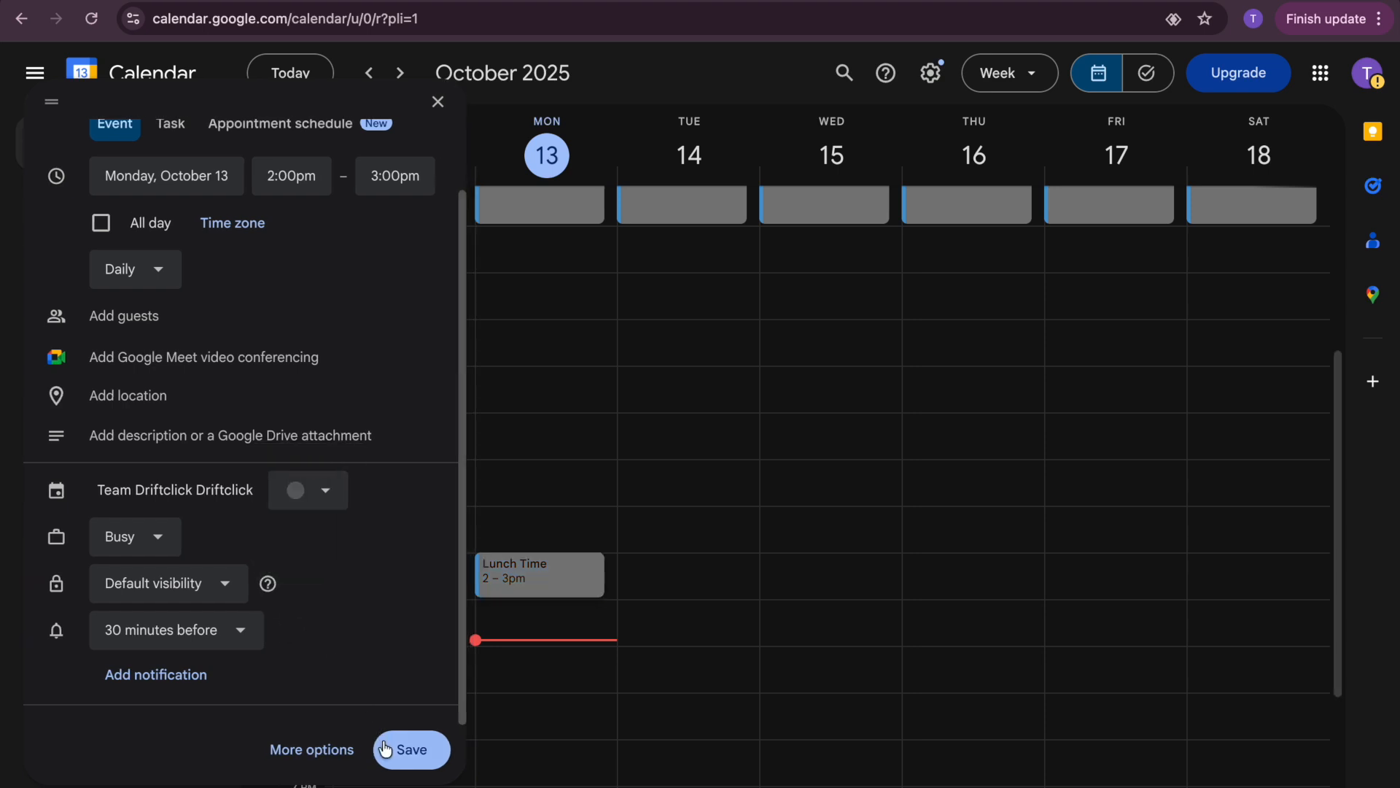
pyautogui.click(412, 764)
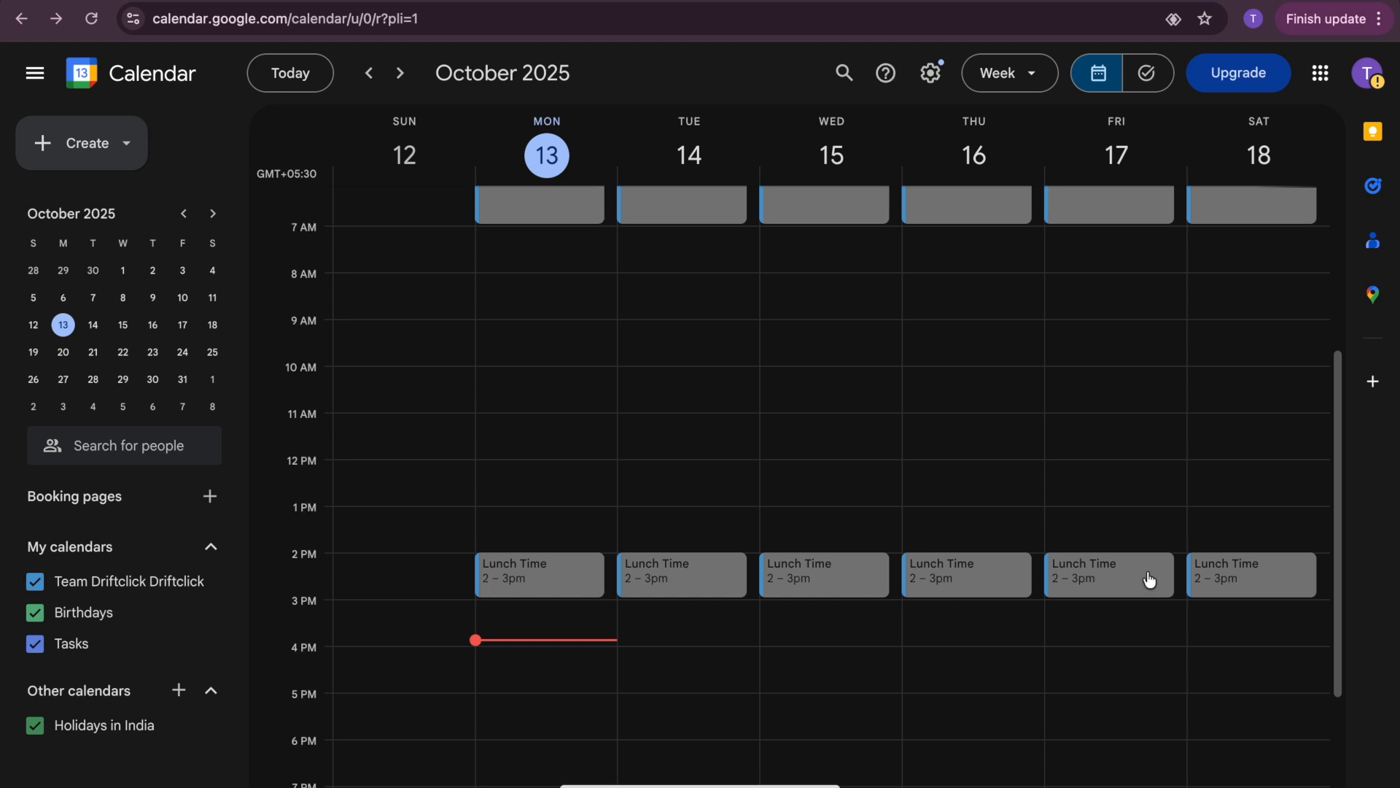
# Review the week's Sleep and Lunch Time blocks and the free hours around them
pyautogui.scroll(4, 1149, 579)
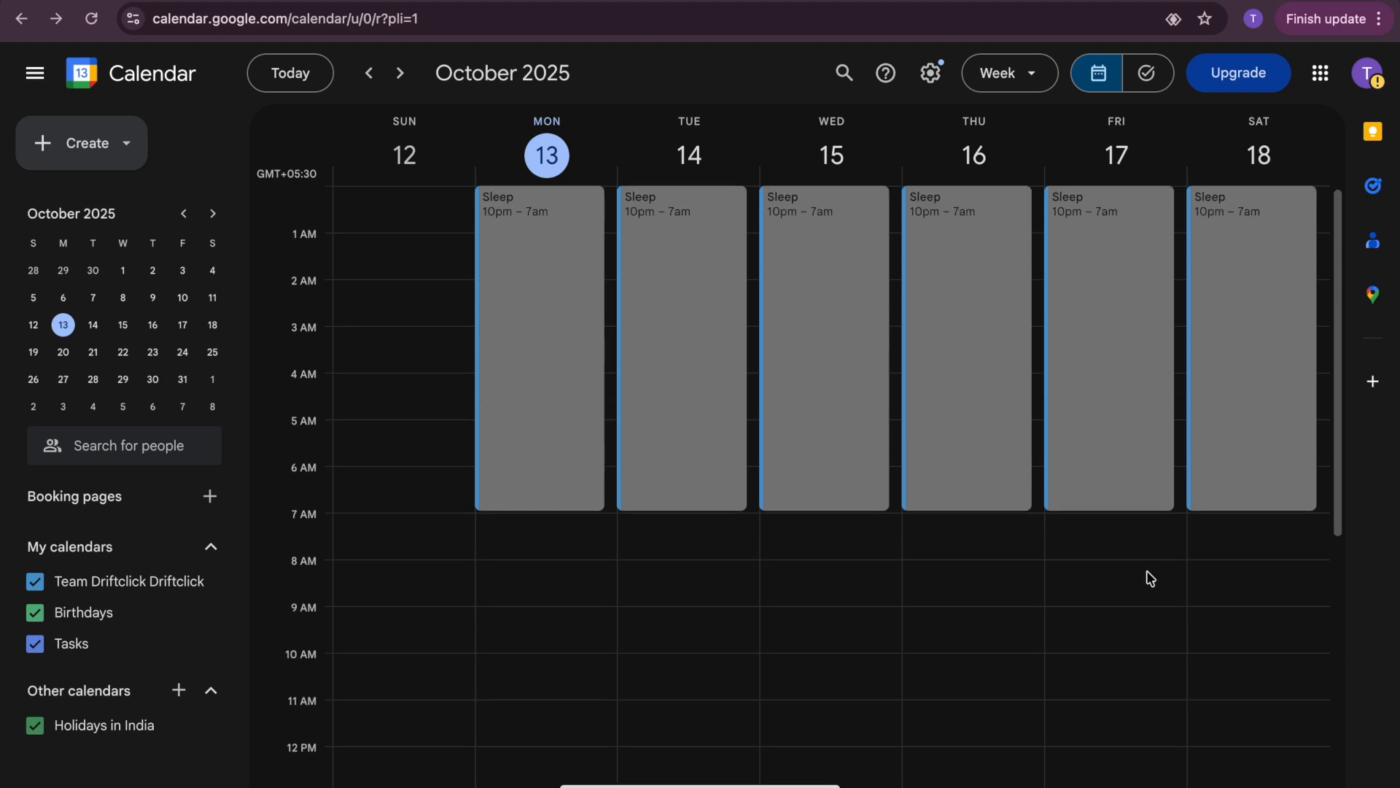
pyautogui.scroll(-7, 1149, 580)
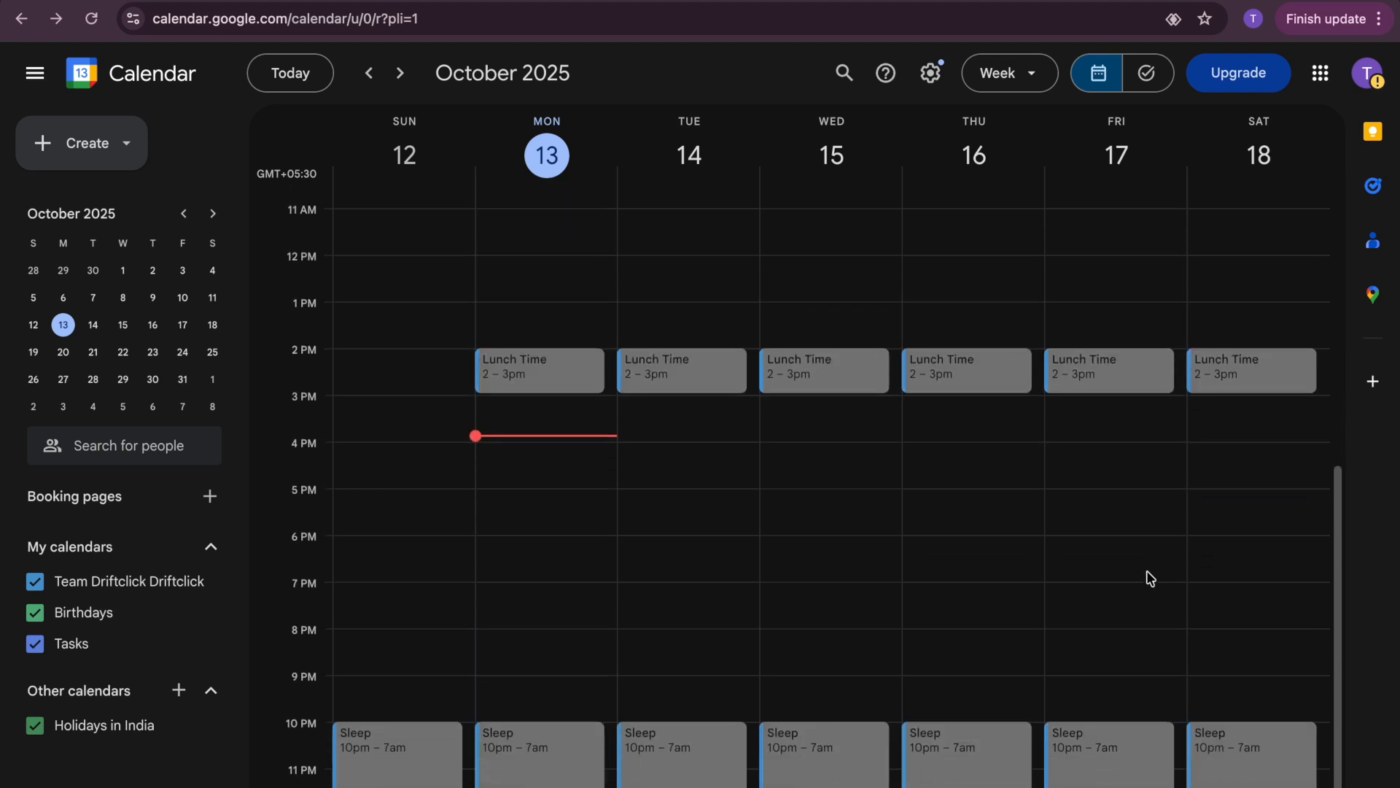
pyautogui.scroll(6, 1149, 579)
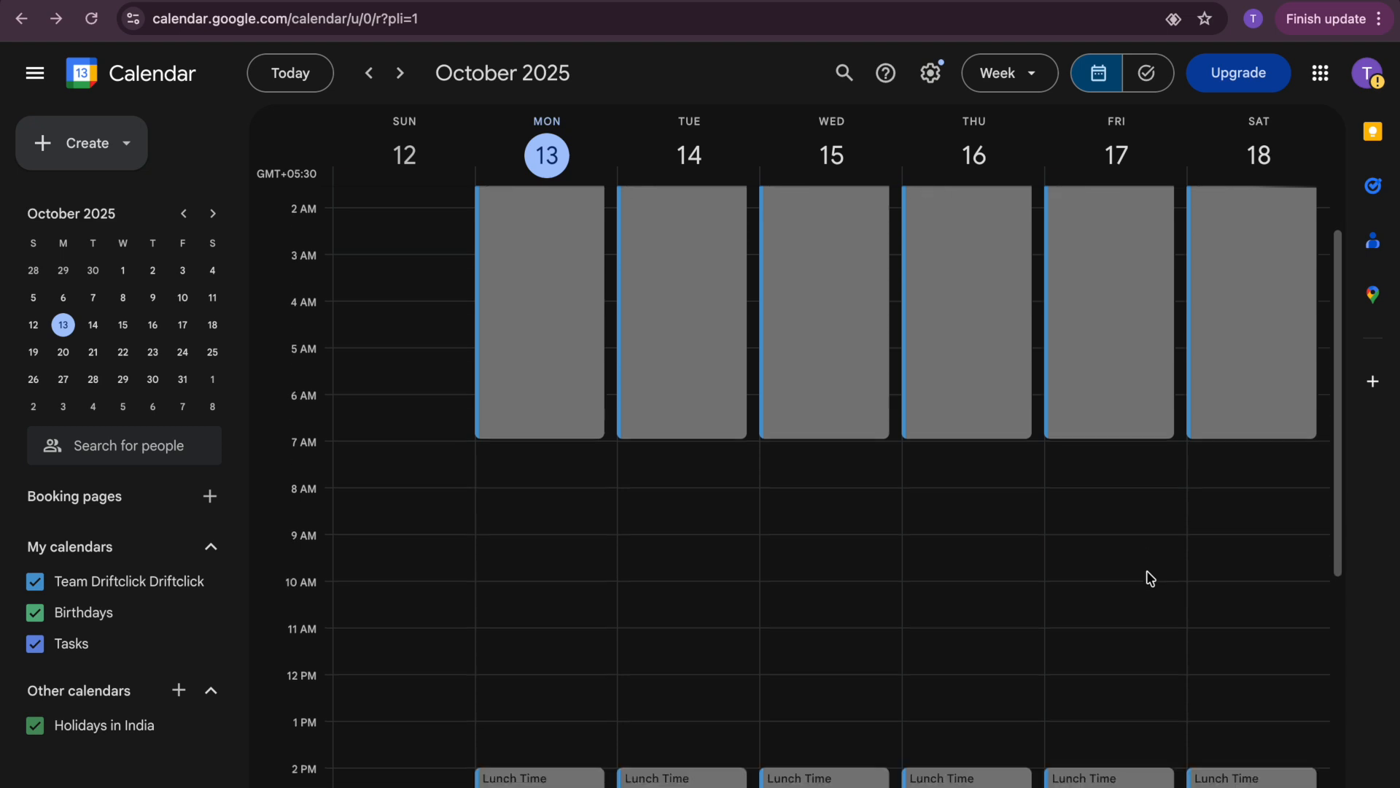
pyautogui.scroll(-6, 1149, 579)
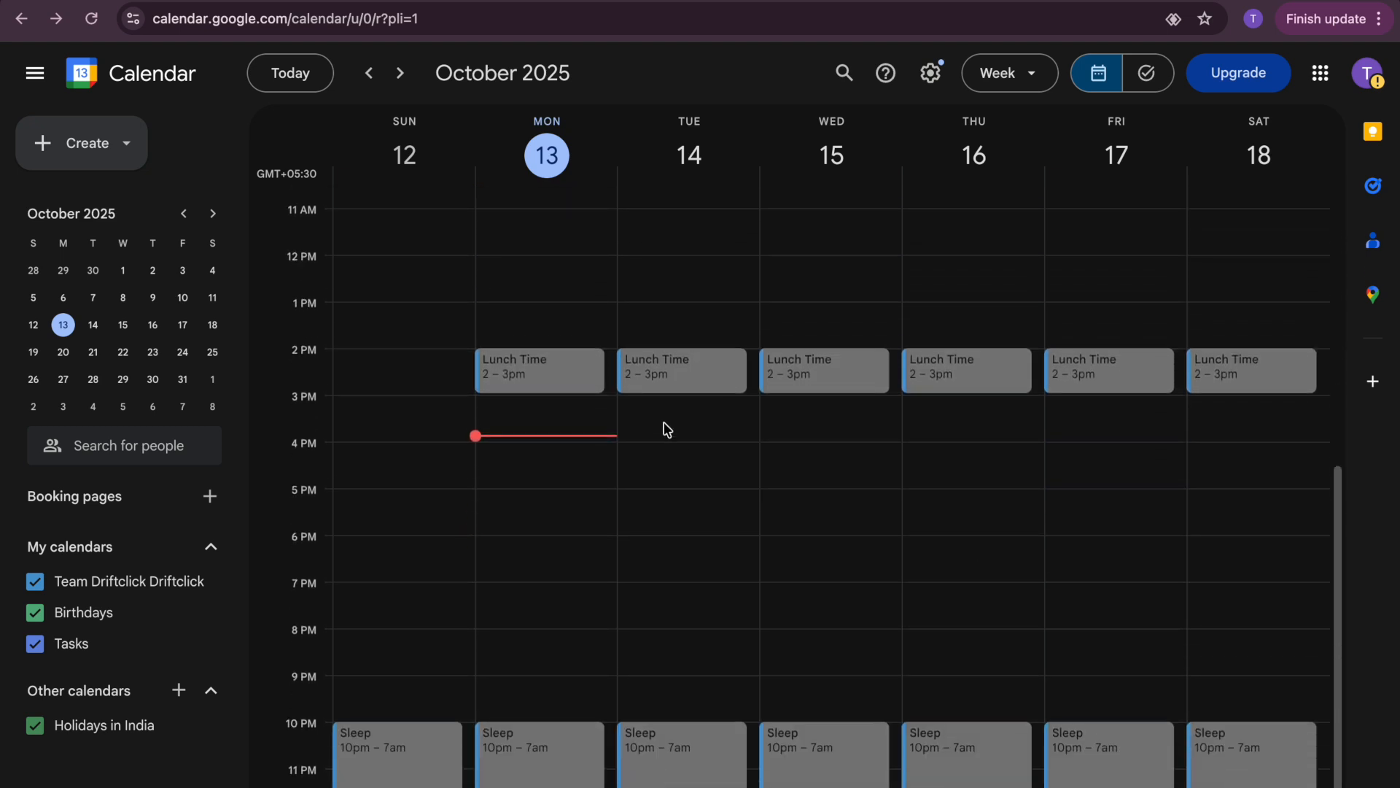
pyautogui.scroll(5, 754, 660)
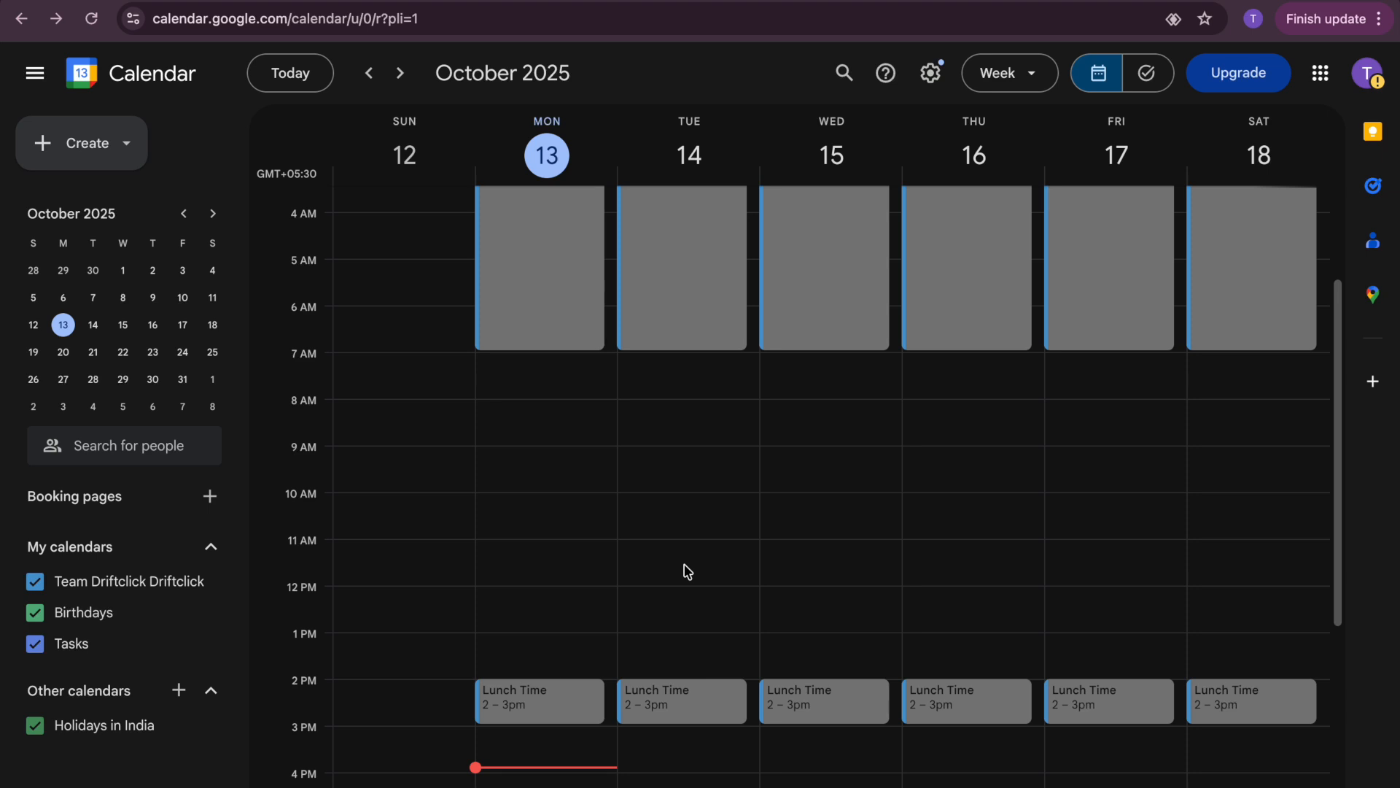
pyautogui.scroll(-5, 688, 571)
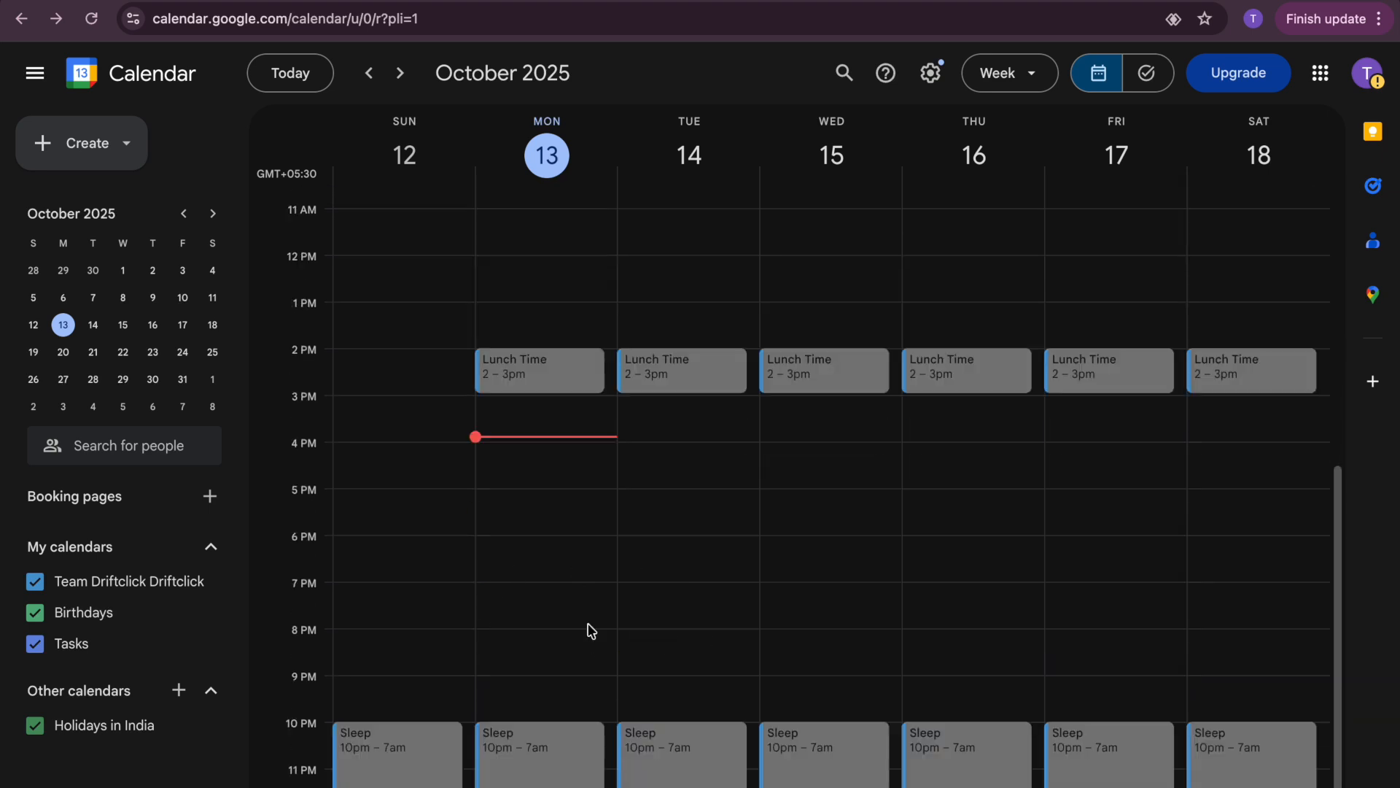
pyautogui.scroll(6, 632, 585)
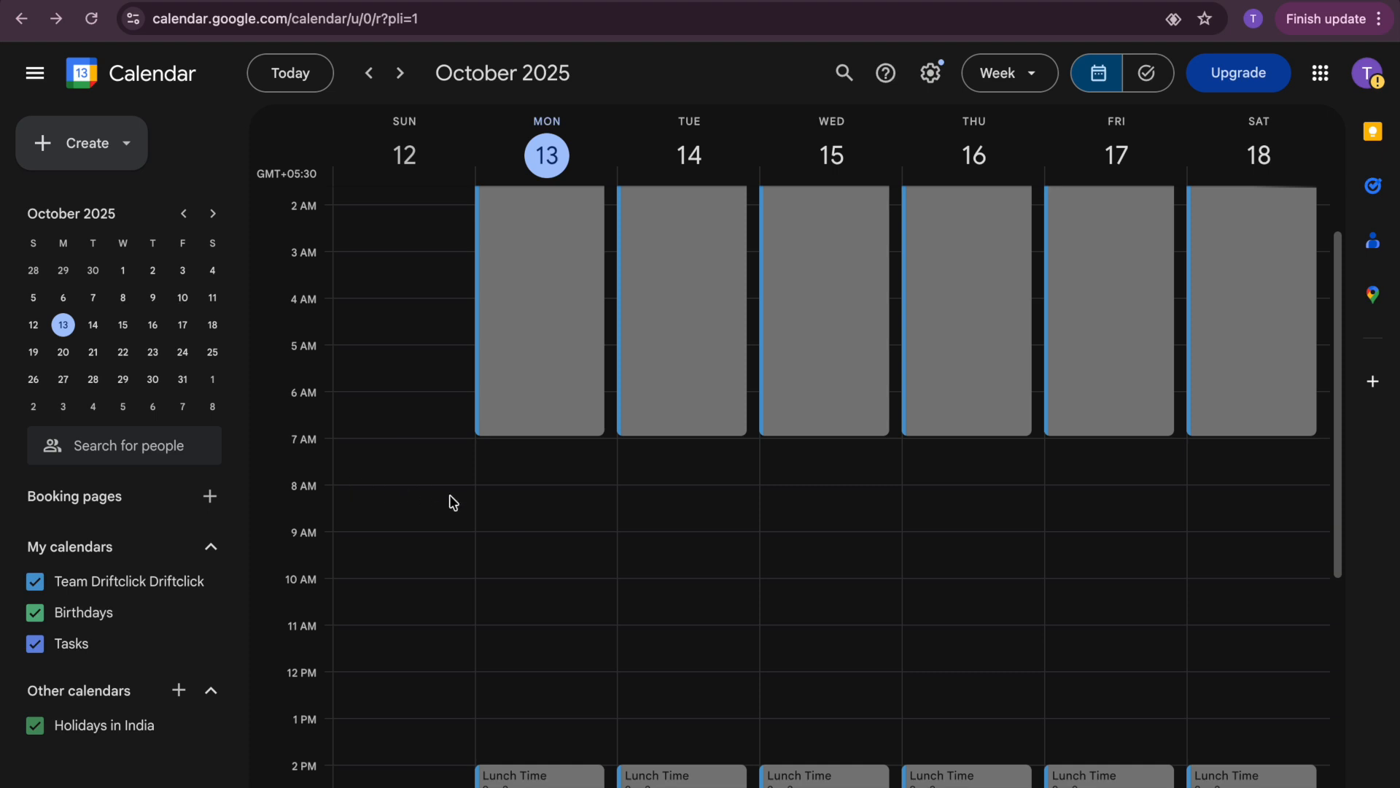
# Add an event titled Deep Work Zone on Monday, October 13 from 9:00am to 11:00am
pyautogui.scroll(-3, 562, 554)
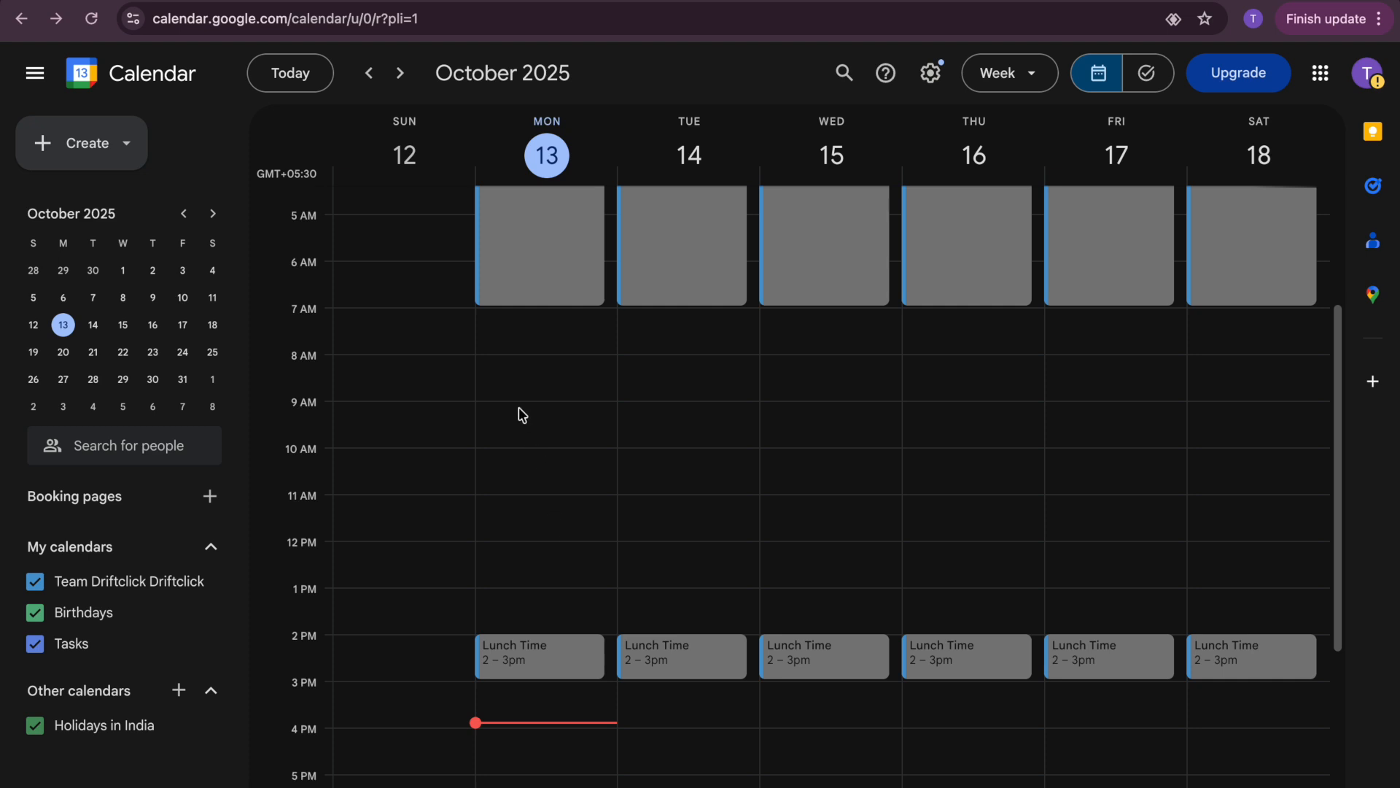
pyautogui.moveTo(522, 414); pyautogui.dragTo(527, 488)
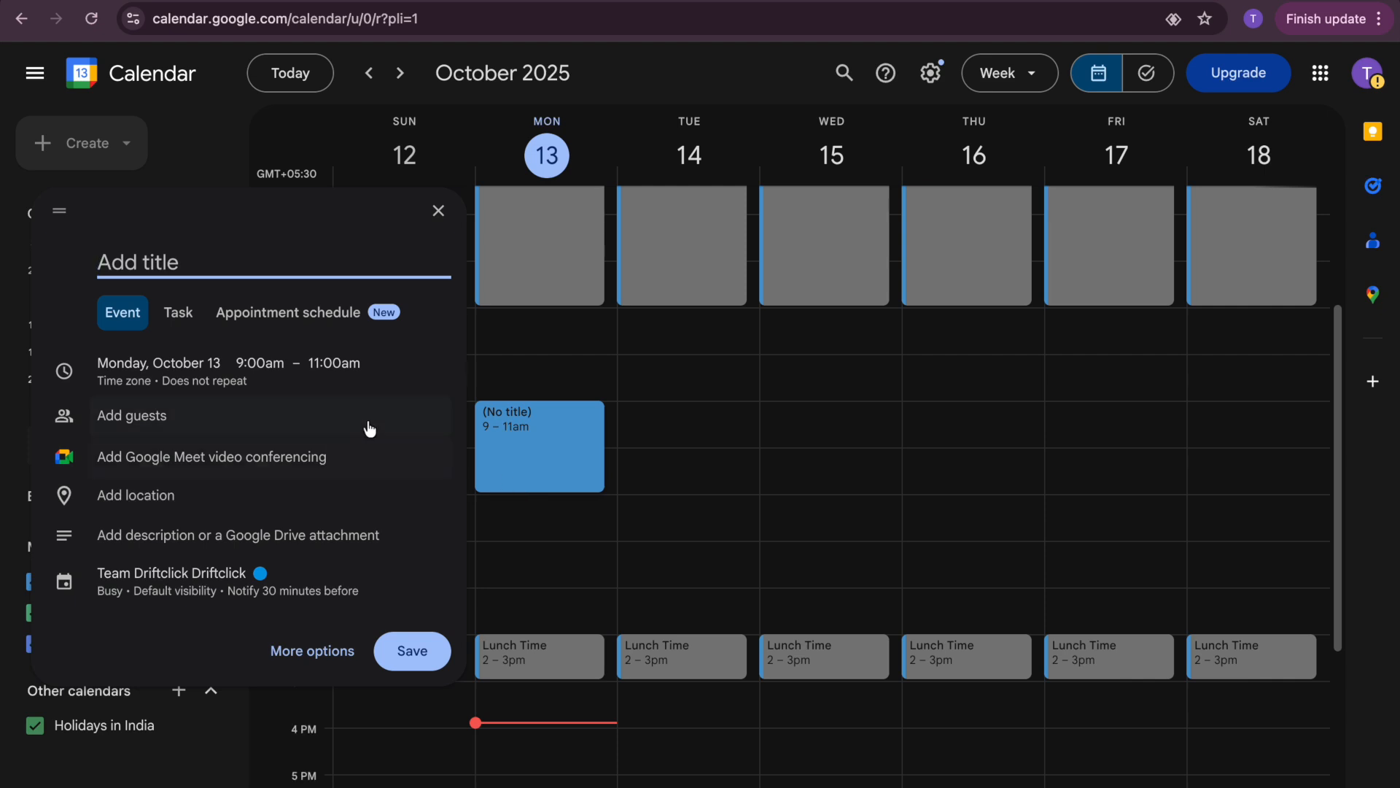
pyautogui.write('Deep Work Zone')
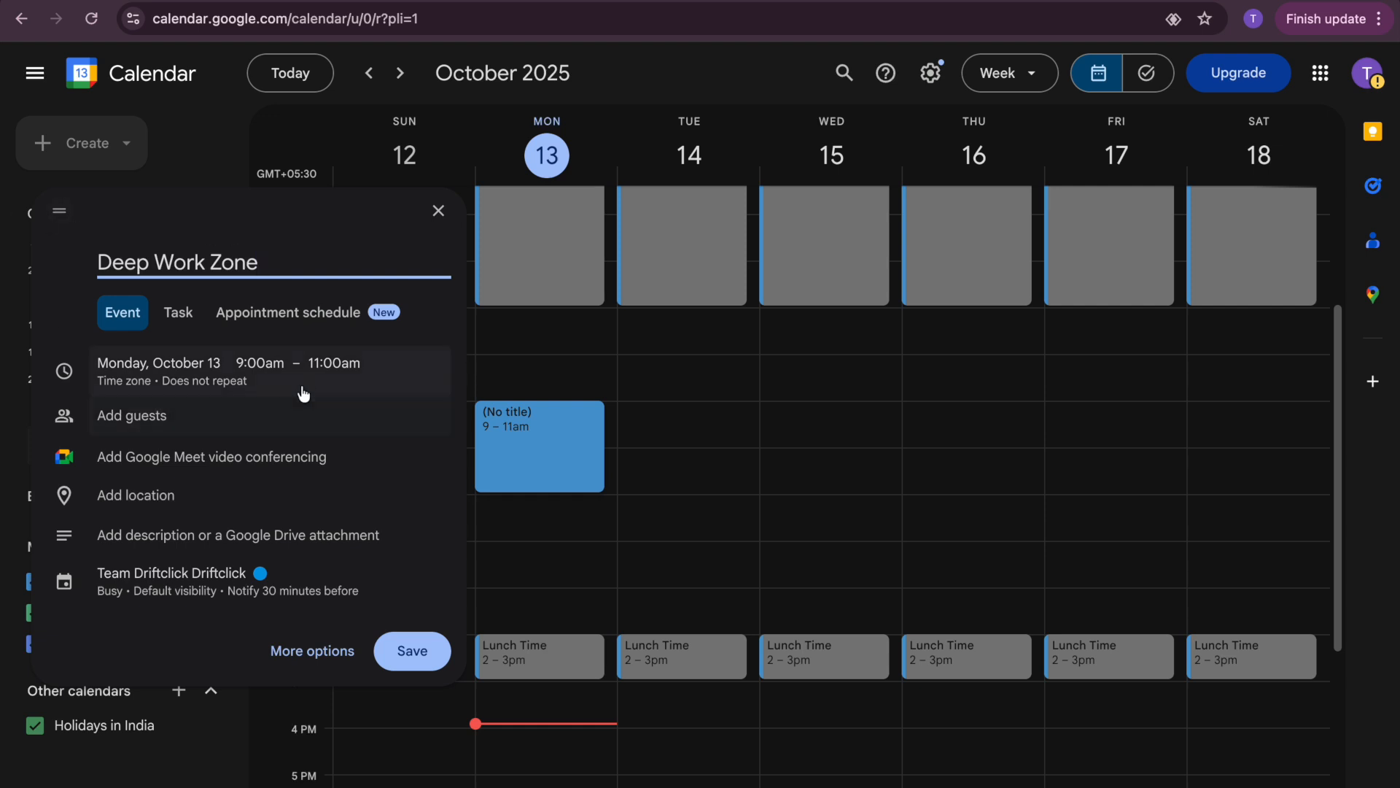
pyautogui.click(314, 364)
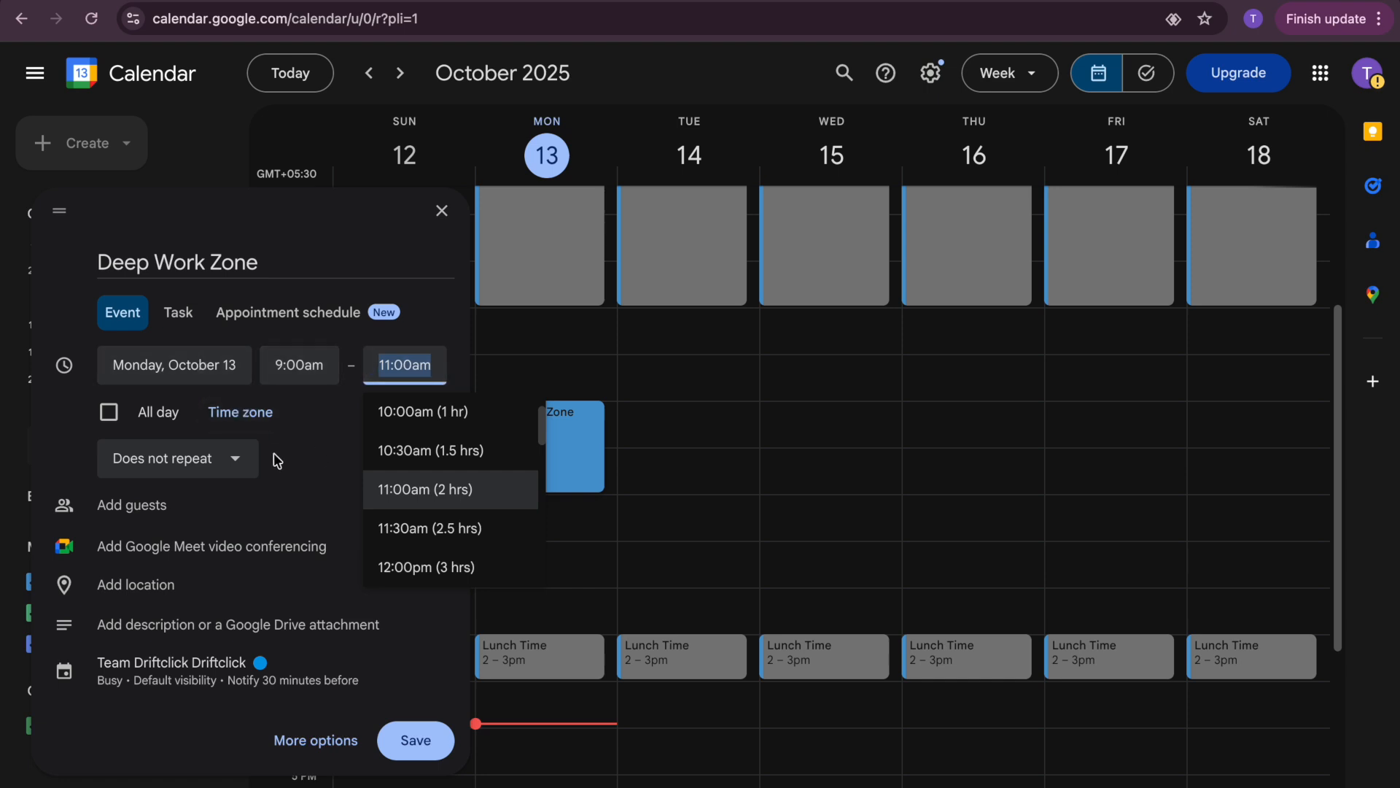
pyautogui.click(201, 459)
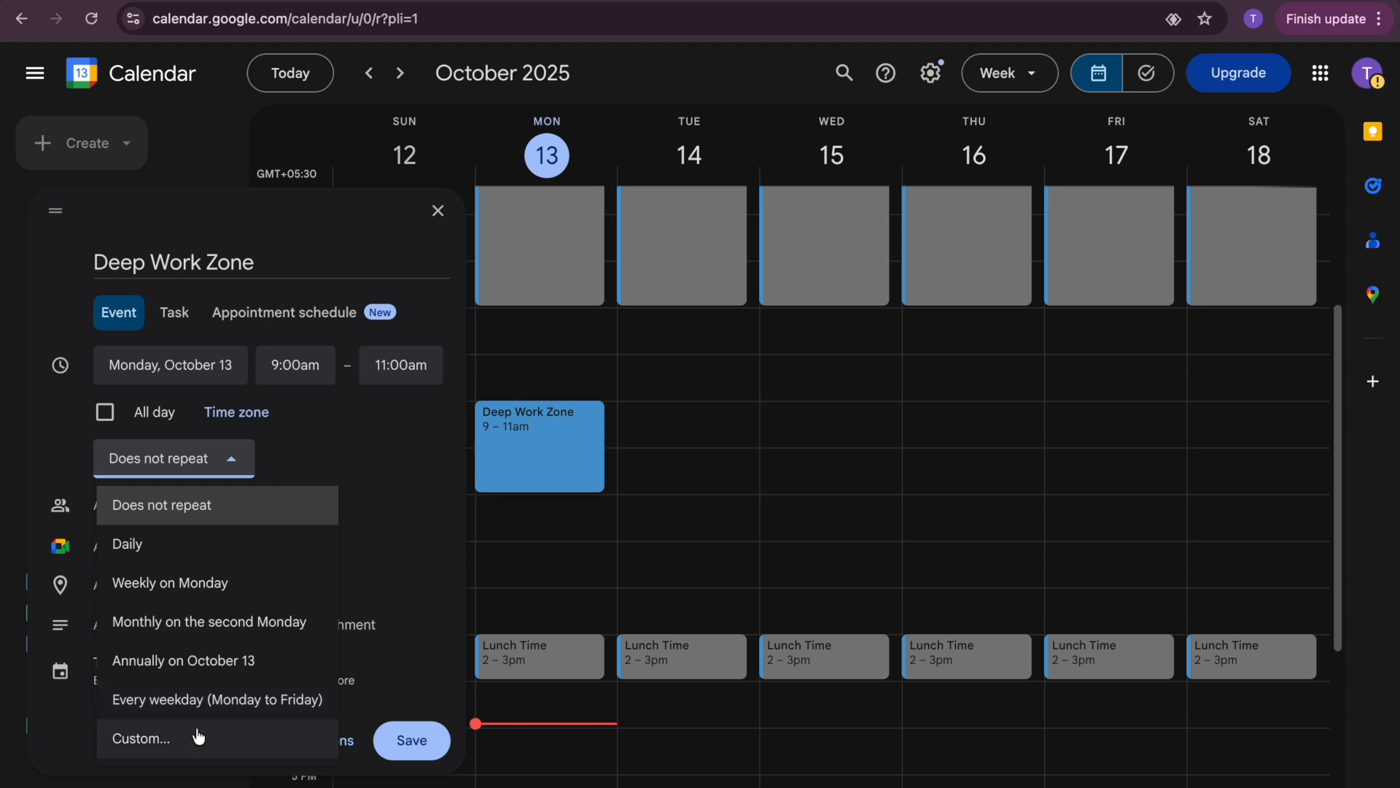
pyautogui.click(138, 742)
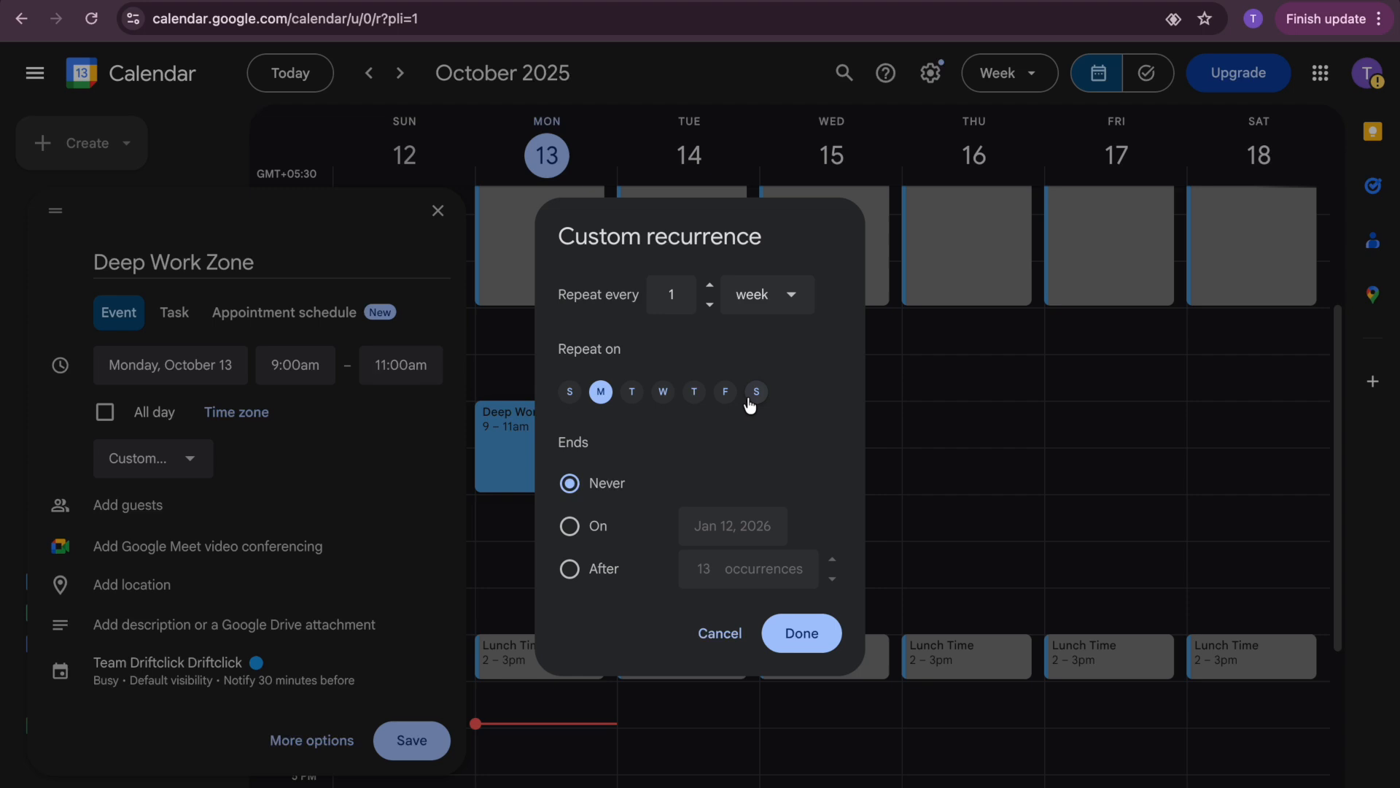
pyautogui.click(711, 632)
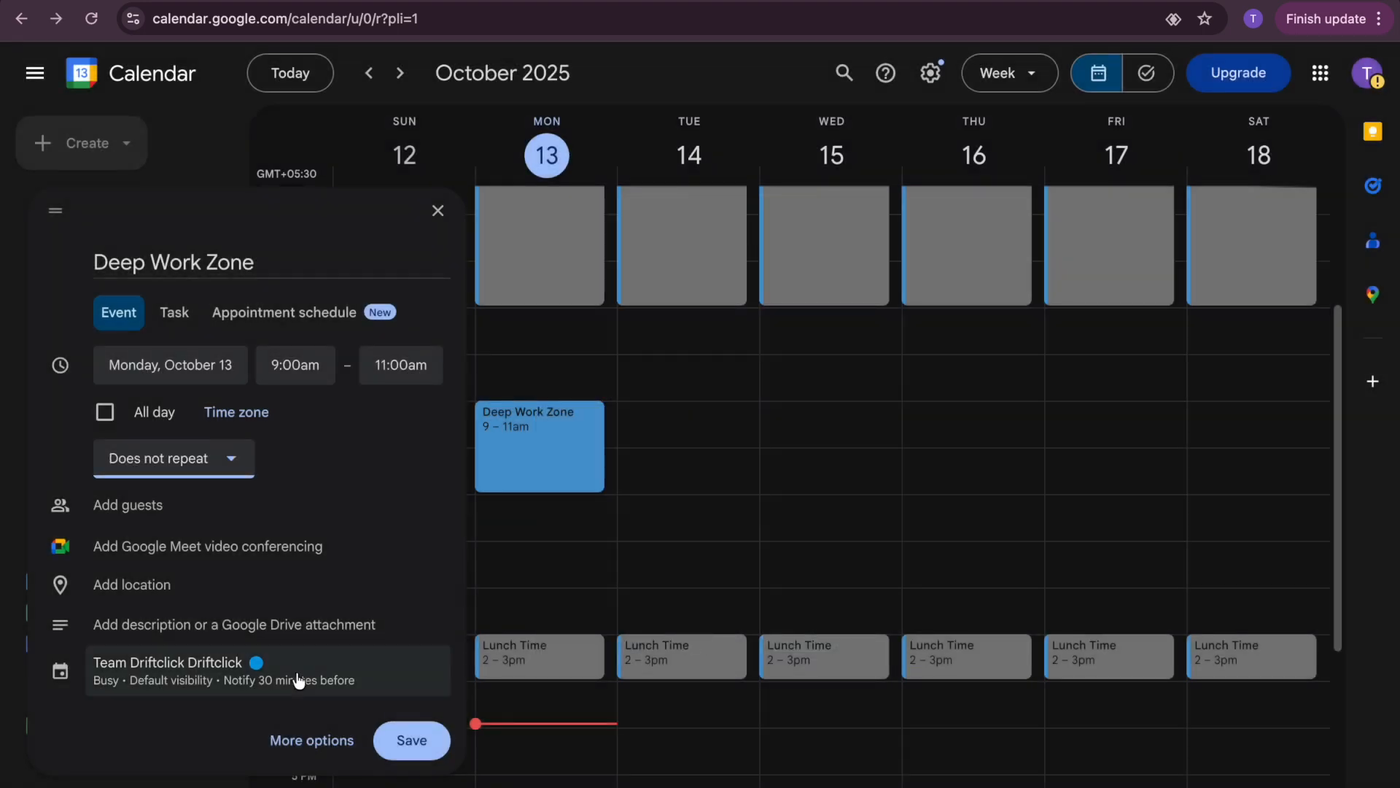
# Make the Deep Work Zone event repeat every weekday (Monday to Friday), color it green, and save it
pyautogui.click(226, 456)
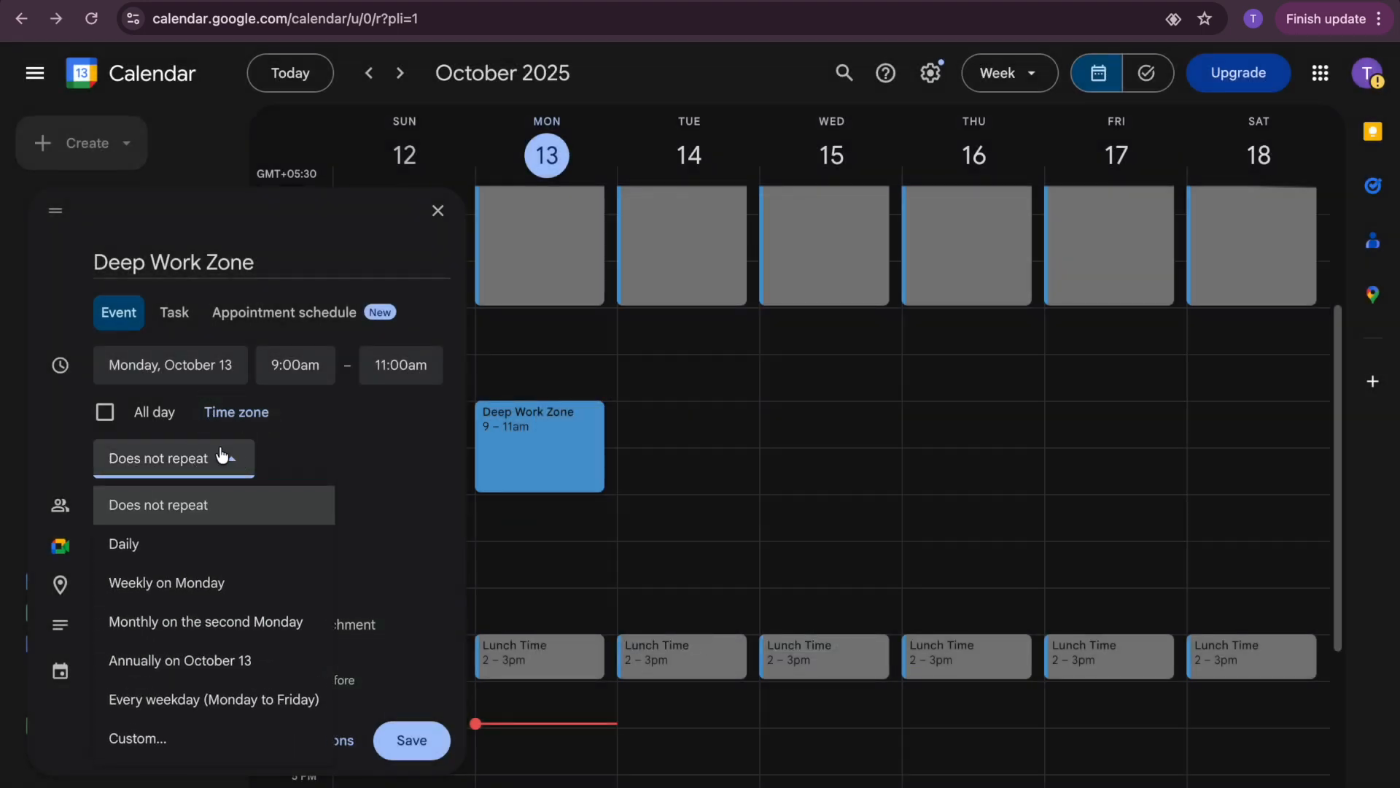
pyautogui.click(226, 702)
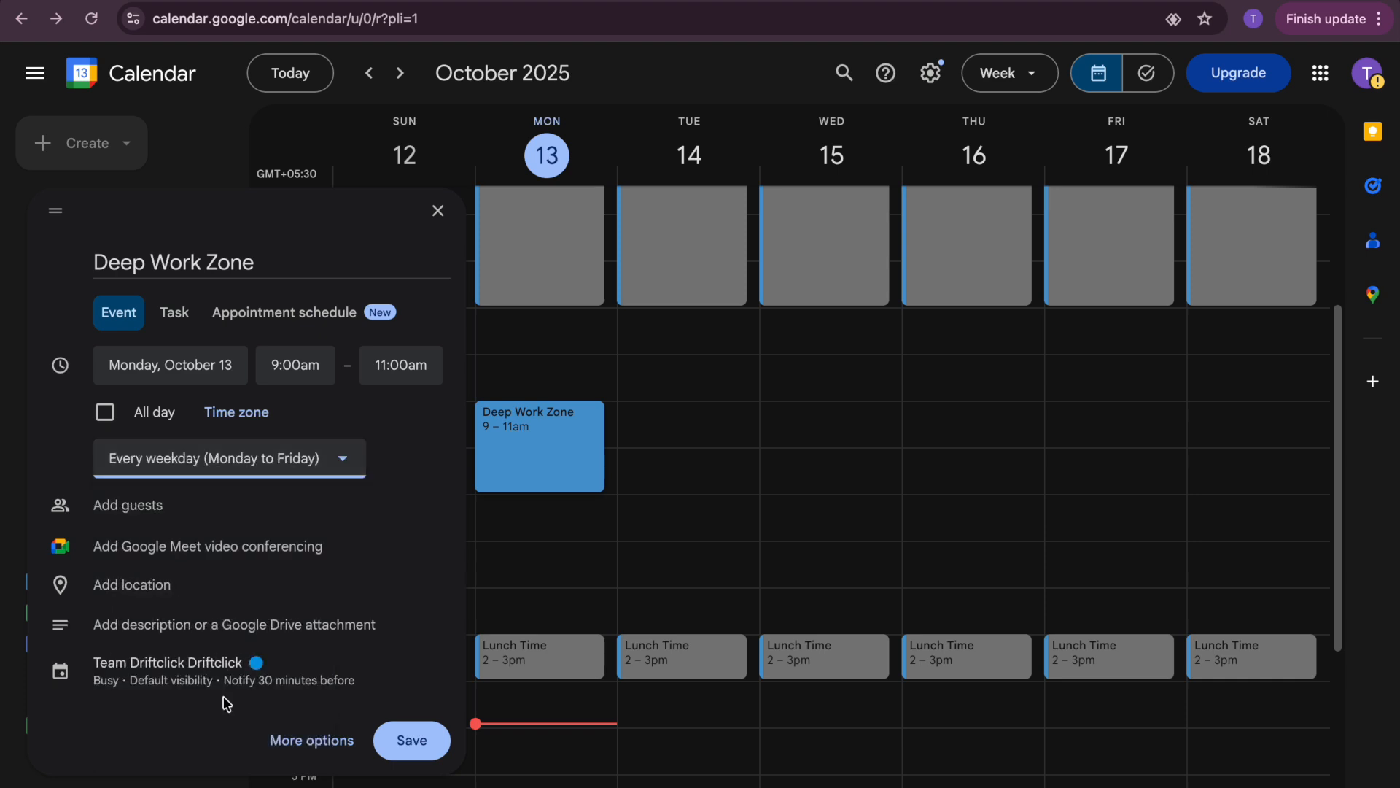
pyautogui.click(260, 668)
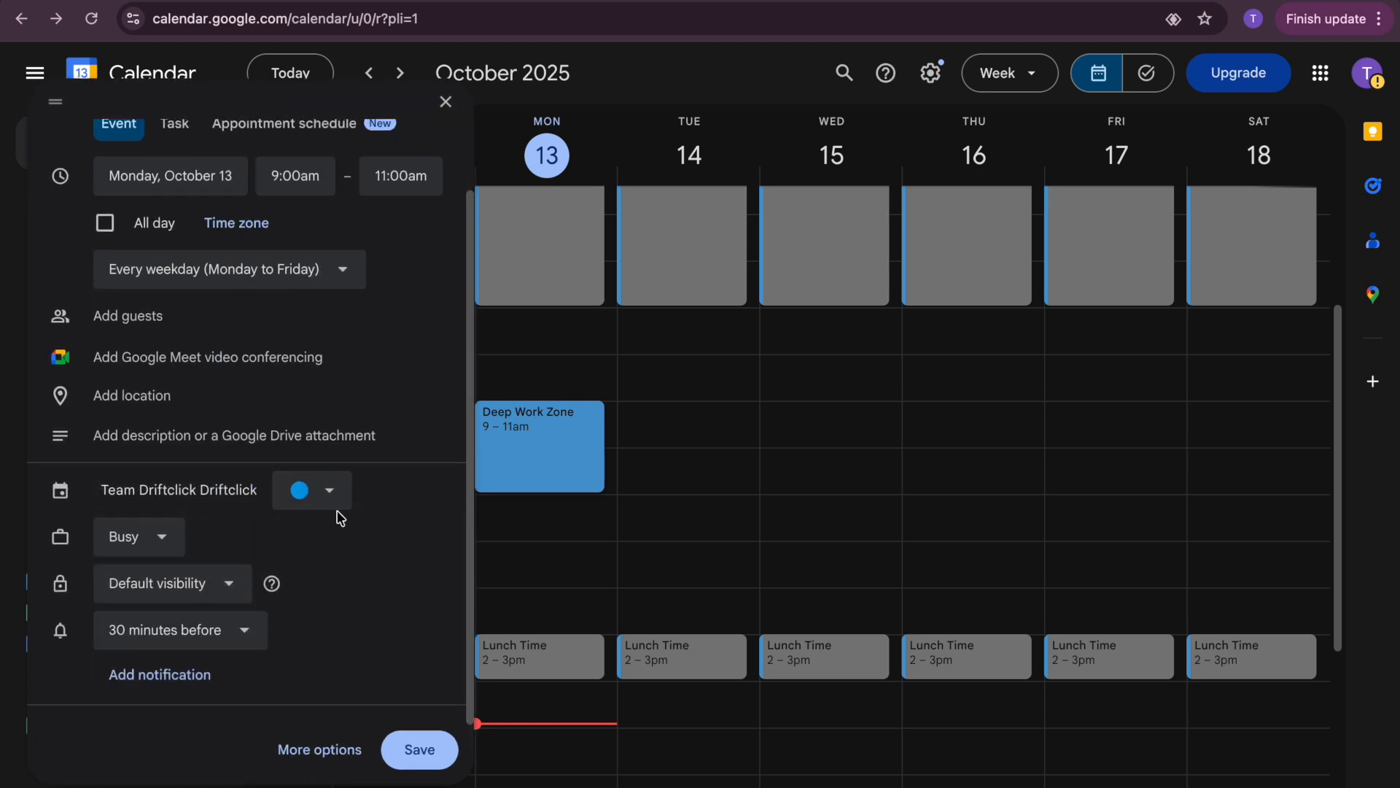
pyautogui.moveTo(865, 290)
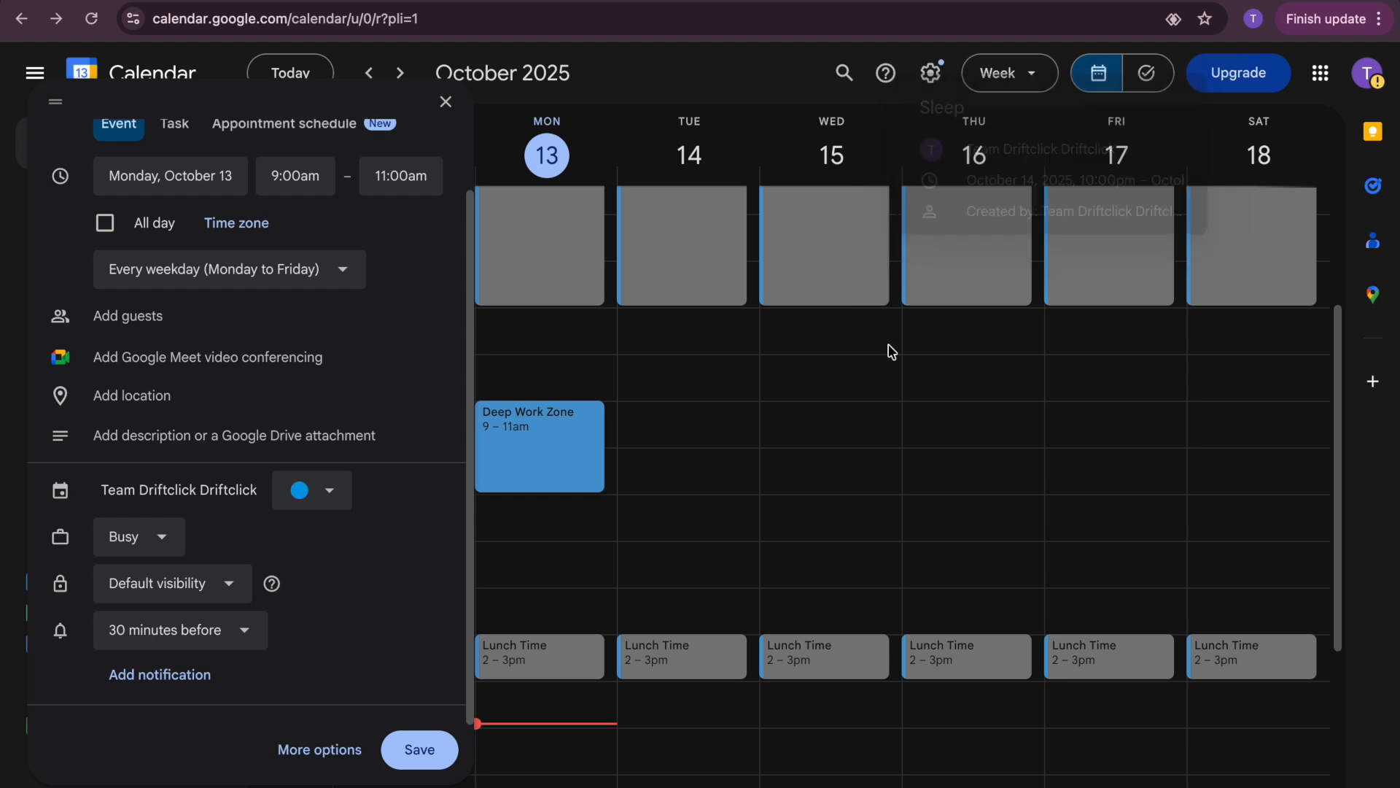
pyautogui.moveTo(1214, 299)
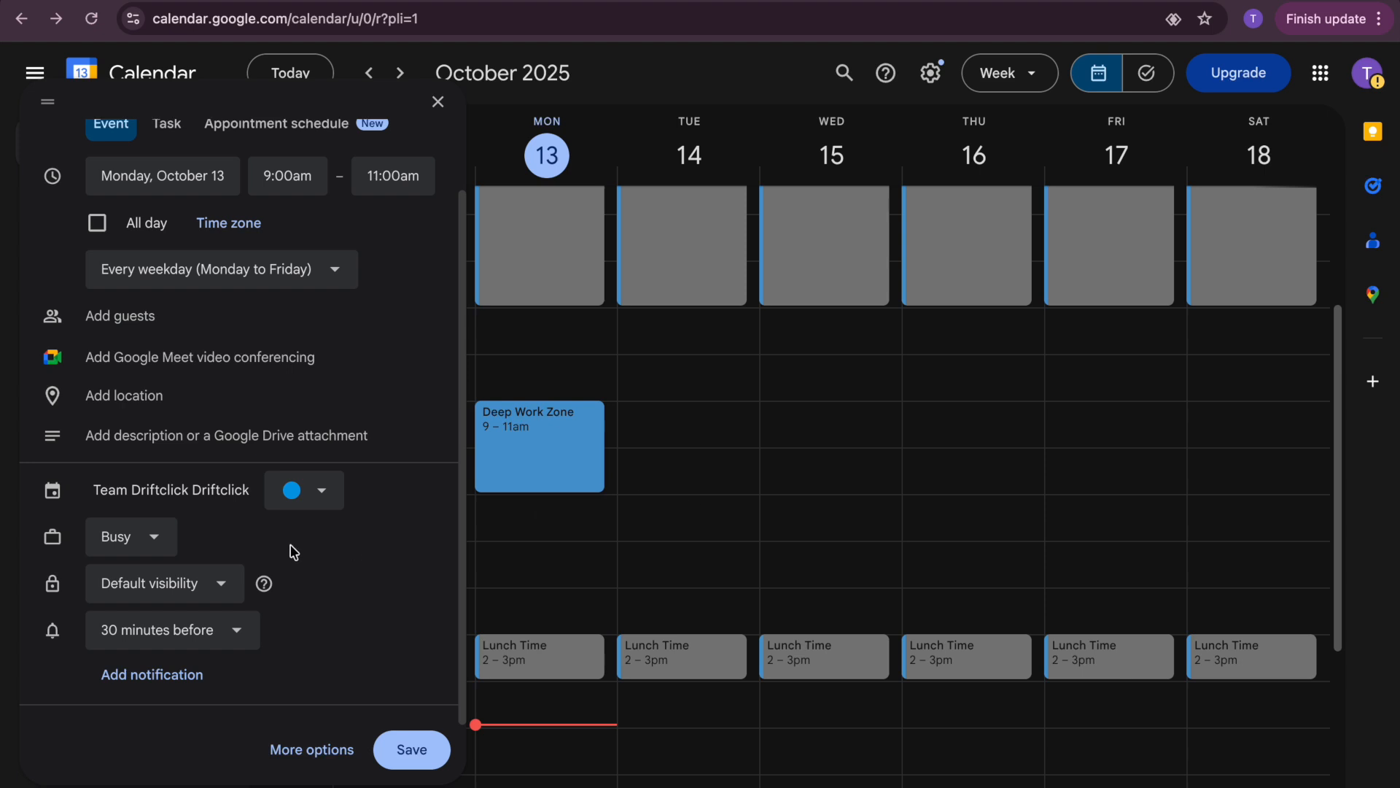
pyautogui.click(312, 510)
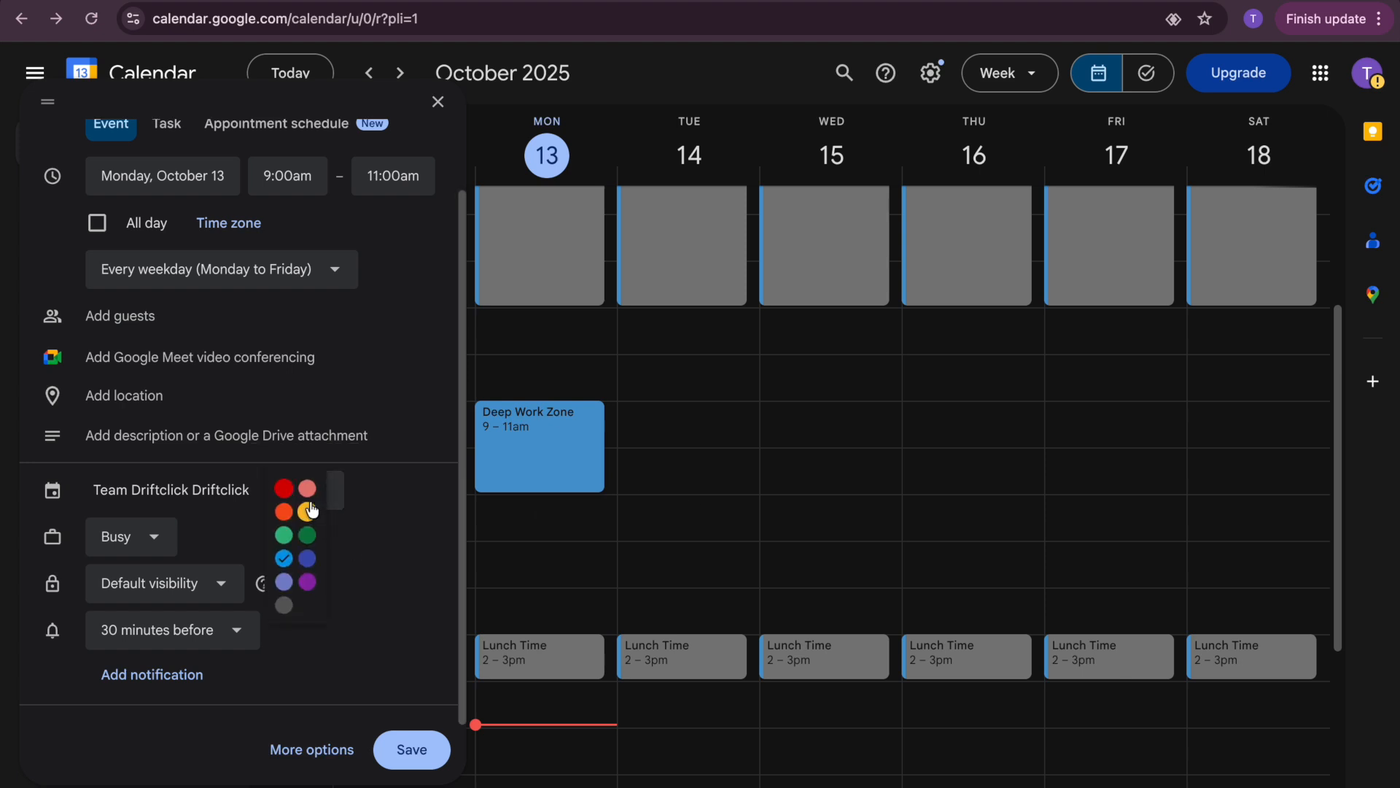
pyautogui.click(286, 536)
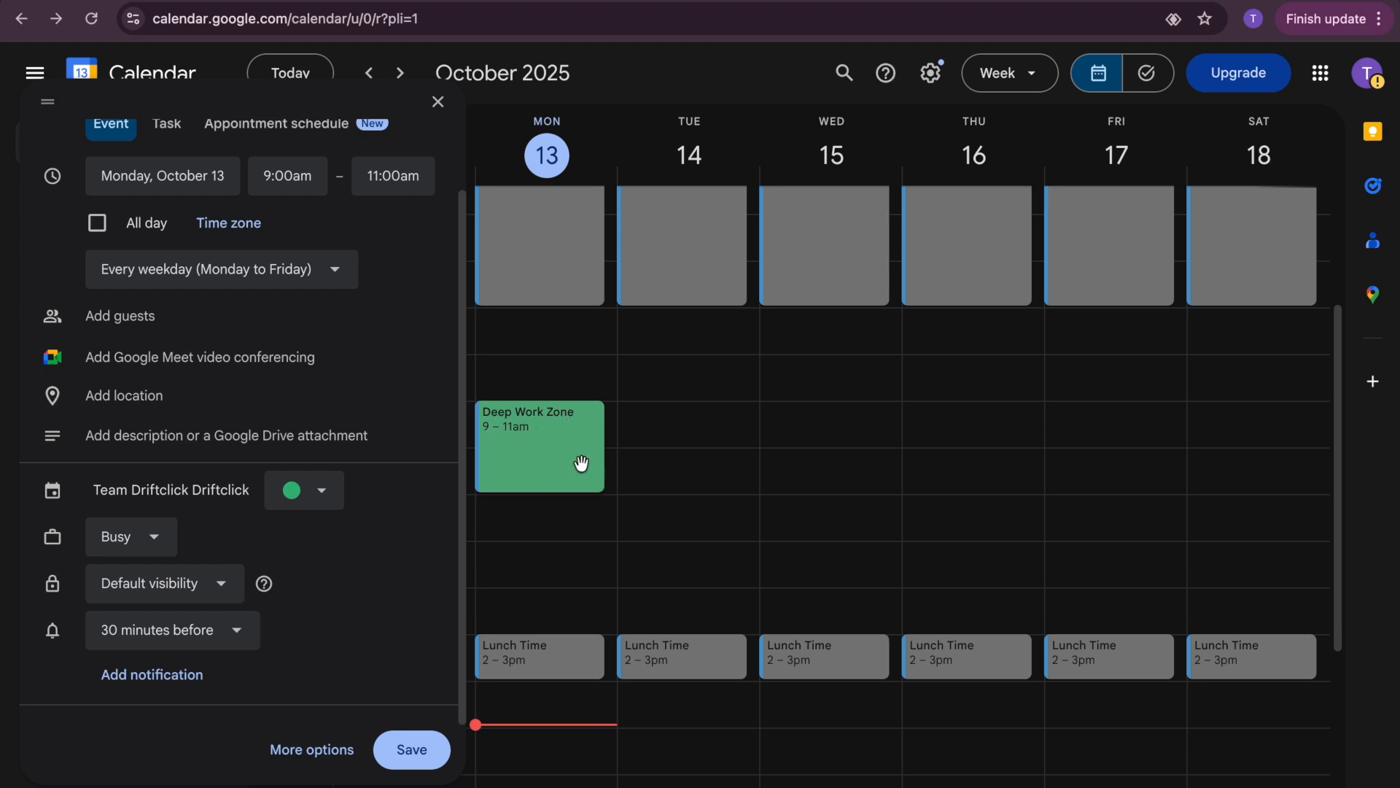
pyautogui.scroll(2, 385, 380)
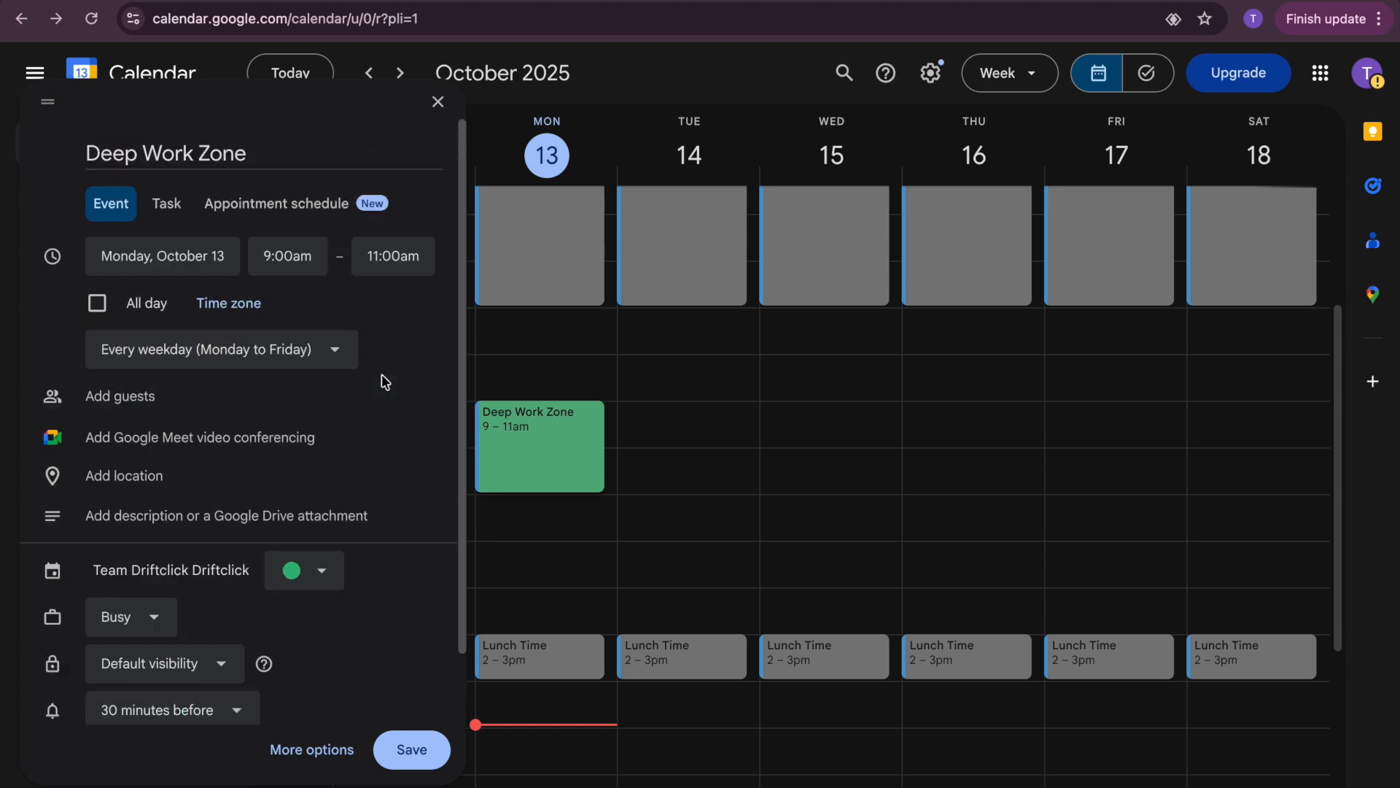
pyautogui.click(405, 761)
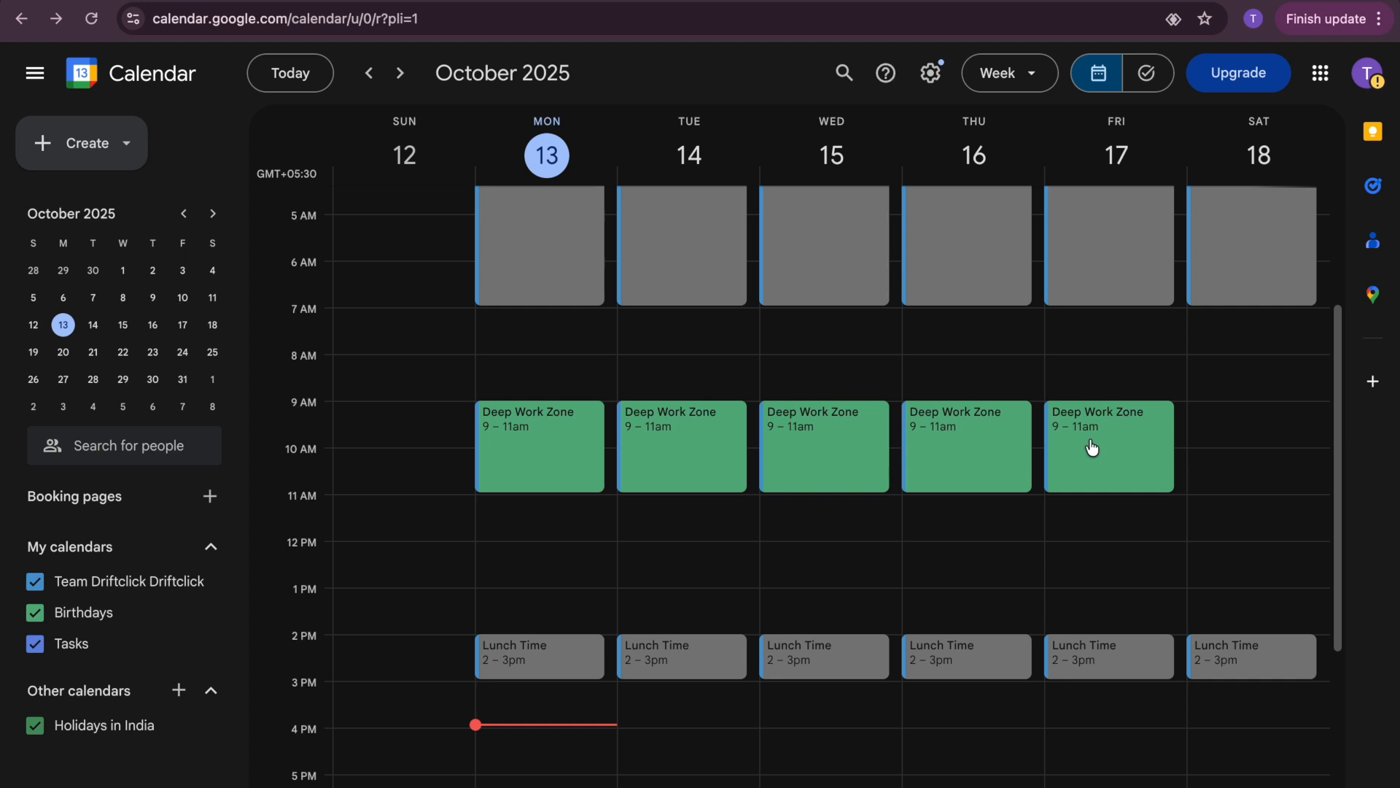
# Add an event titled Admin Work on Monday, October 13 from 12:00pm to 1:00pm
pyautogui.scroll(-1, 1092, 447)
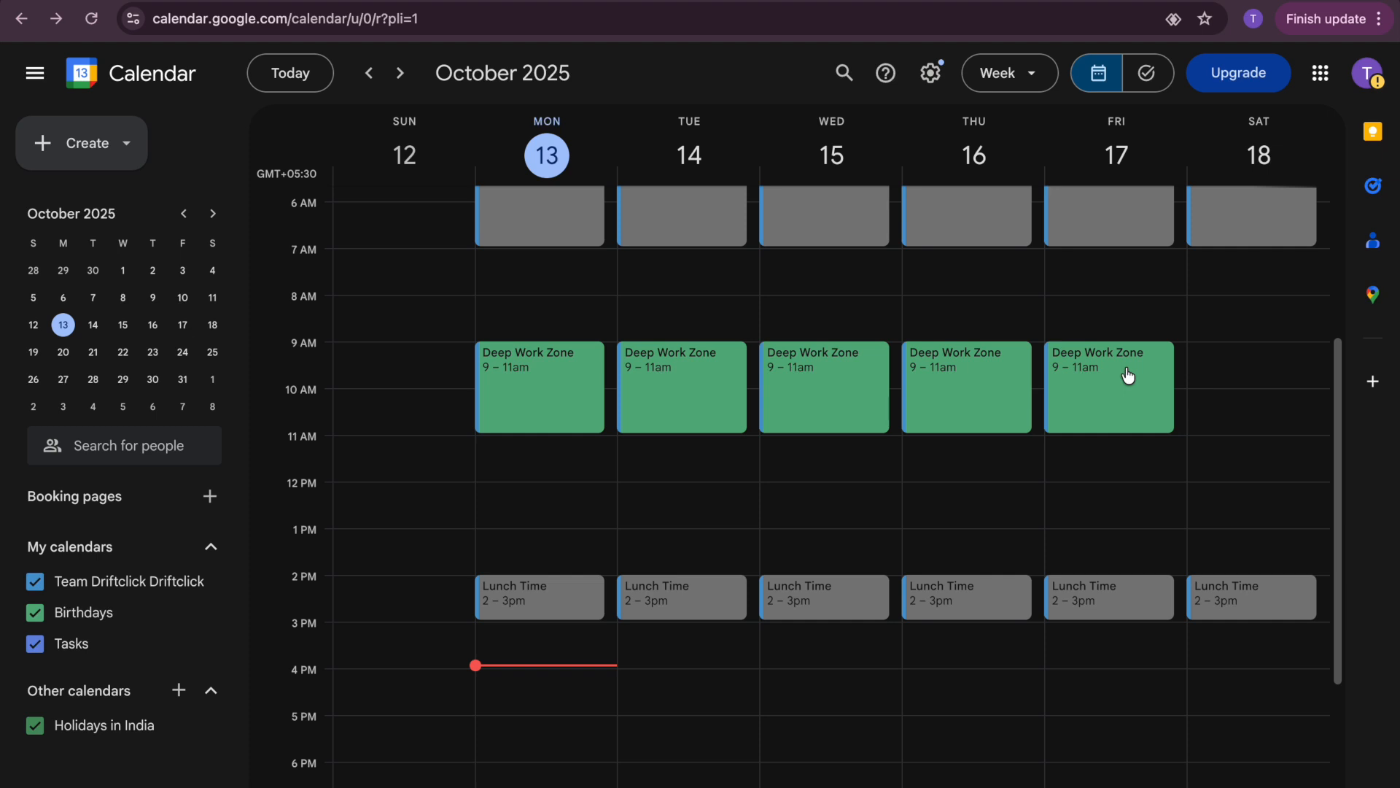
pyautogui.scroll(-3, 625, 525)
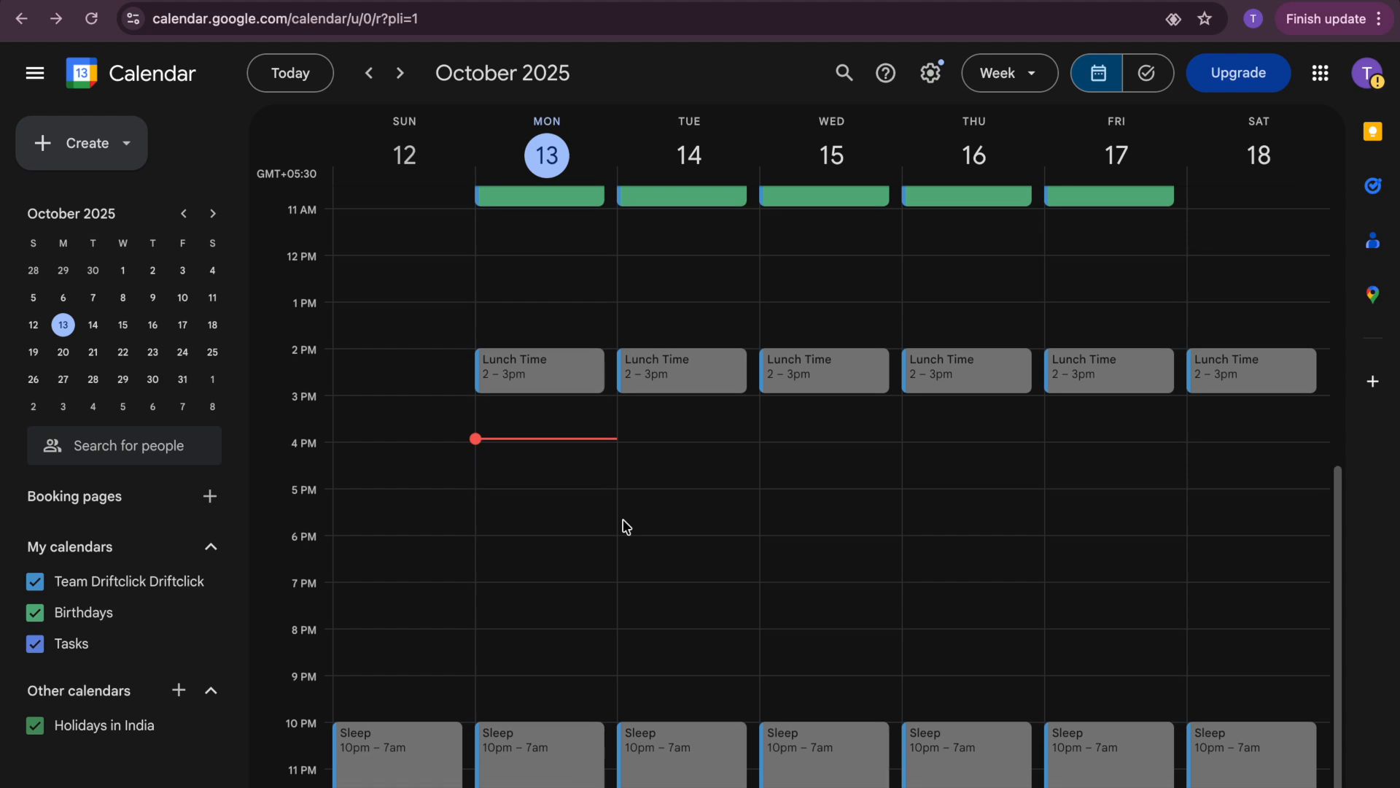
pyautogui.scroll(2, 595, 493)
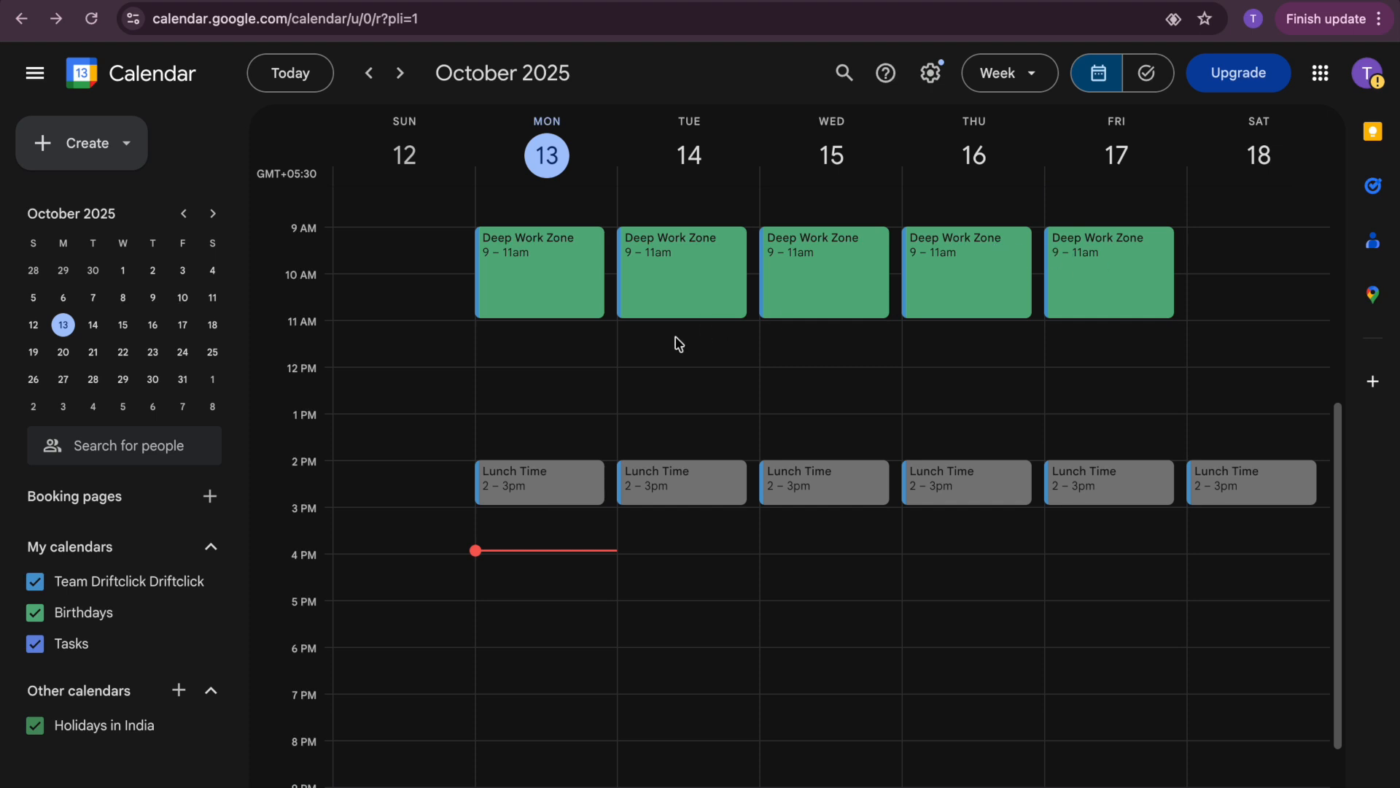
pyautogui.click(537, 382)
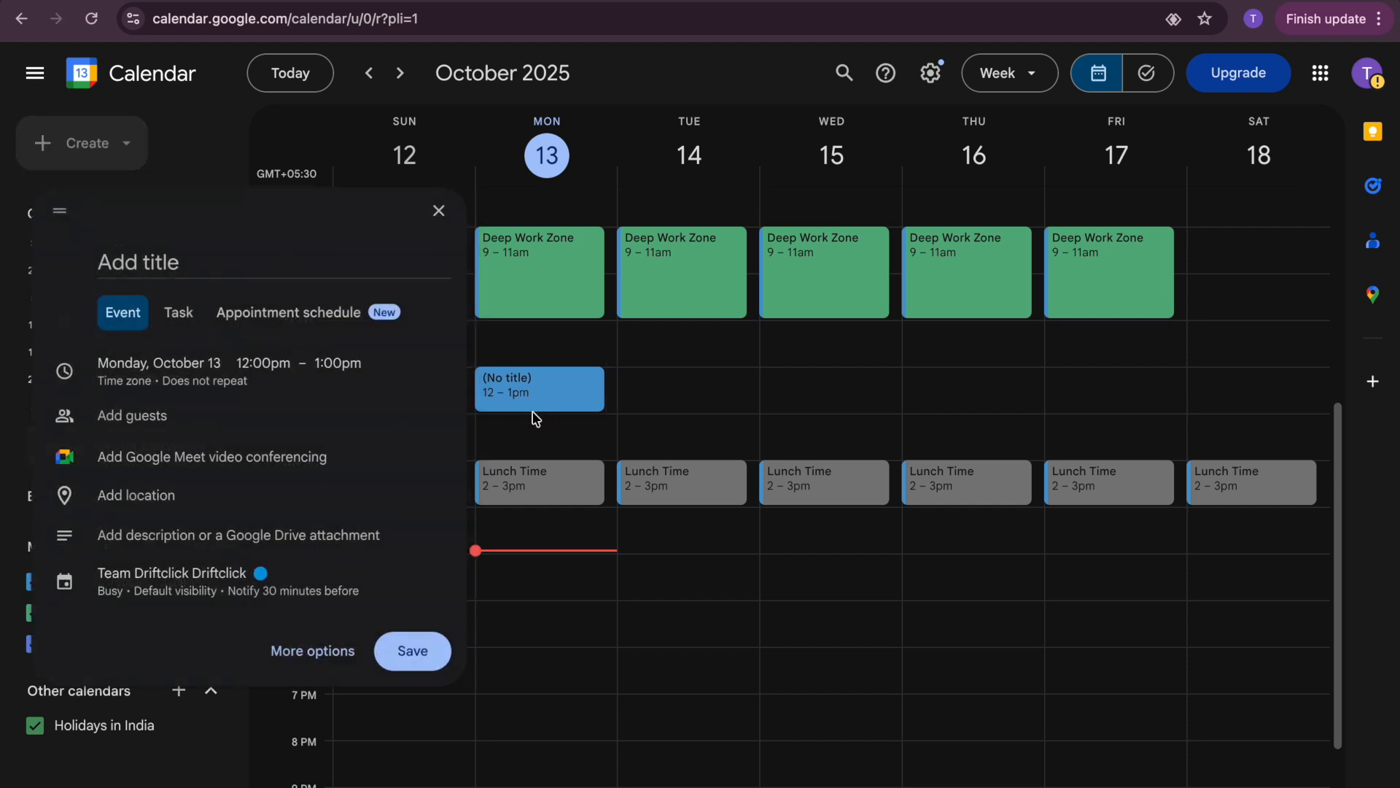
pyautogui.write('Admin Work')
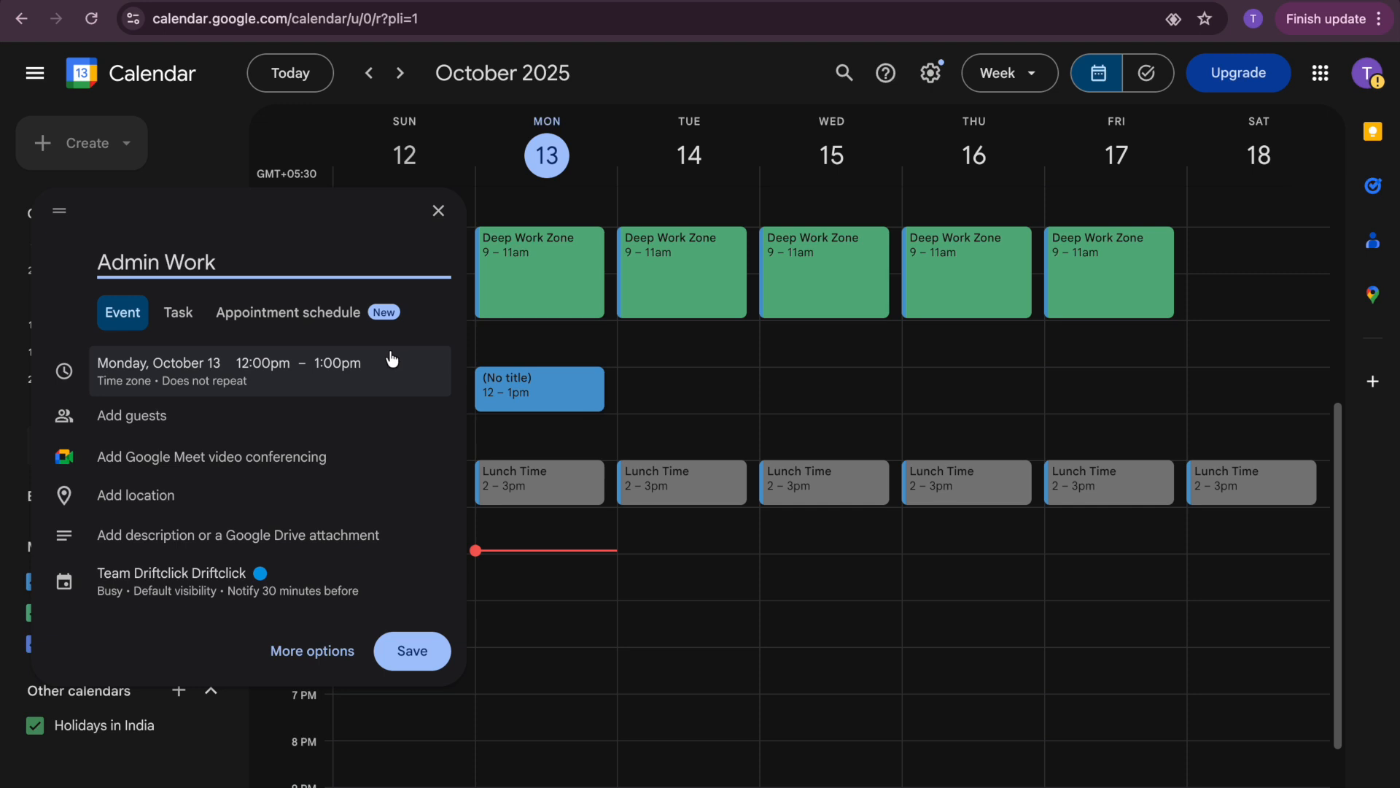
# Make the midday Admin Work event repeat every weekday (Monday to Friday), color it yellow, and save it
pyautogui.click(372, 387)
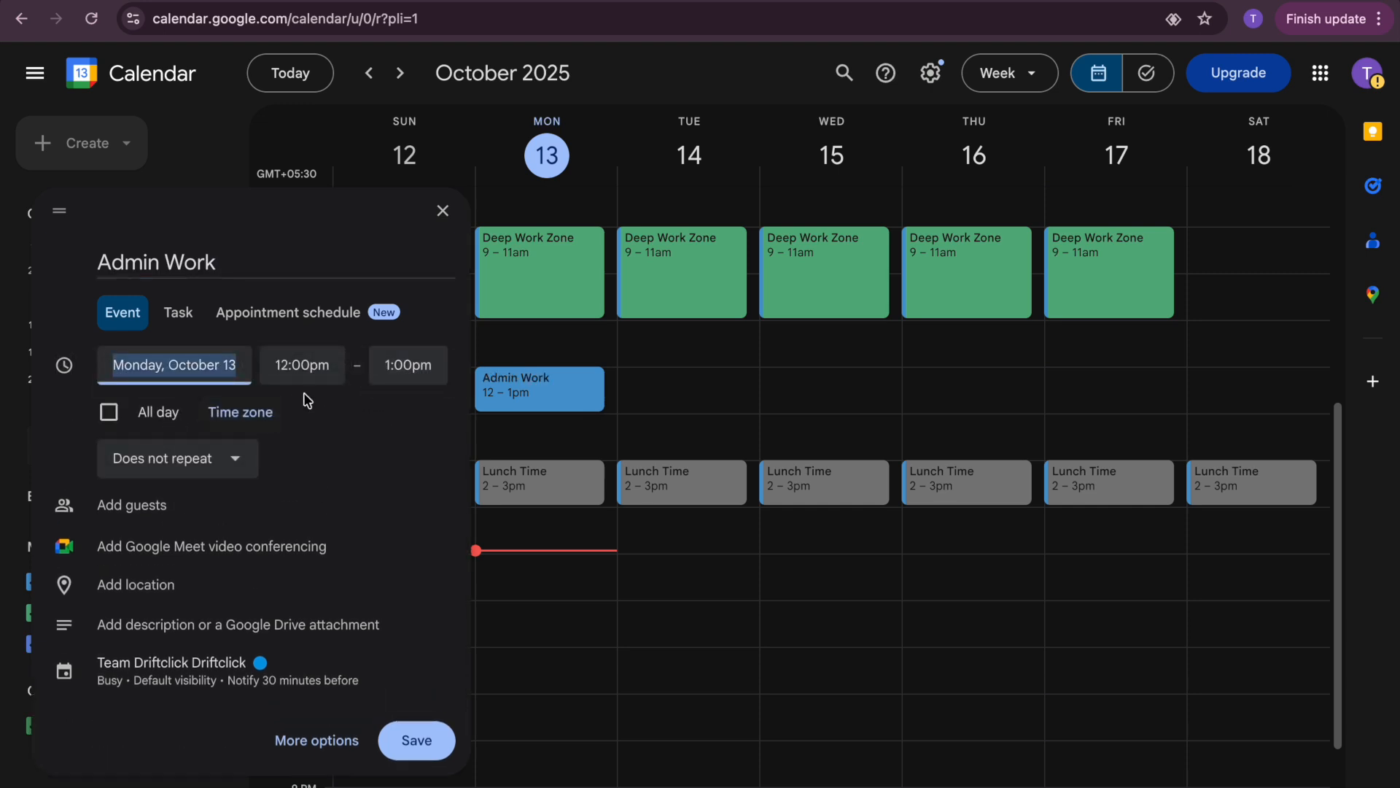
pyautogui.click(234, 457)
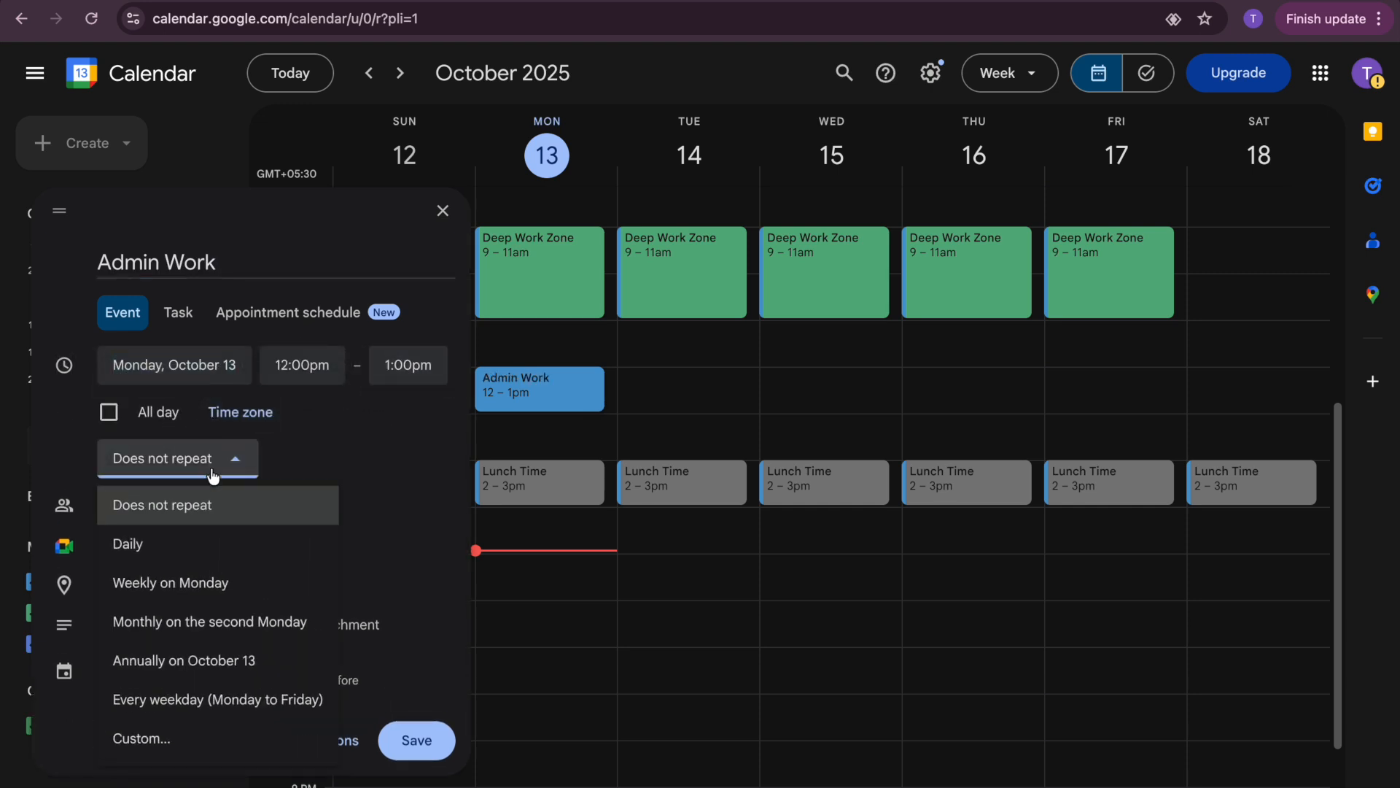
pyautogui.click(190, 698)
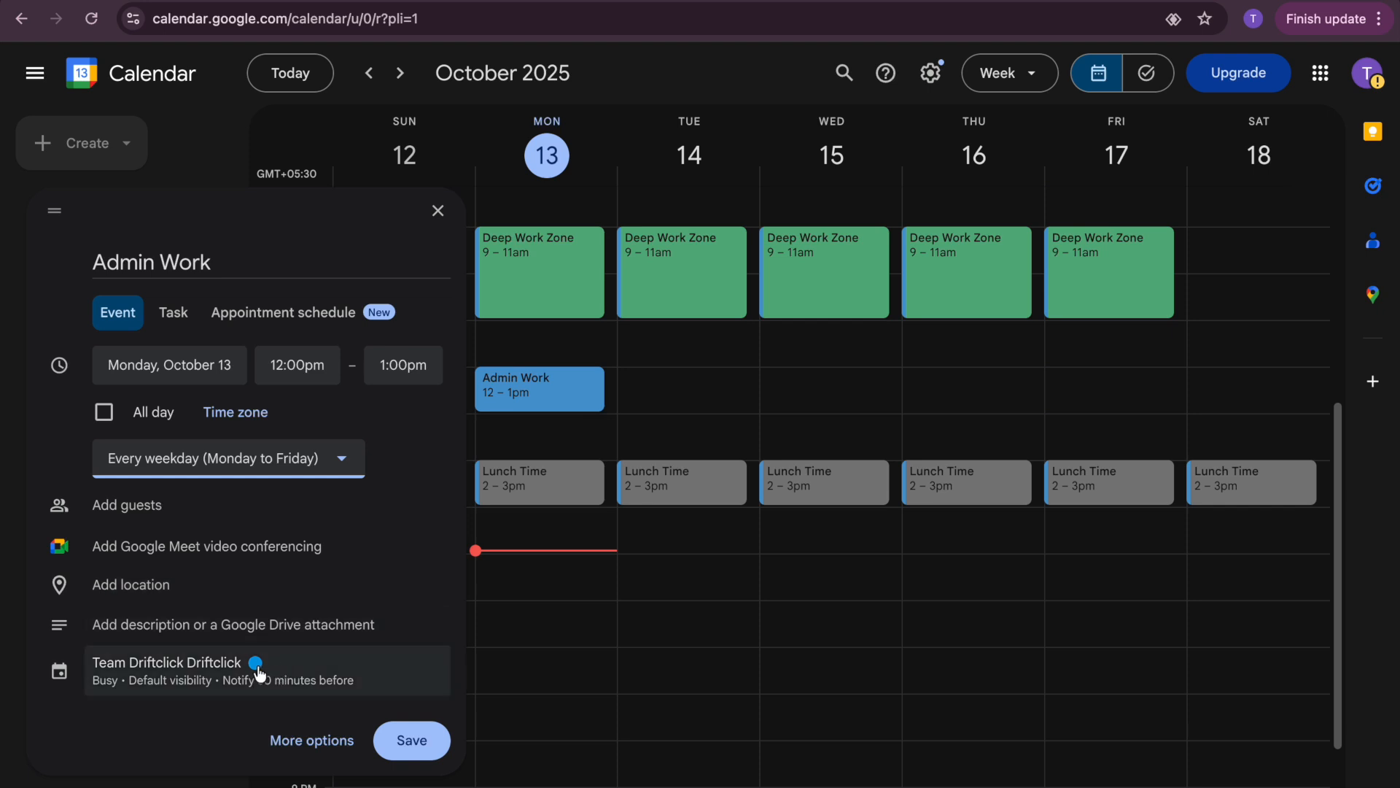
pyautogui.click(258, 672)
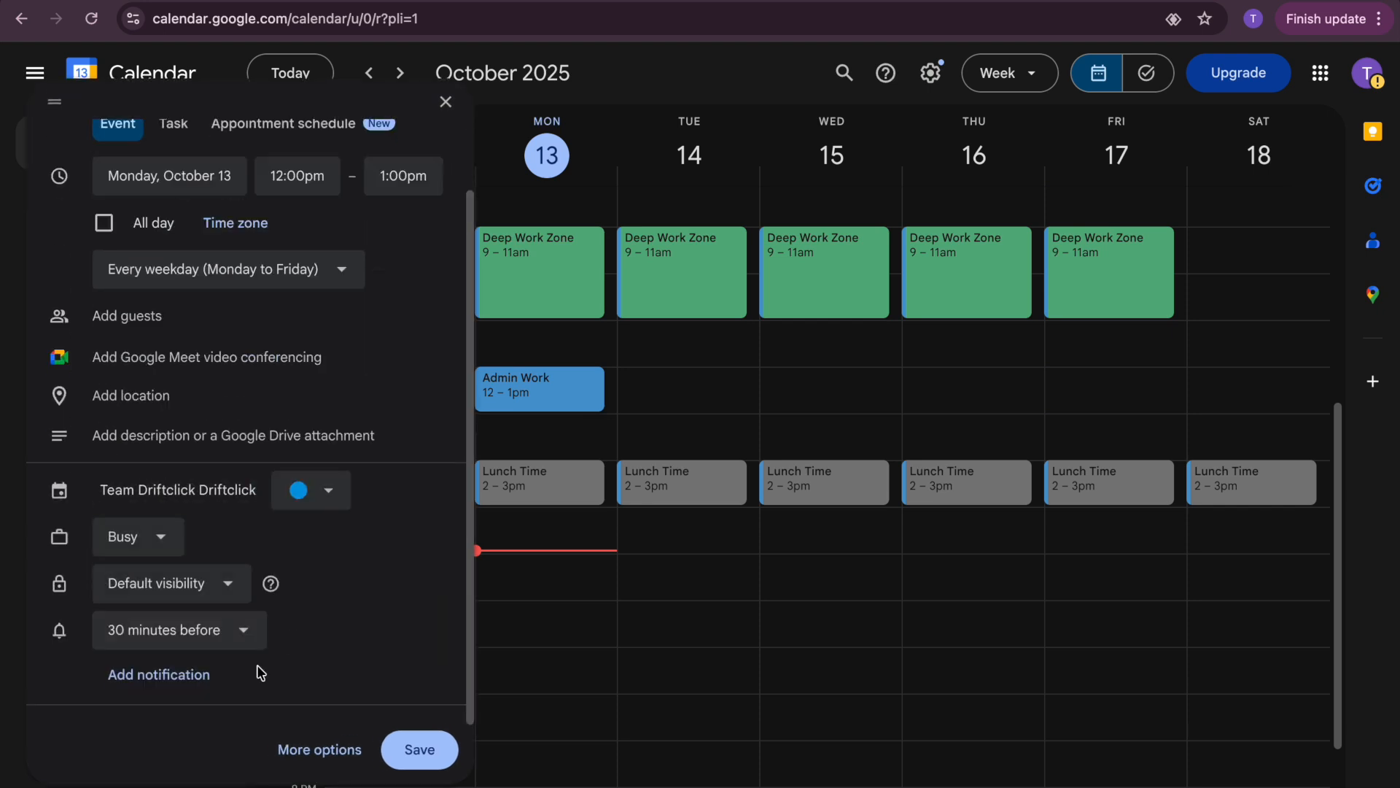
pyautogui.click(321, 491)
pyautogui.click(308, 515)
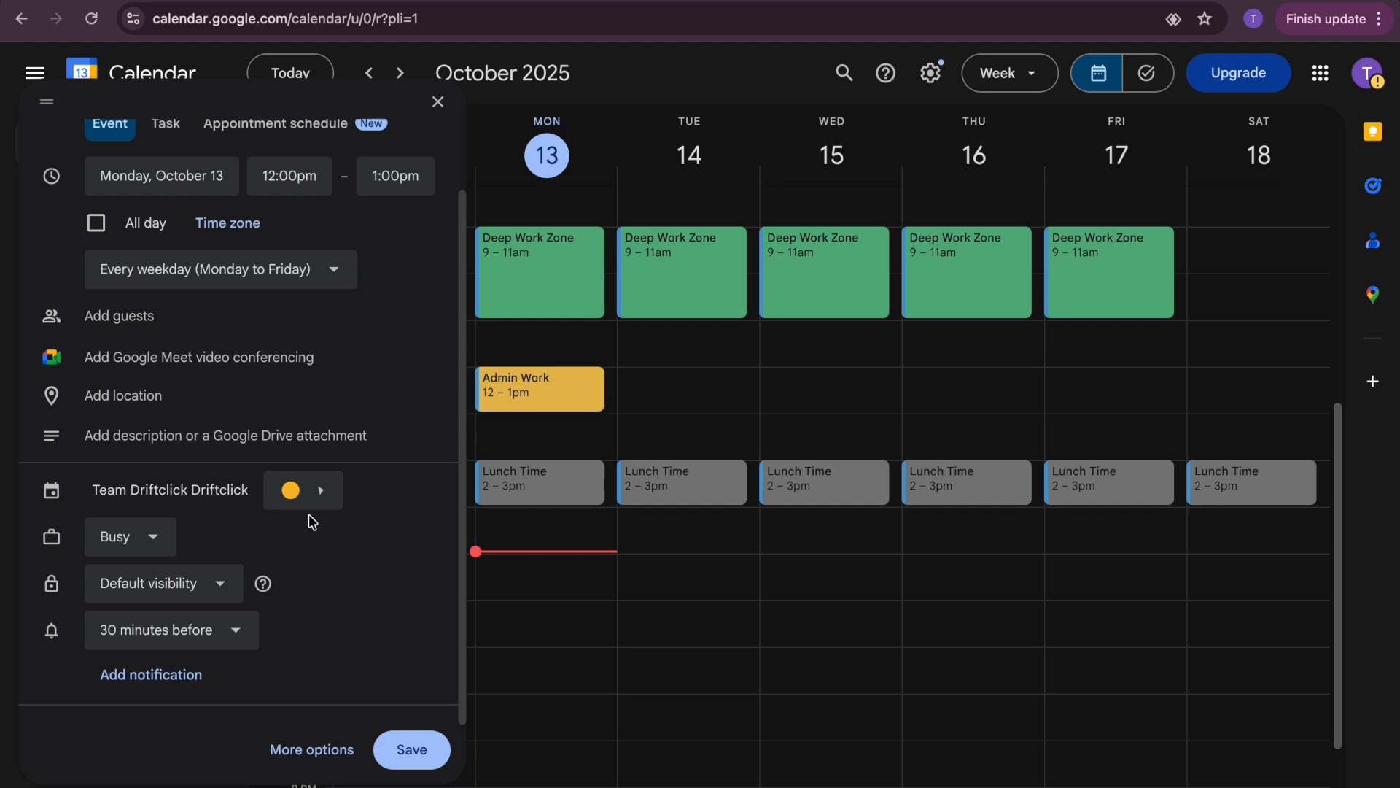
pyautogui.click(409, 751)
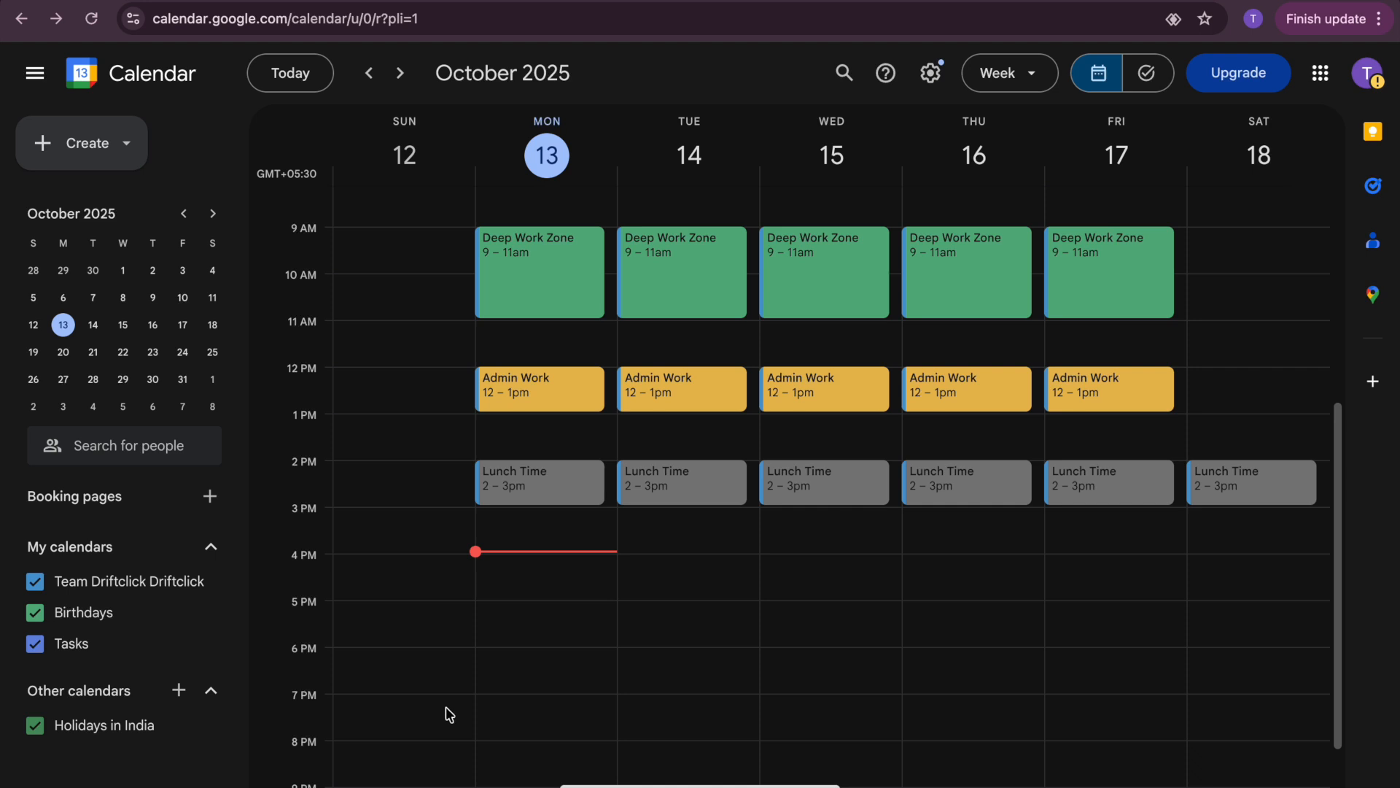
pyautogui.scroll(-1, 448, 714)
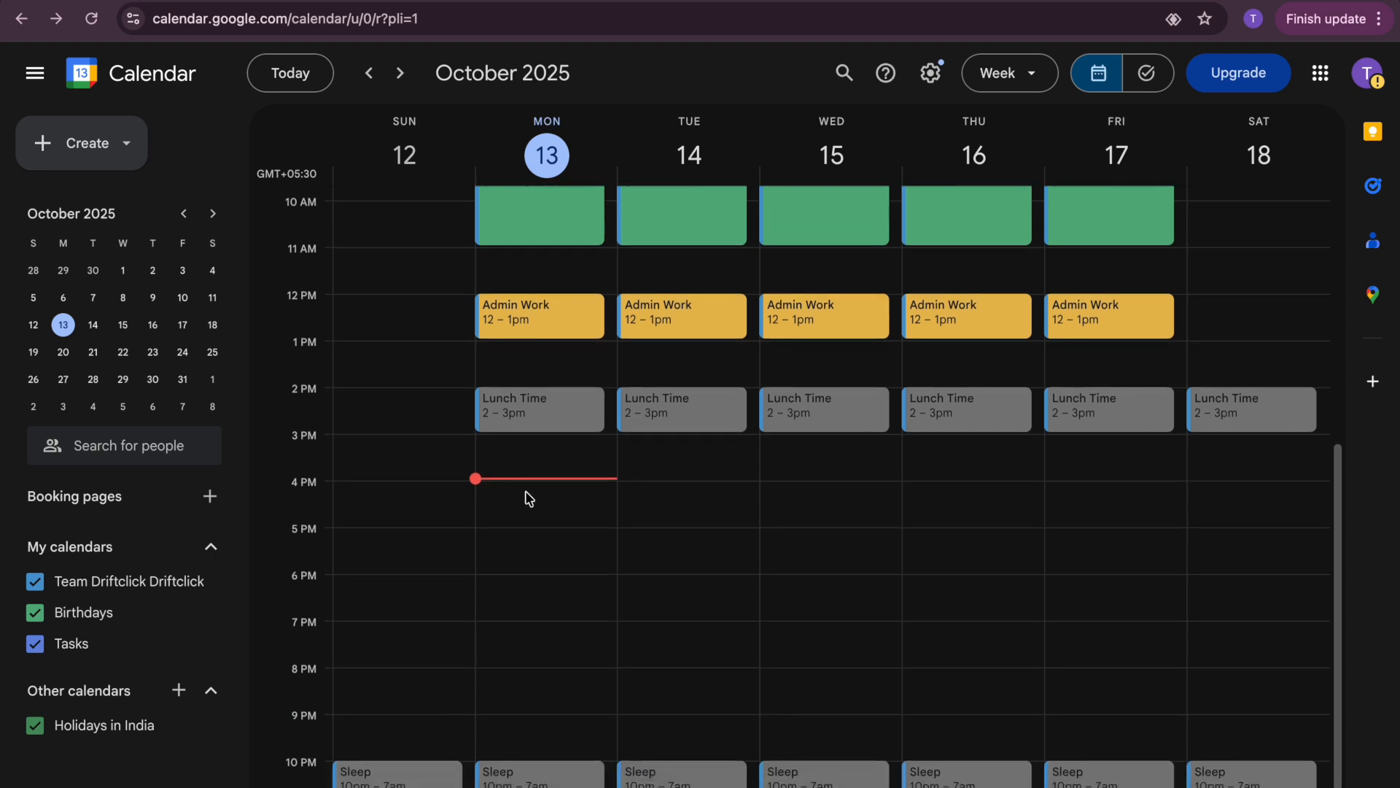
pyautogui.moveTo(518, 535); pyautogui.dragTo(515, 572)
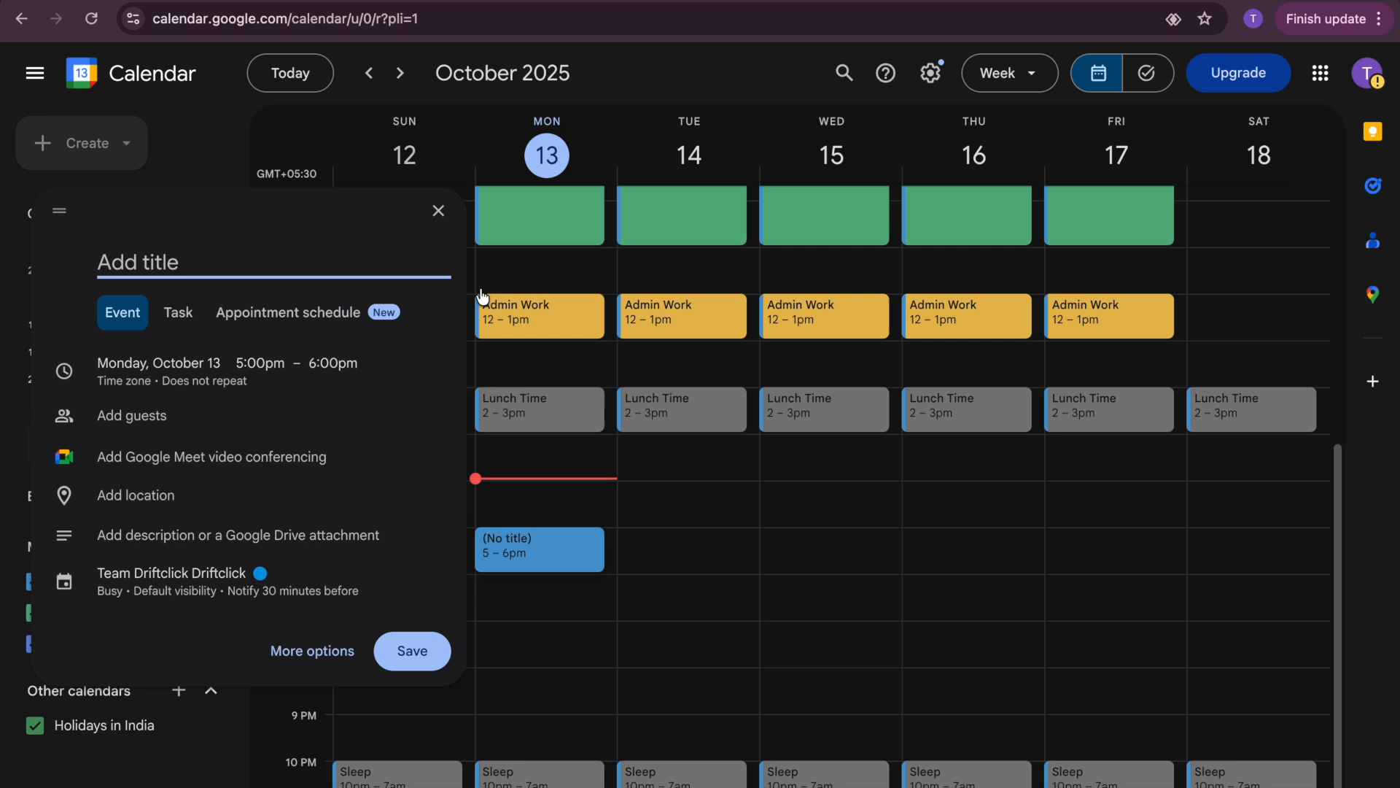
pyautogui.click(436, 206)
pyautogui.click(662, 539)
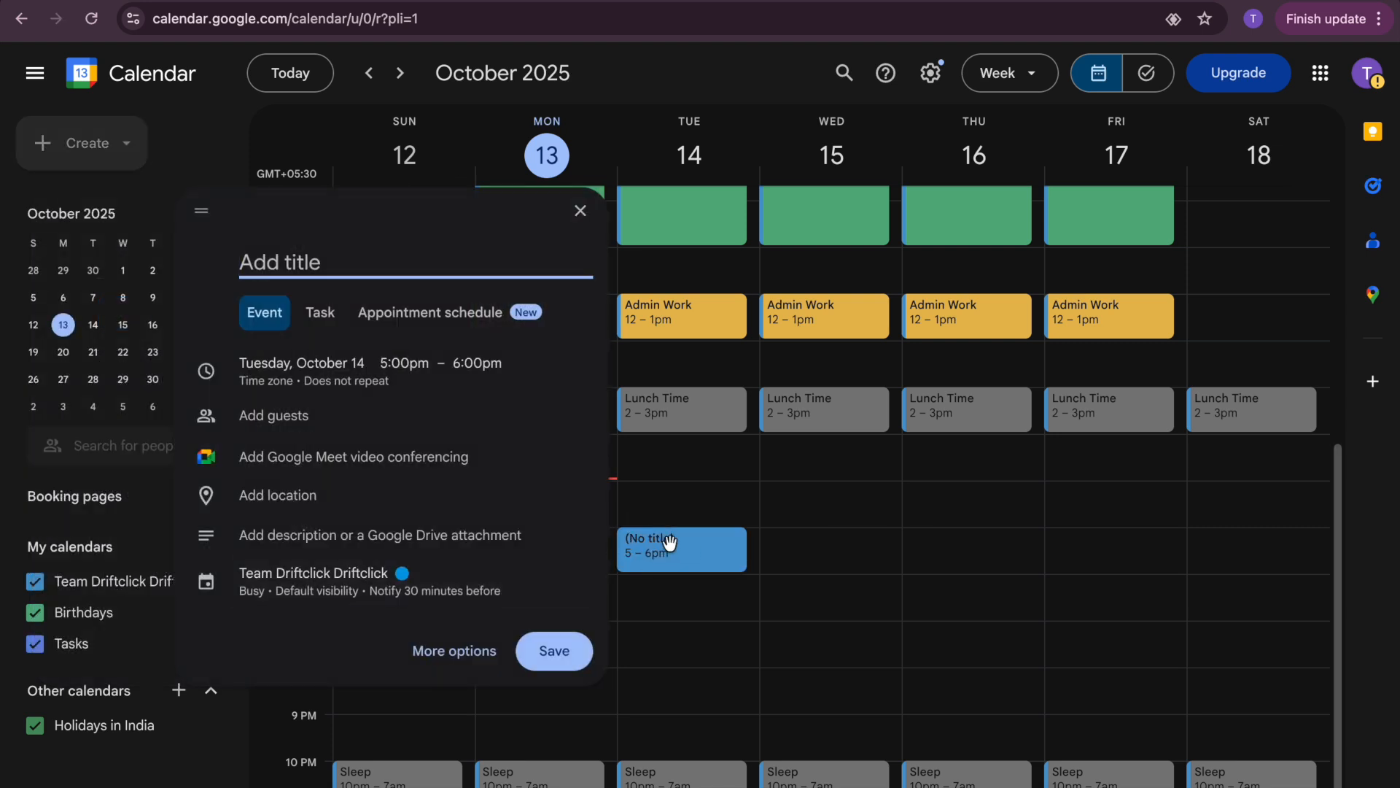
pyautogui.click(580, 210)
# Add a second event titled Admin Work on Monday, October 13 from 5:00pm to 6:00pm
pyautogui.click(532, 538)
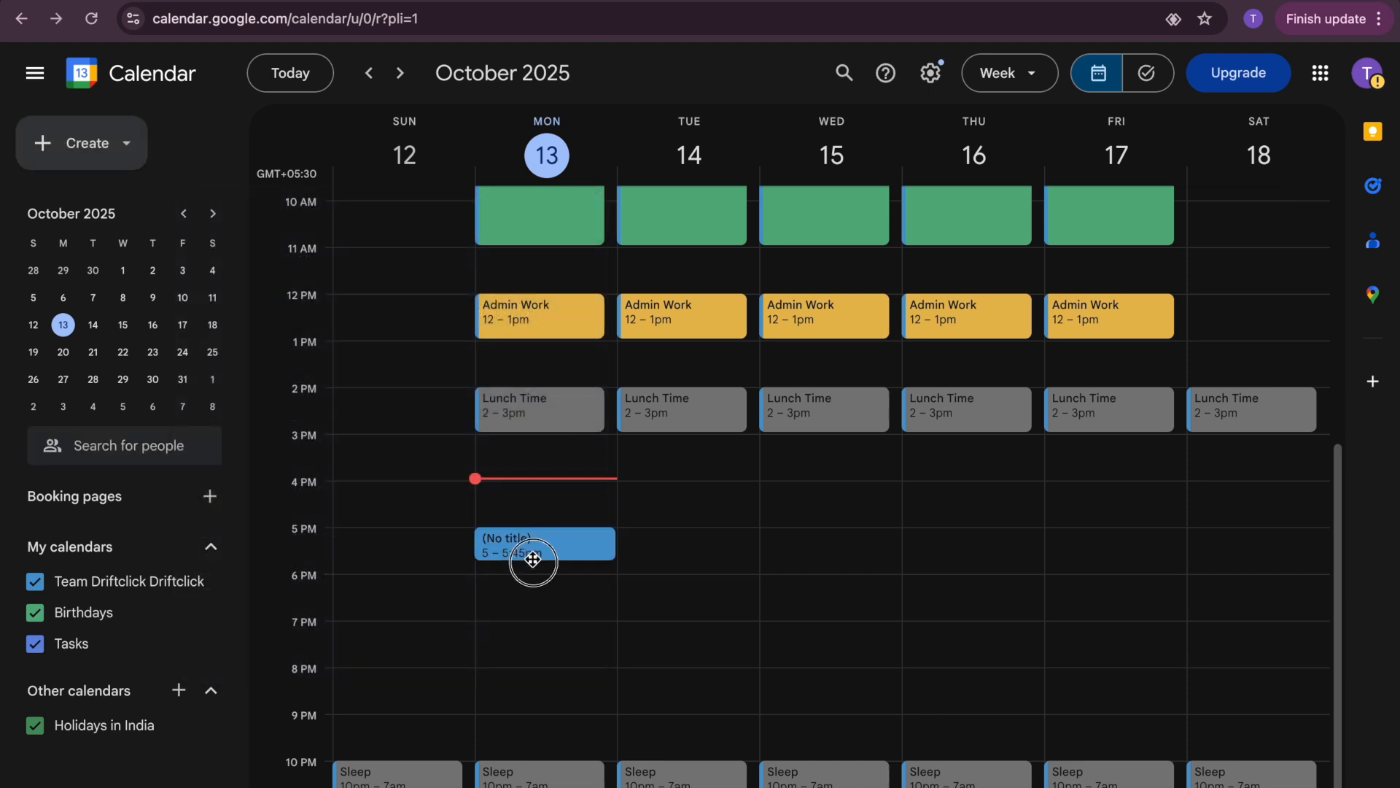
pyautogui.write('Aadmin')
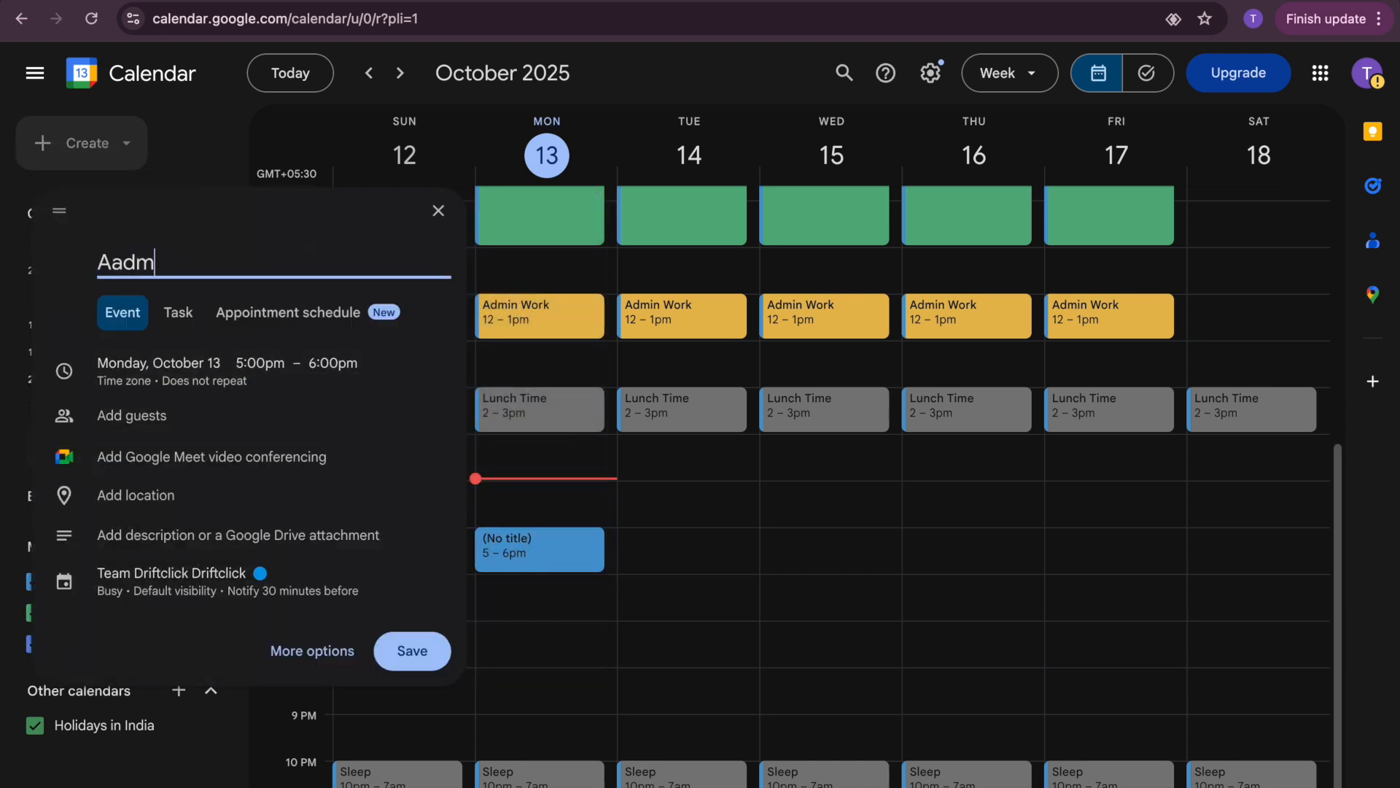
pyautogui.hotkey('ctrl', 'a')
pyautogui.write('ADmin')
pyautogui.press('BackSpace')
pyautogui.press('BackSpace')
pyautogui.press('BackSpace')
pyautogui.press('BackSpace')
pyautogui.write('dmin Work')
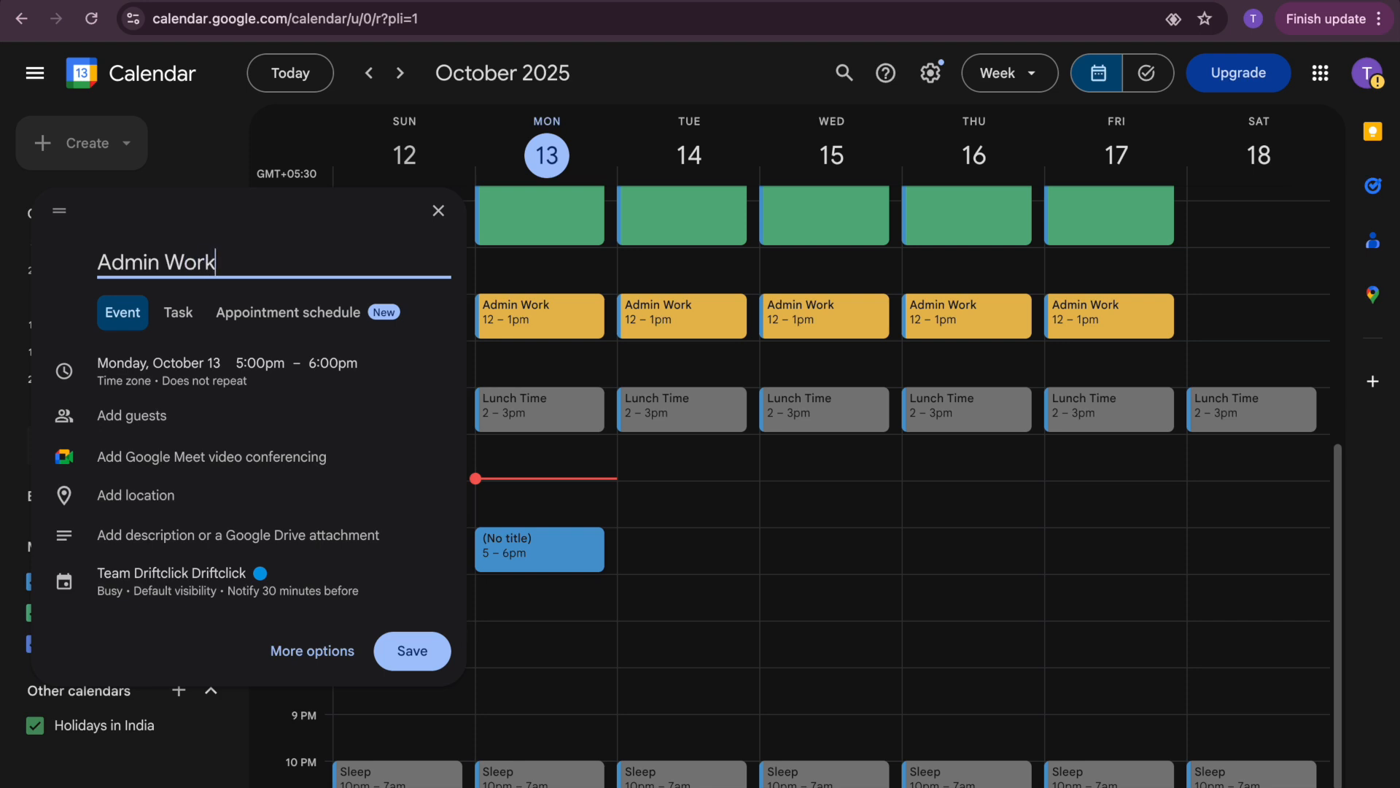
# Make the 5:00pm Admin Work event repeat every weekday (Monday to Friday), color it yellow, and save it
pyautogui.click(317, 391)
pyautogui.click(318, 386)
pyautogui.click(232, 459)
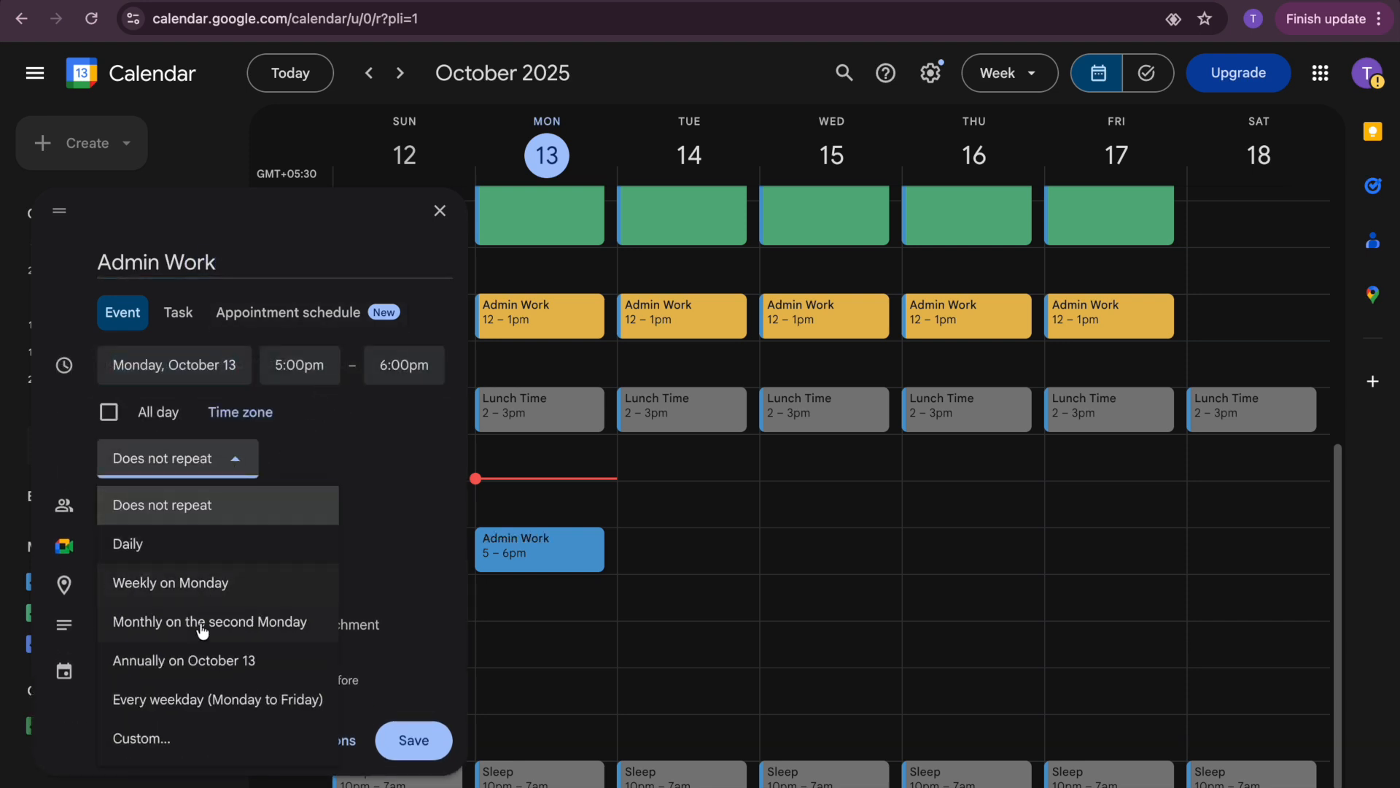
pyautogui.click(208, 700)
pyautogui.scroll(-3, 260, 663)
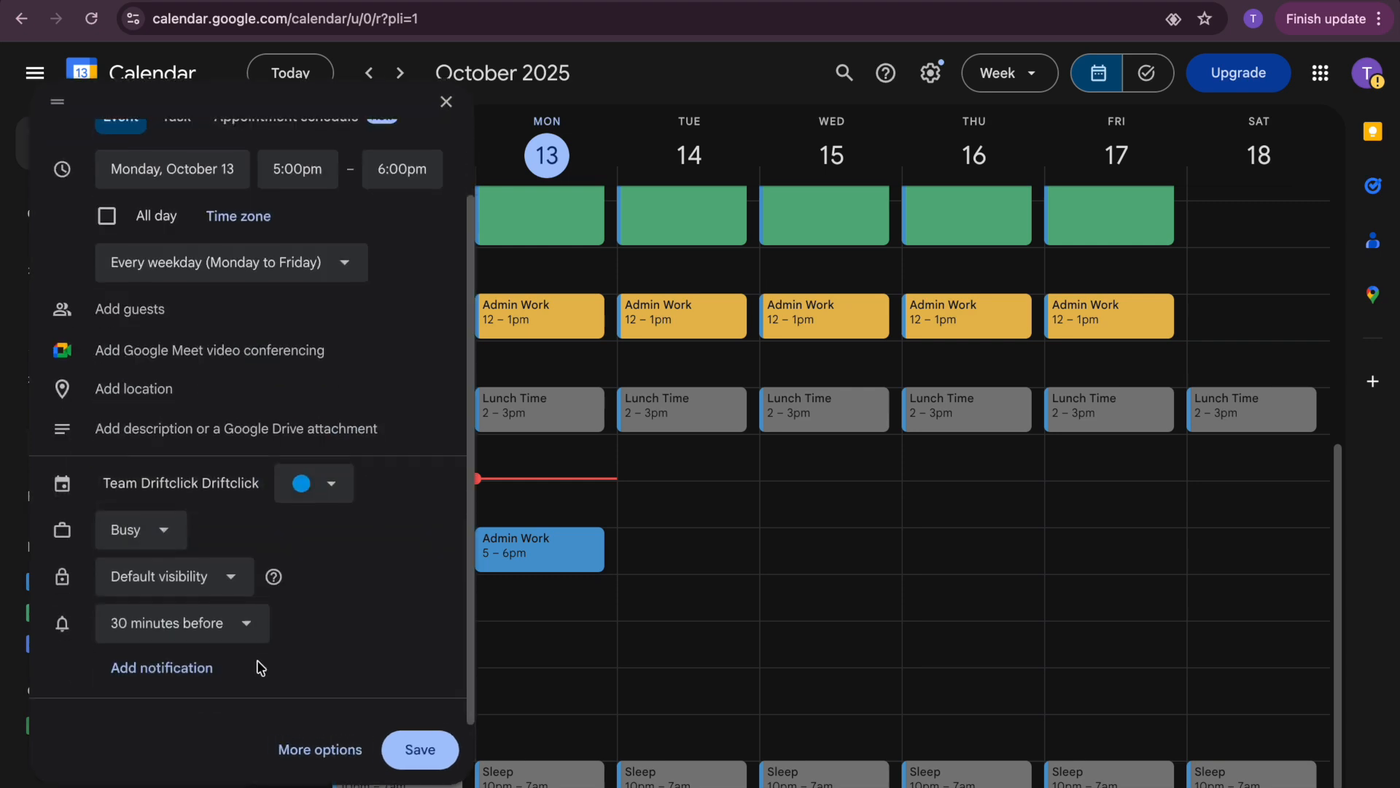
pyautogui.click(328, 510)
pyautogui.click(321, 518)
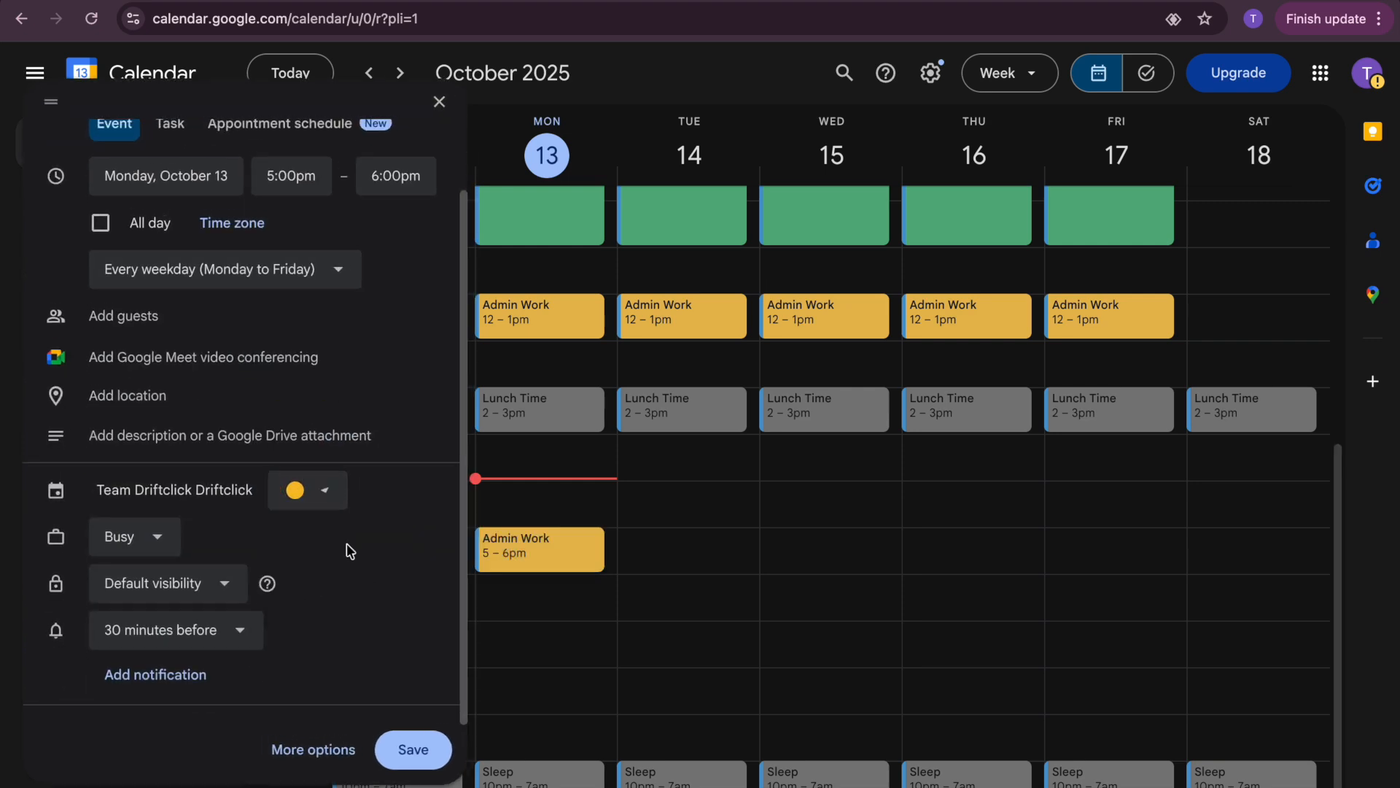
pyautogui.click(412, 750)
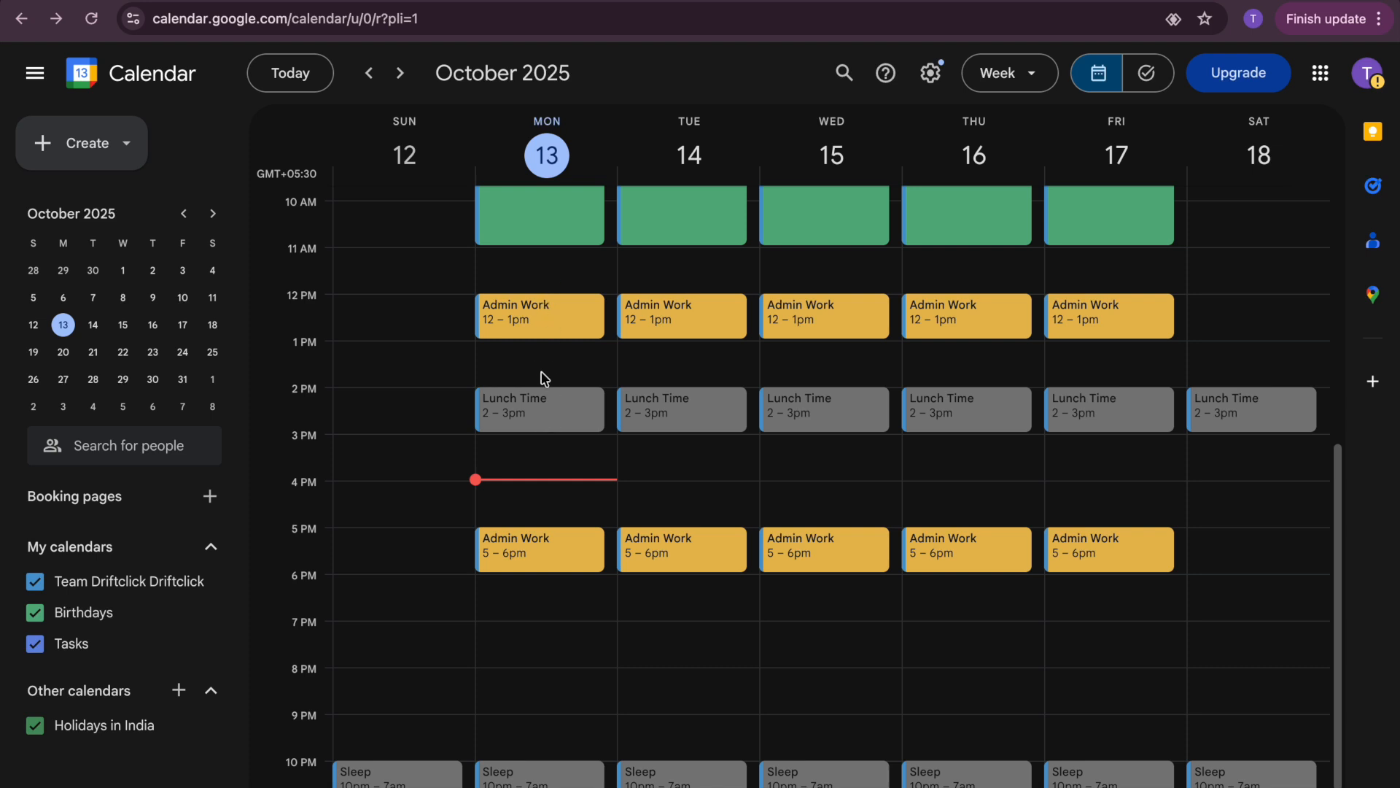
# Draft an event titled Meeting with a client on Monday, October 13 from 4:00pm to 5:00pm
pyautogui.click(512, 274)
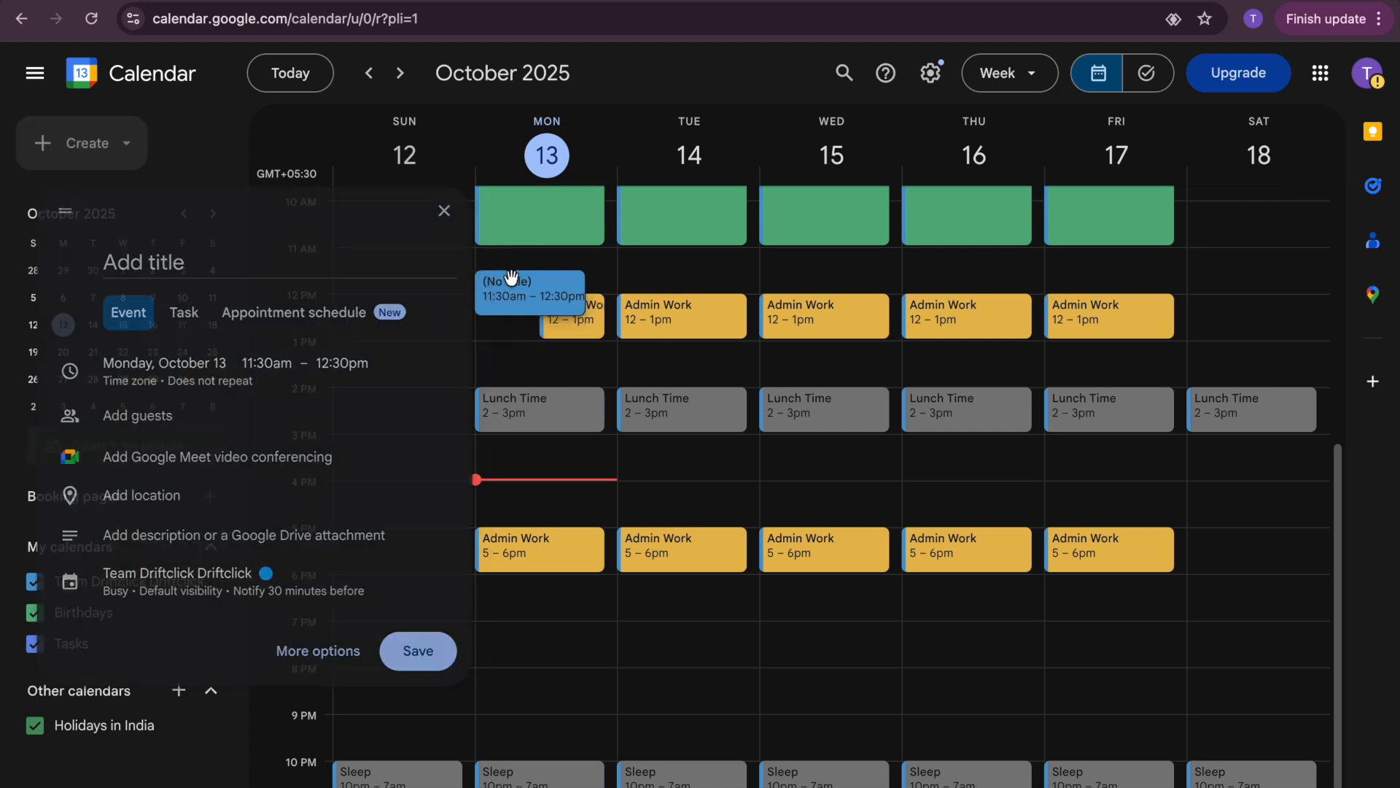
pyautogui.click(438, 211)
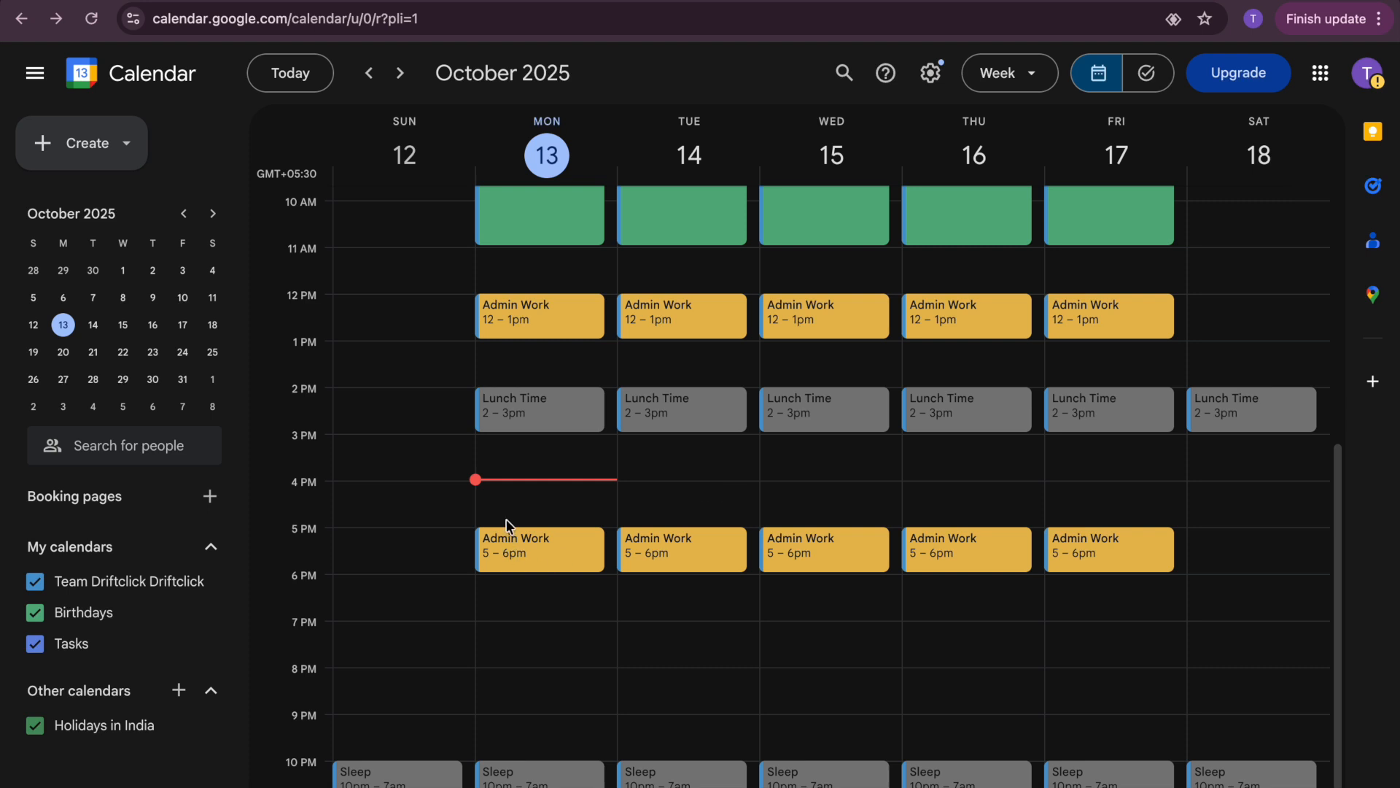
pyautogui.click(512, 494)
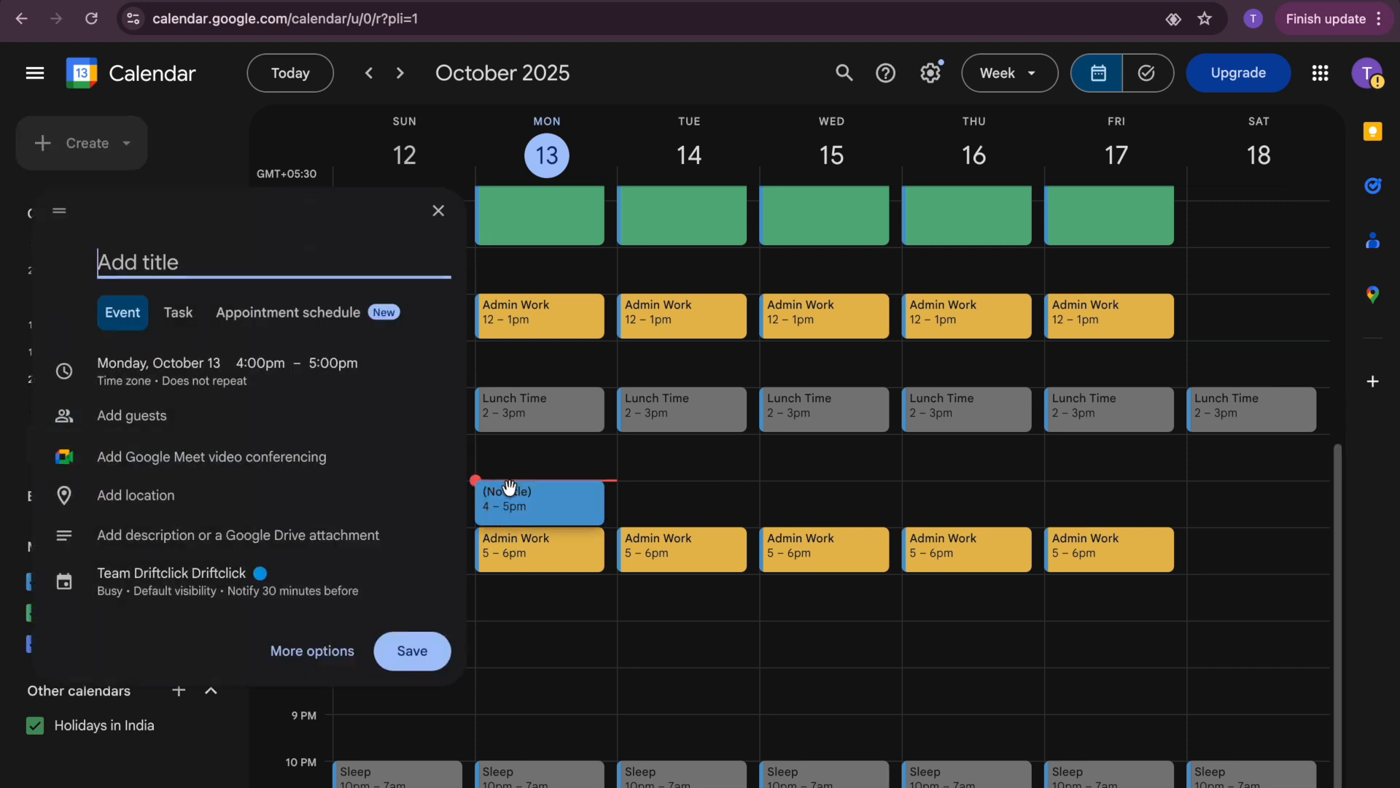
pyautogui.write('Meet')
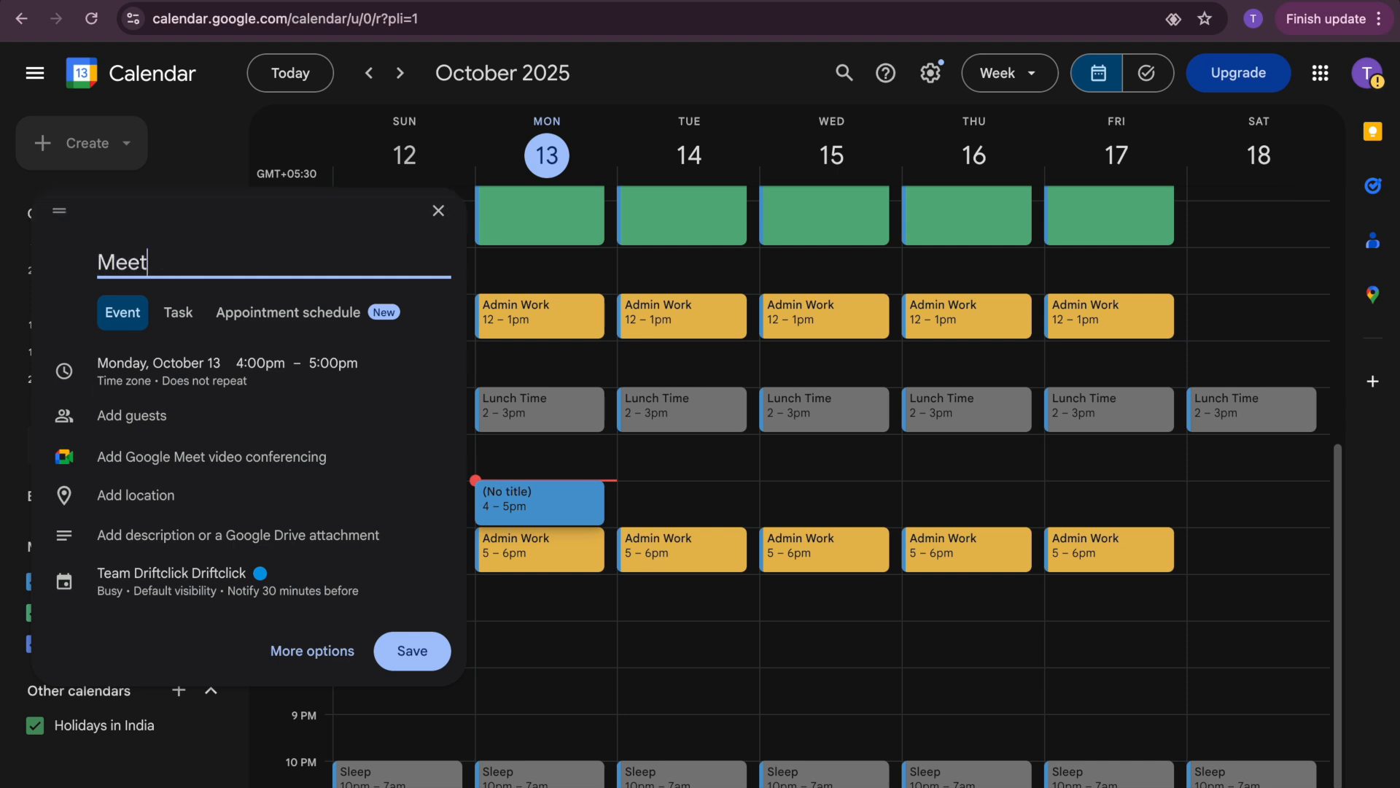
pyautogui.write('ing with a client')
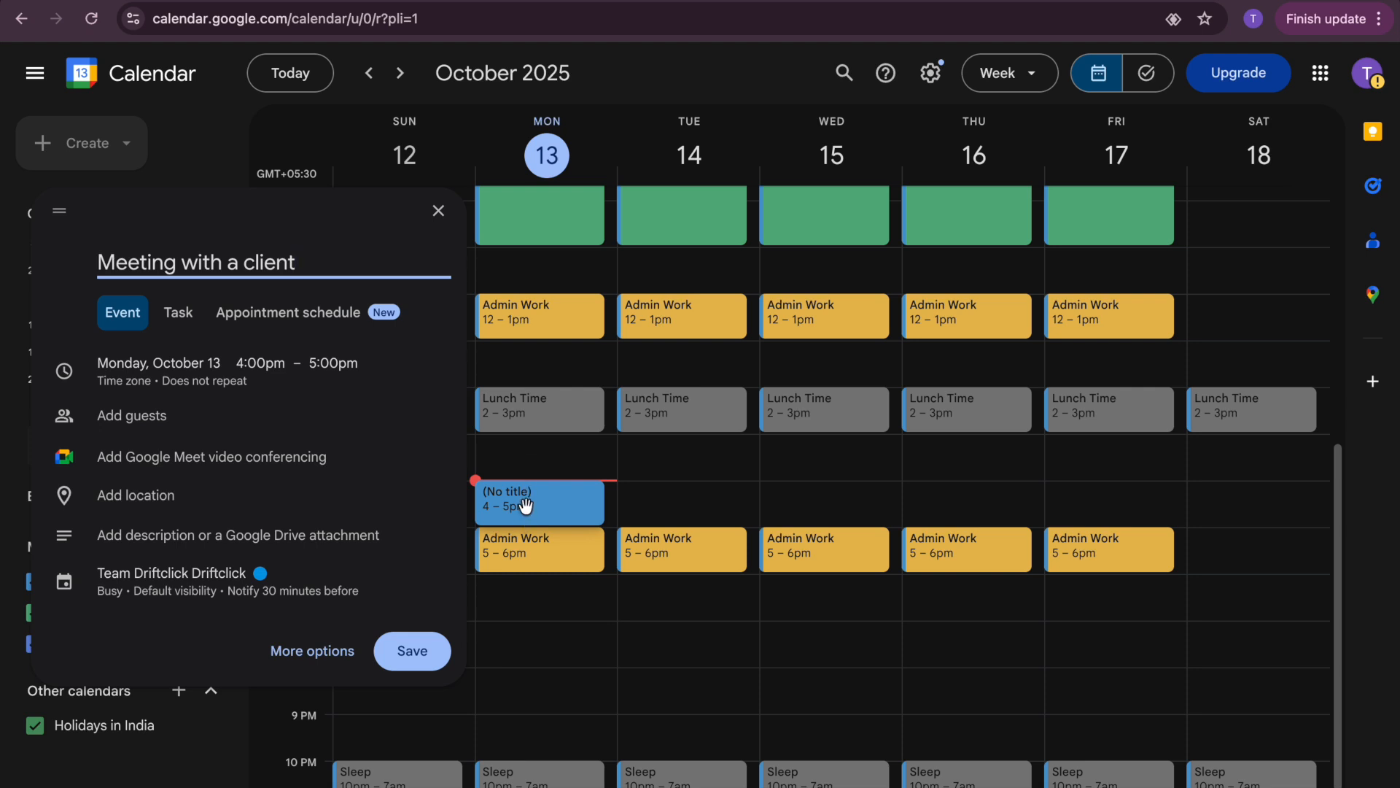
pyautogui.moveTo(503, 558)
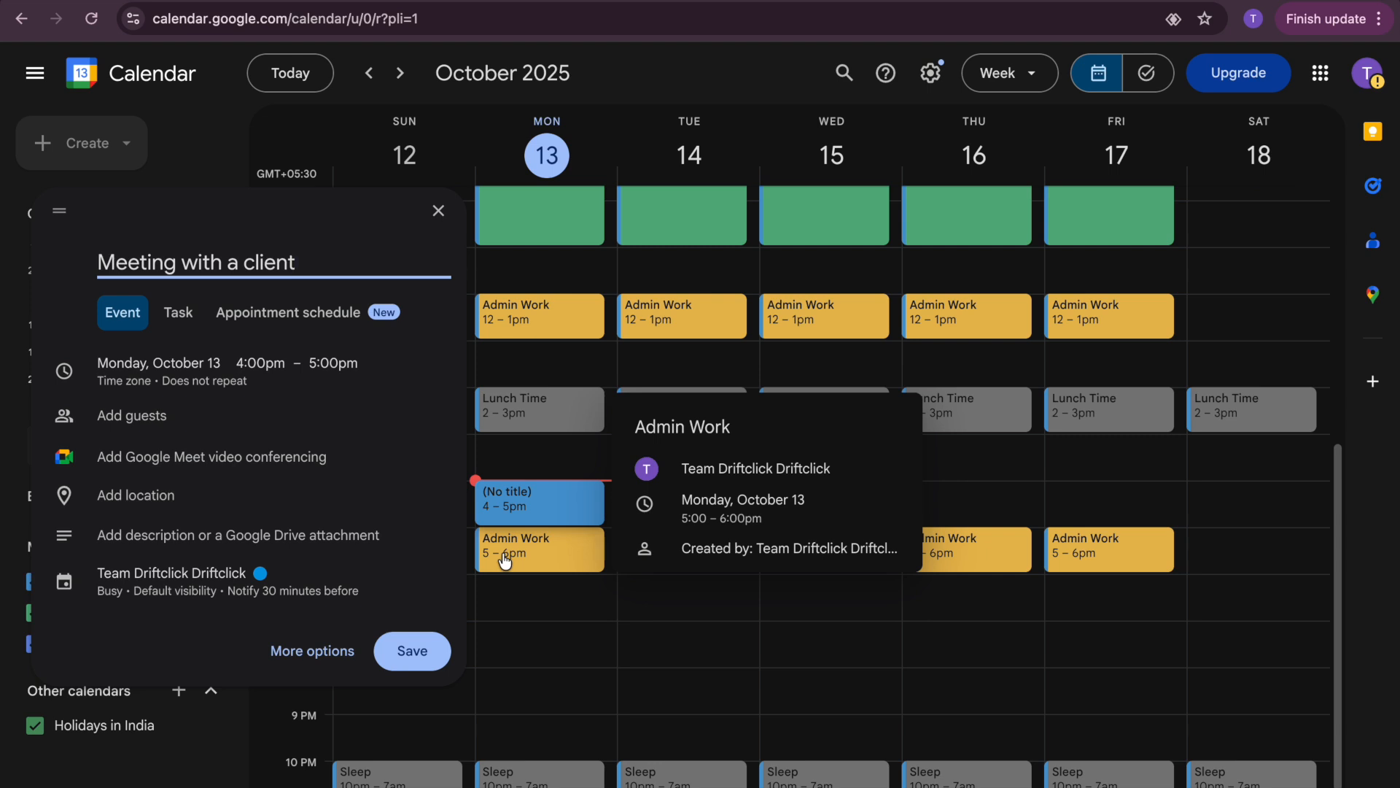
# Set the client meeting draft to end at 4:45pm, and discard the unsaved event
pyautogui.click(382, 395)
pyautogui.click(375, 373)
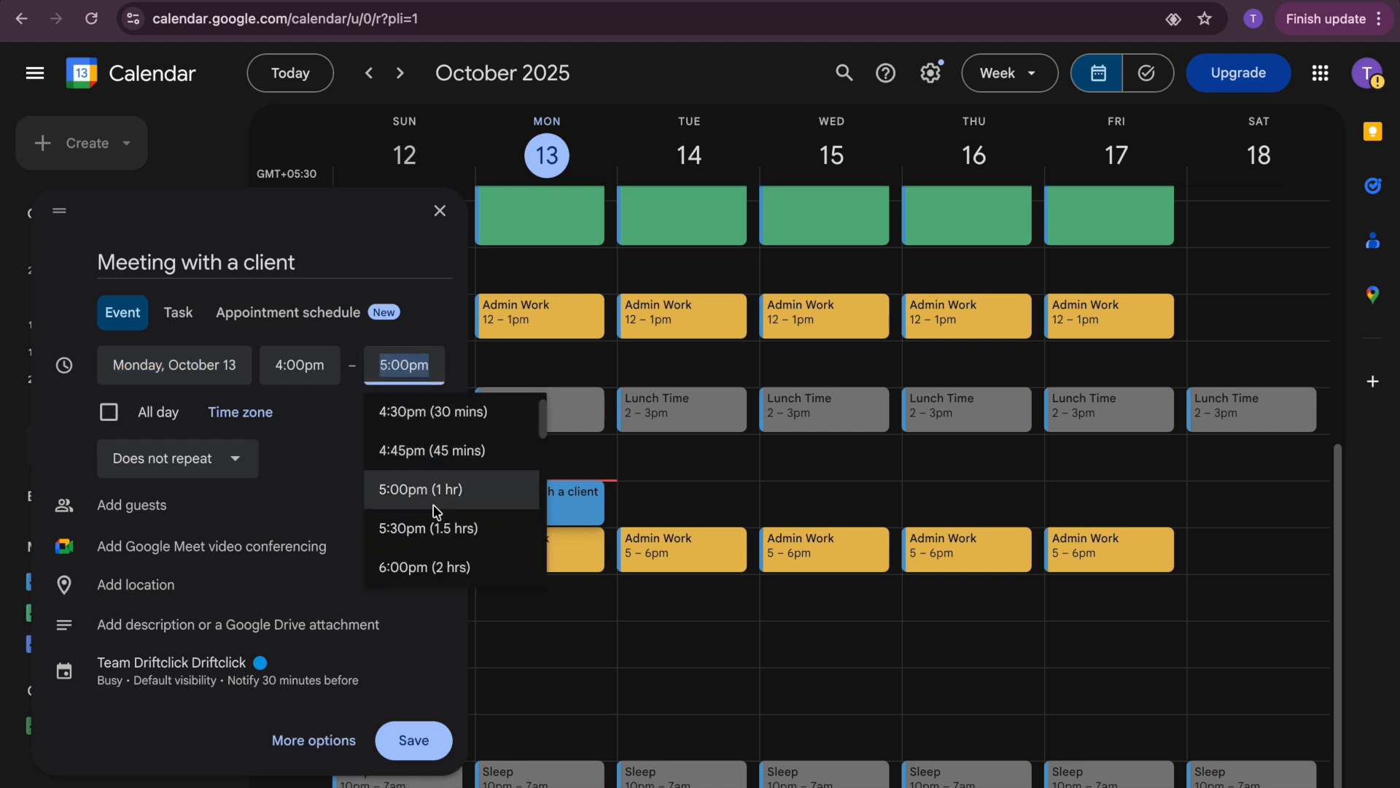
pyautogui.click(440, 458)
pyautogui.moveTo(520, 519)
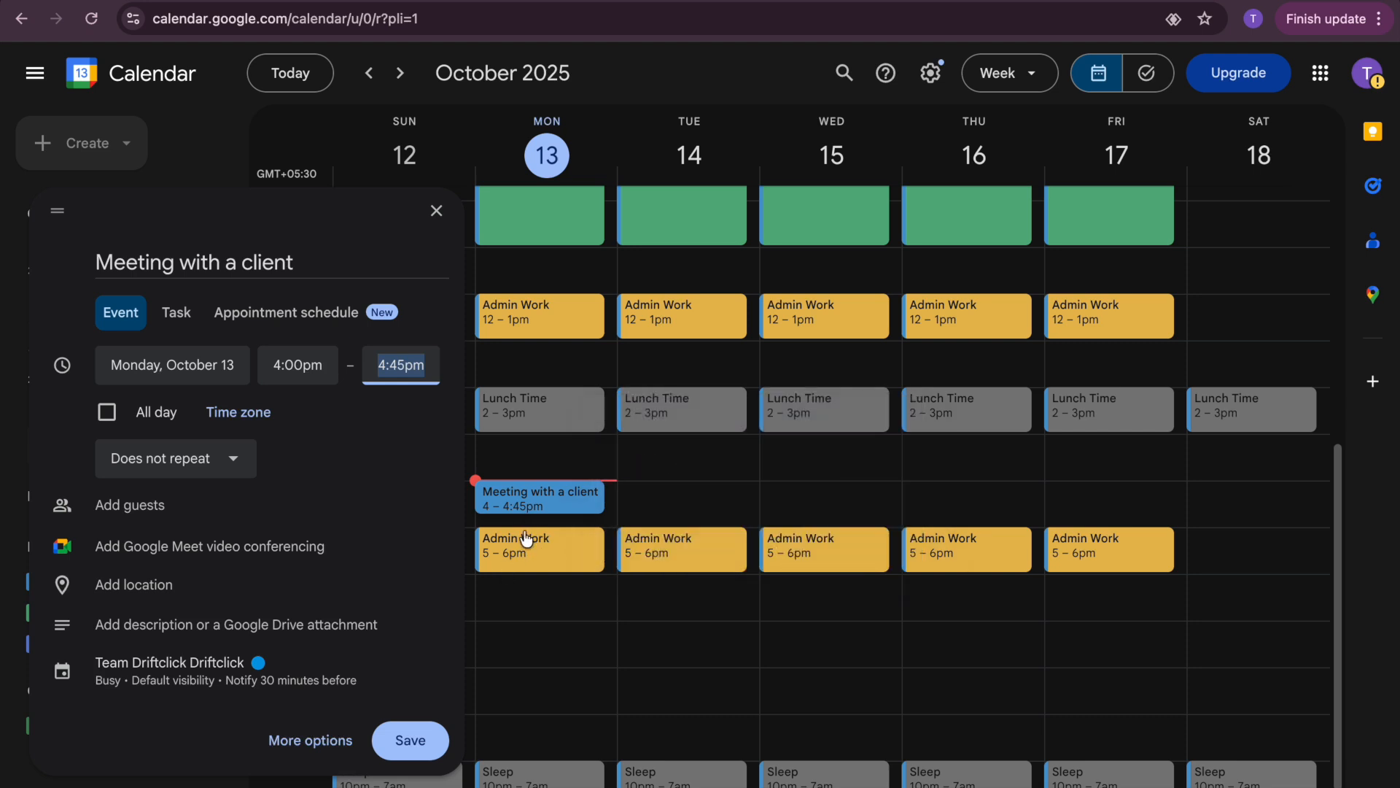
pyautogui.click(436, 211)
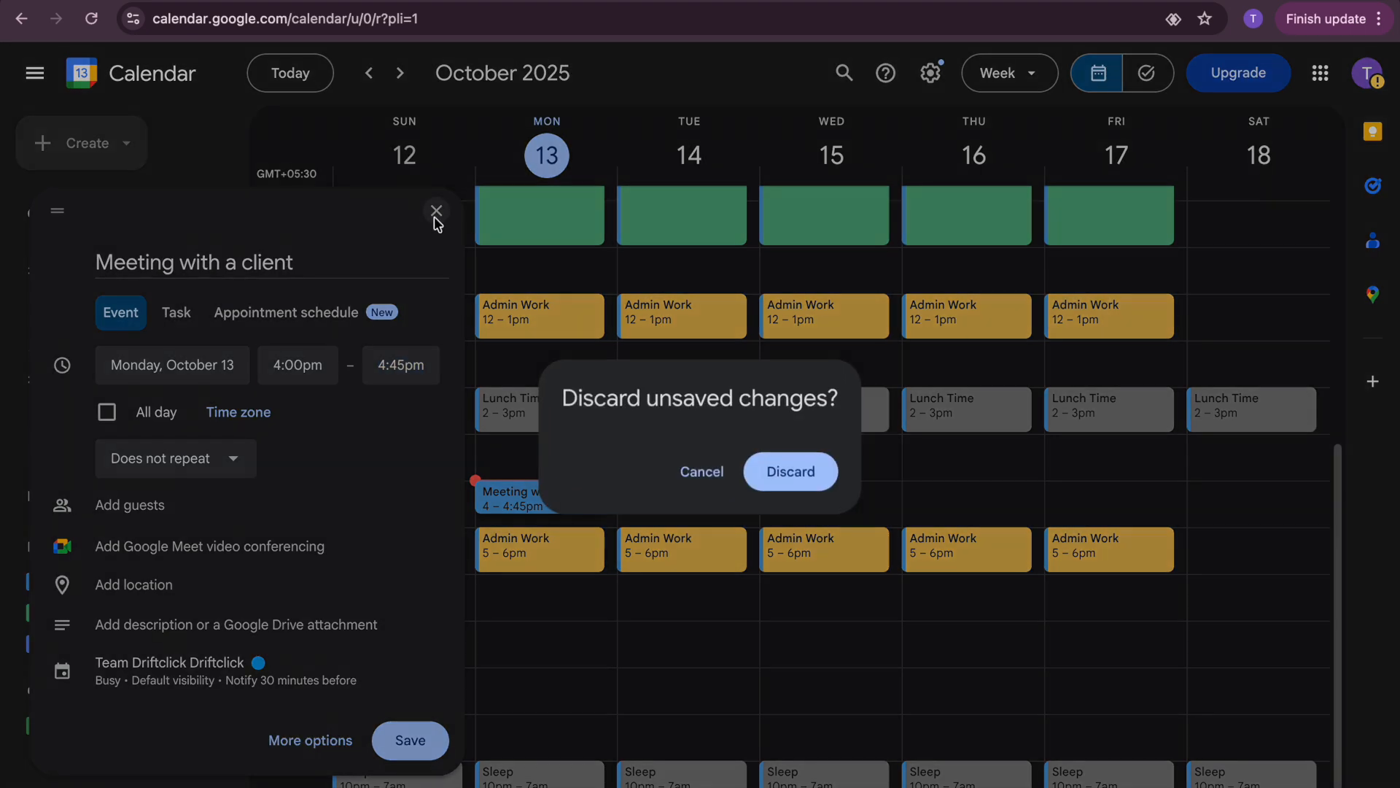
pyautogui.click(826, 463)
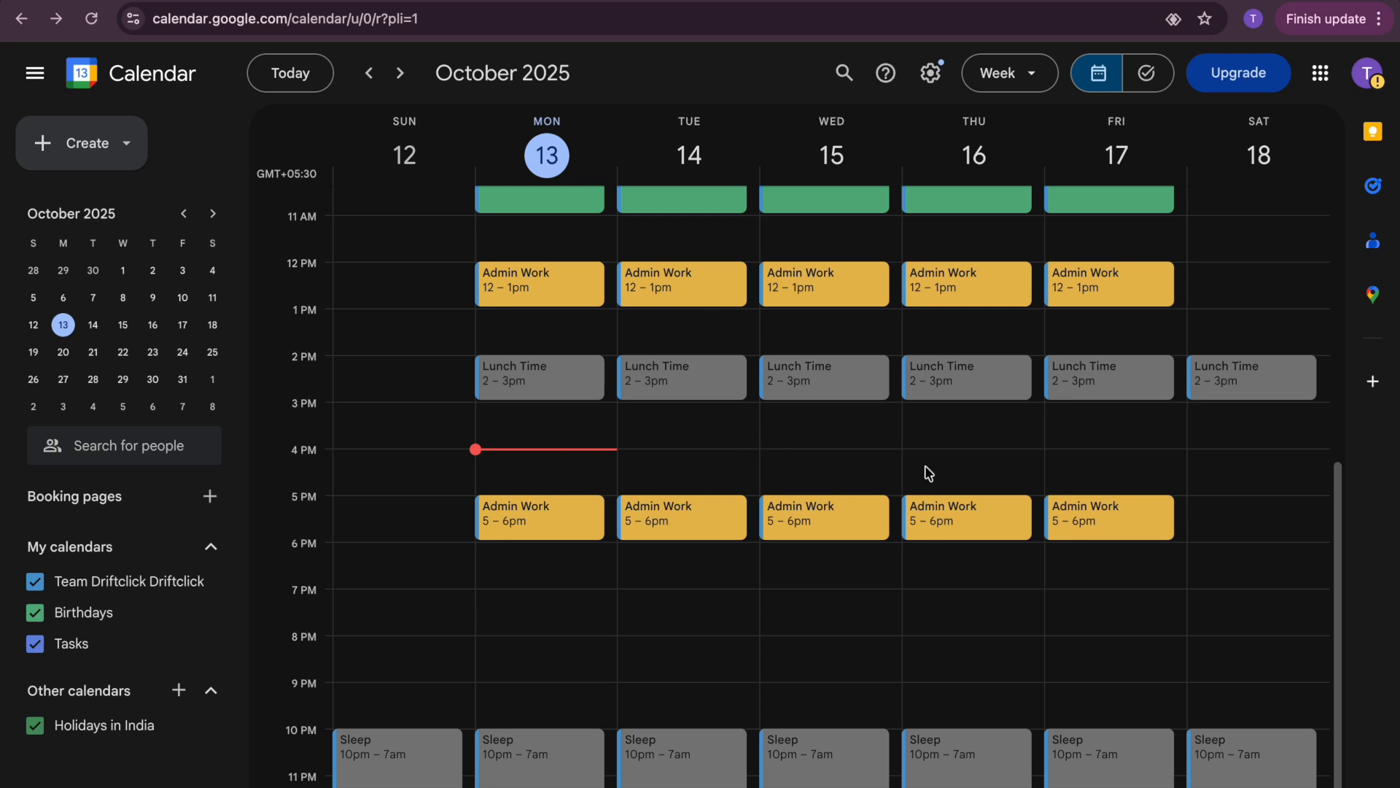
# Switch the calendar to Month view and review the recurring blocks across October and November 2025
pyautogui.click(1028, 85)
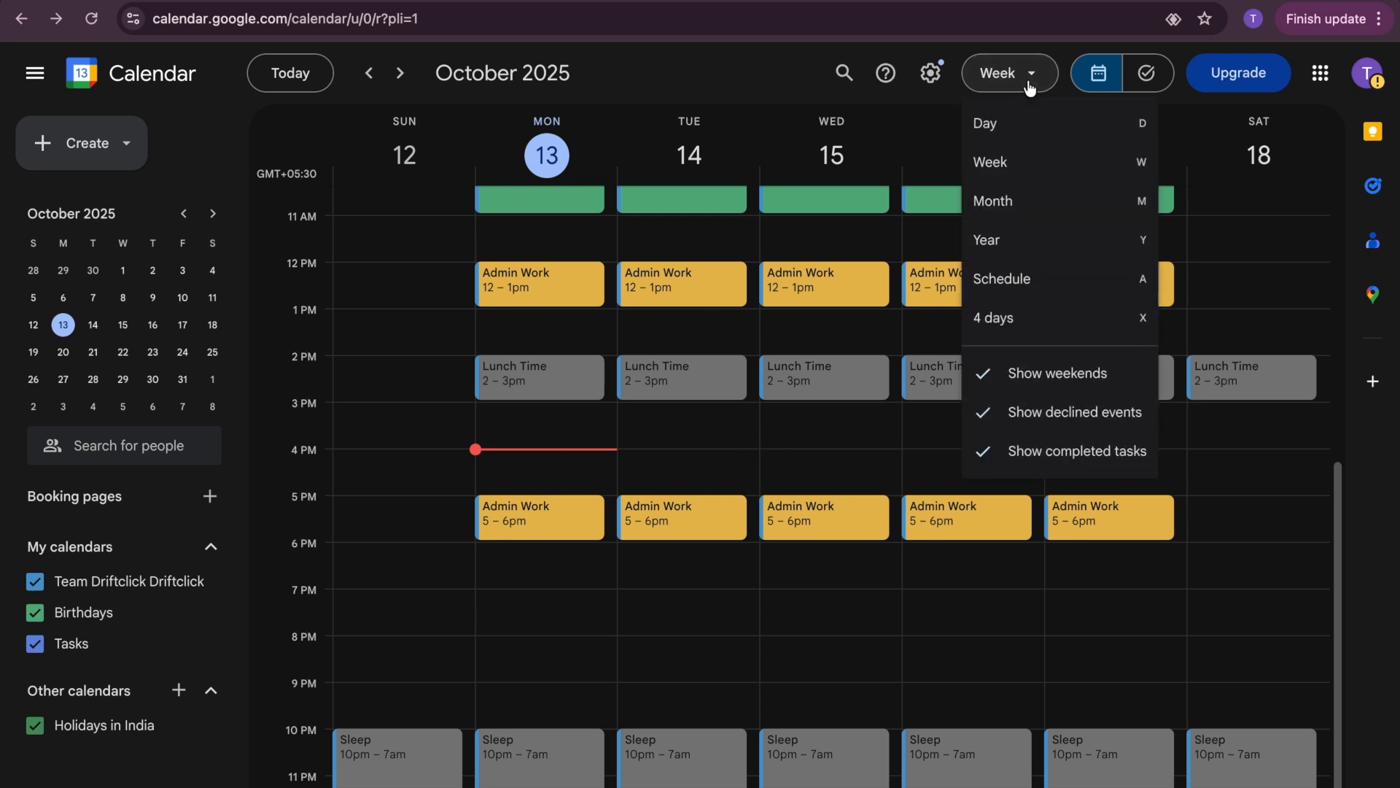
pyautogui.click(1019, 208)
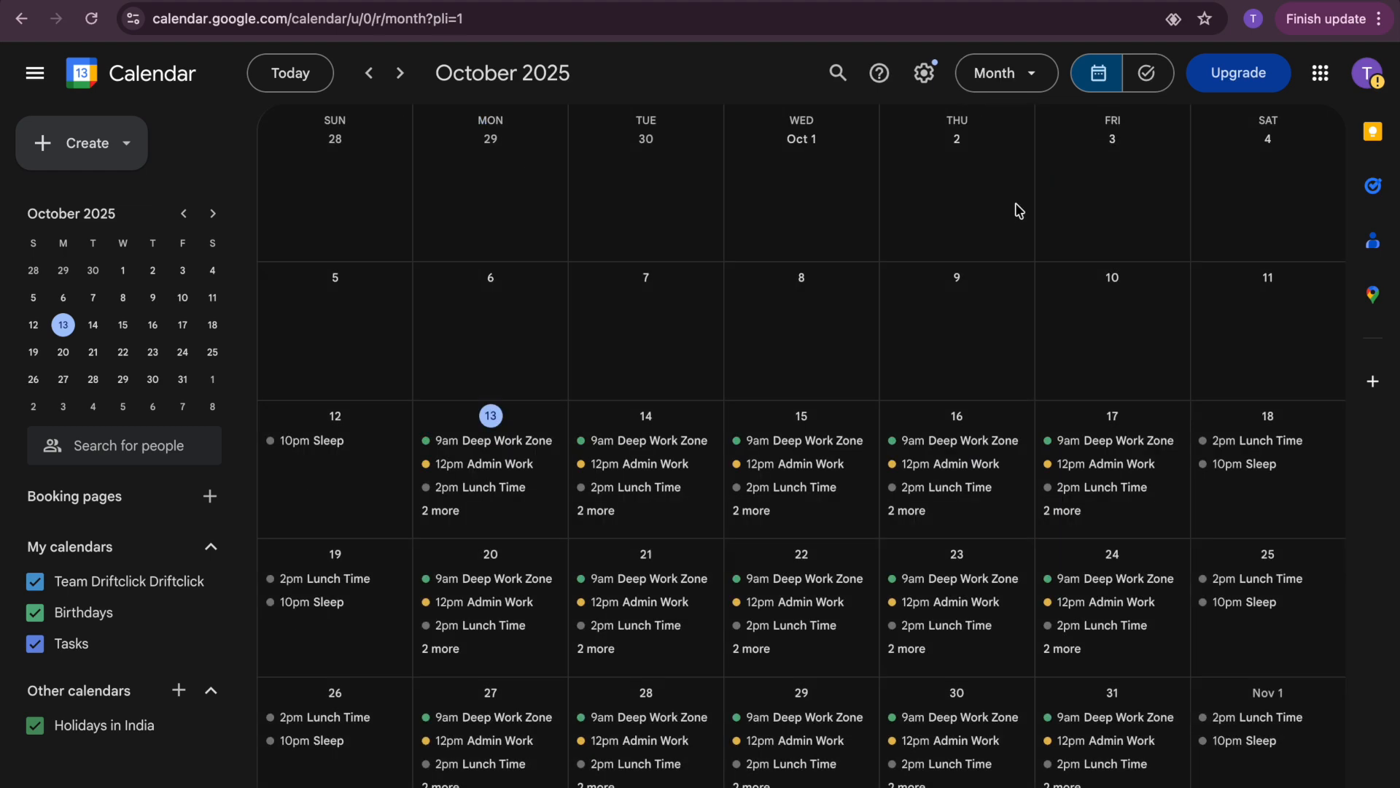
pyautogui.scroll(-2, 861, 606)
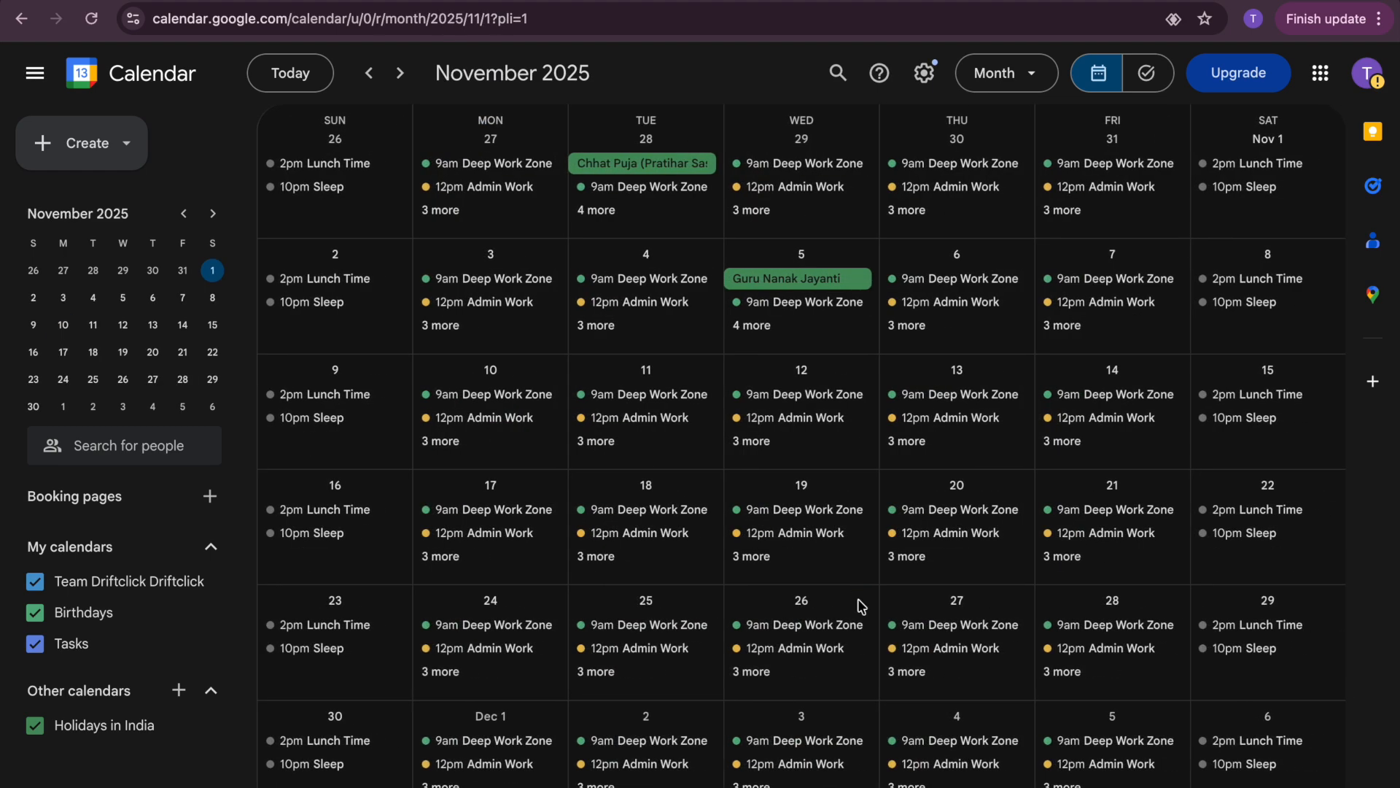
pyautogui.scroll(2, 861, 606)
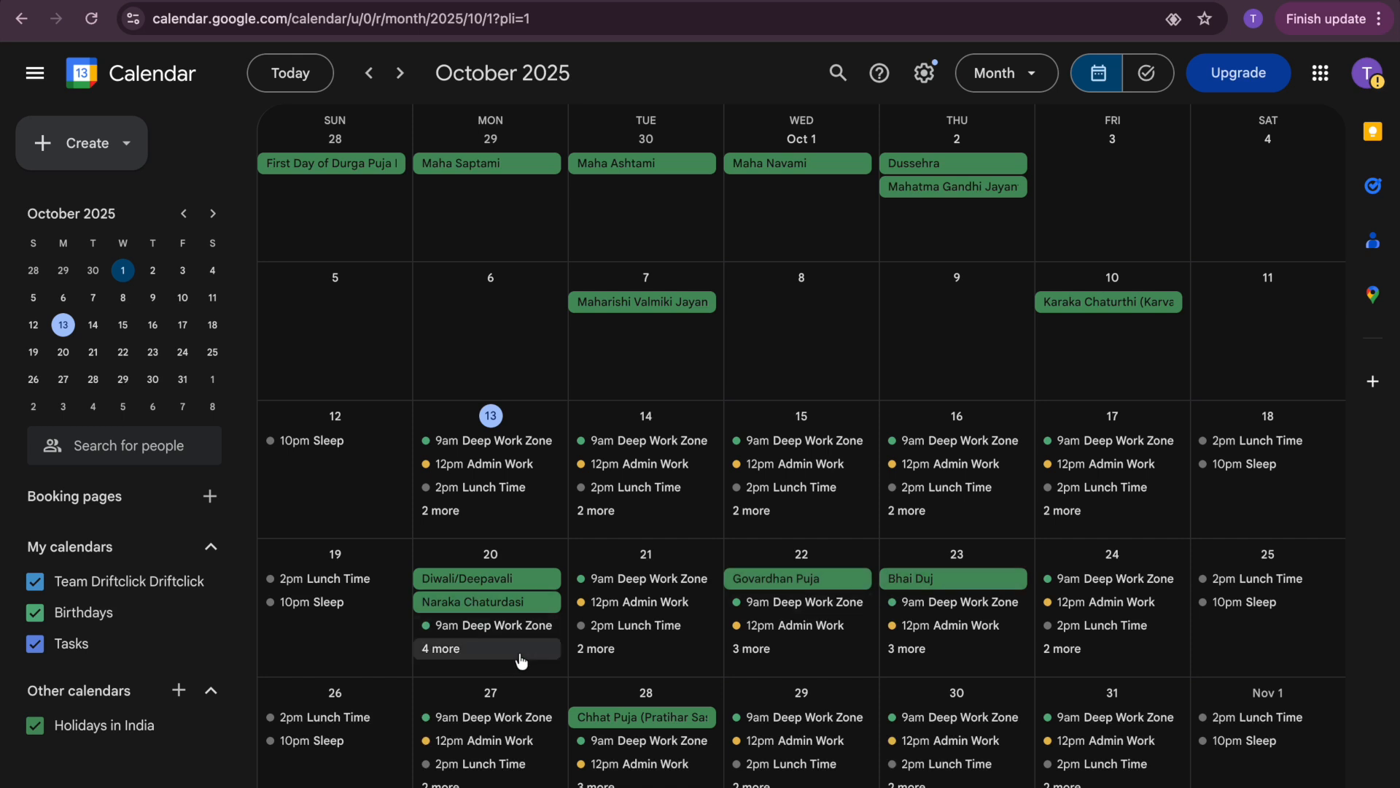
# Hide the Holidays in India calendar and return to Week view
pyautogui.click(35, 725)
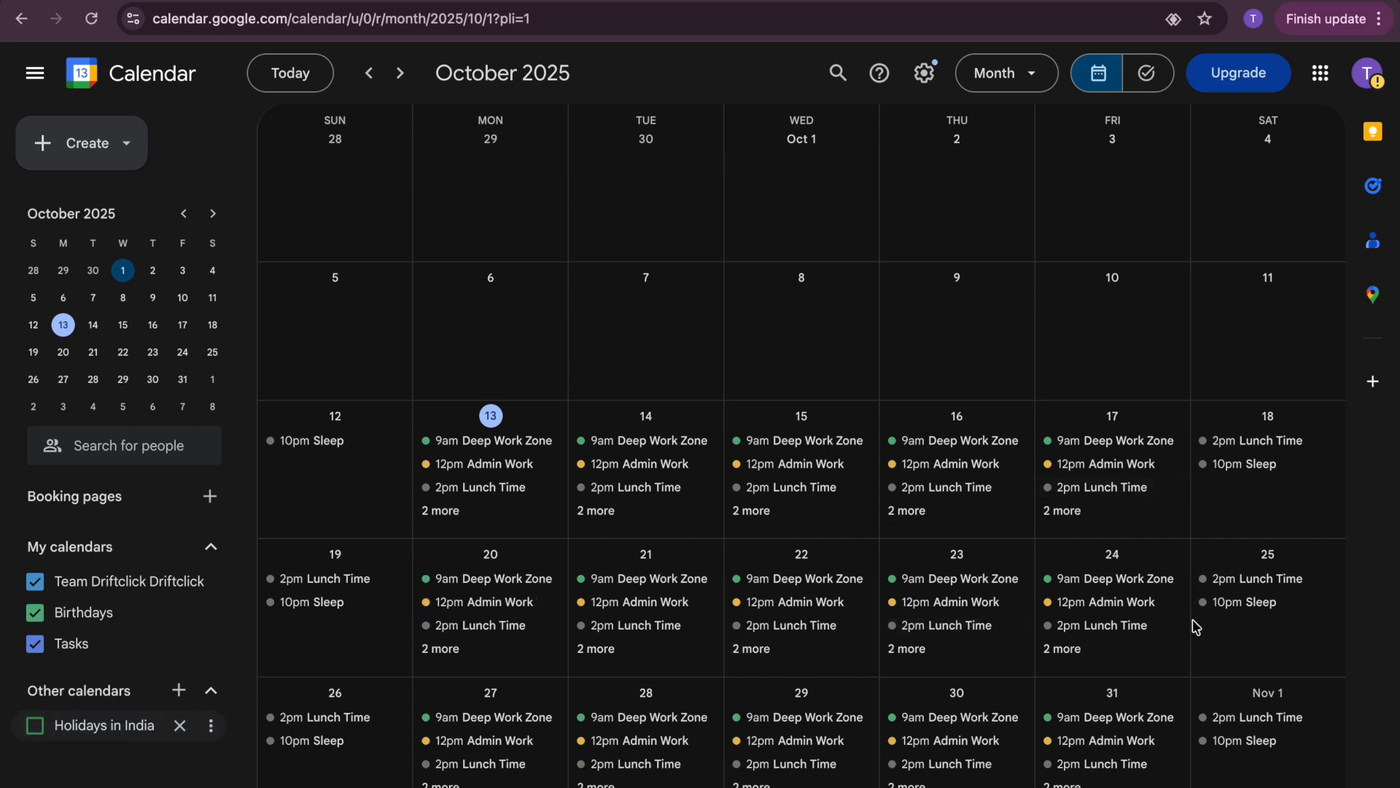
pyautogui.press('w')
# Switch to Day view and review the time blocks on Friday, October 17
pyautogui.click(1030, 65)
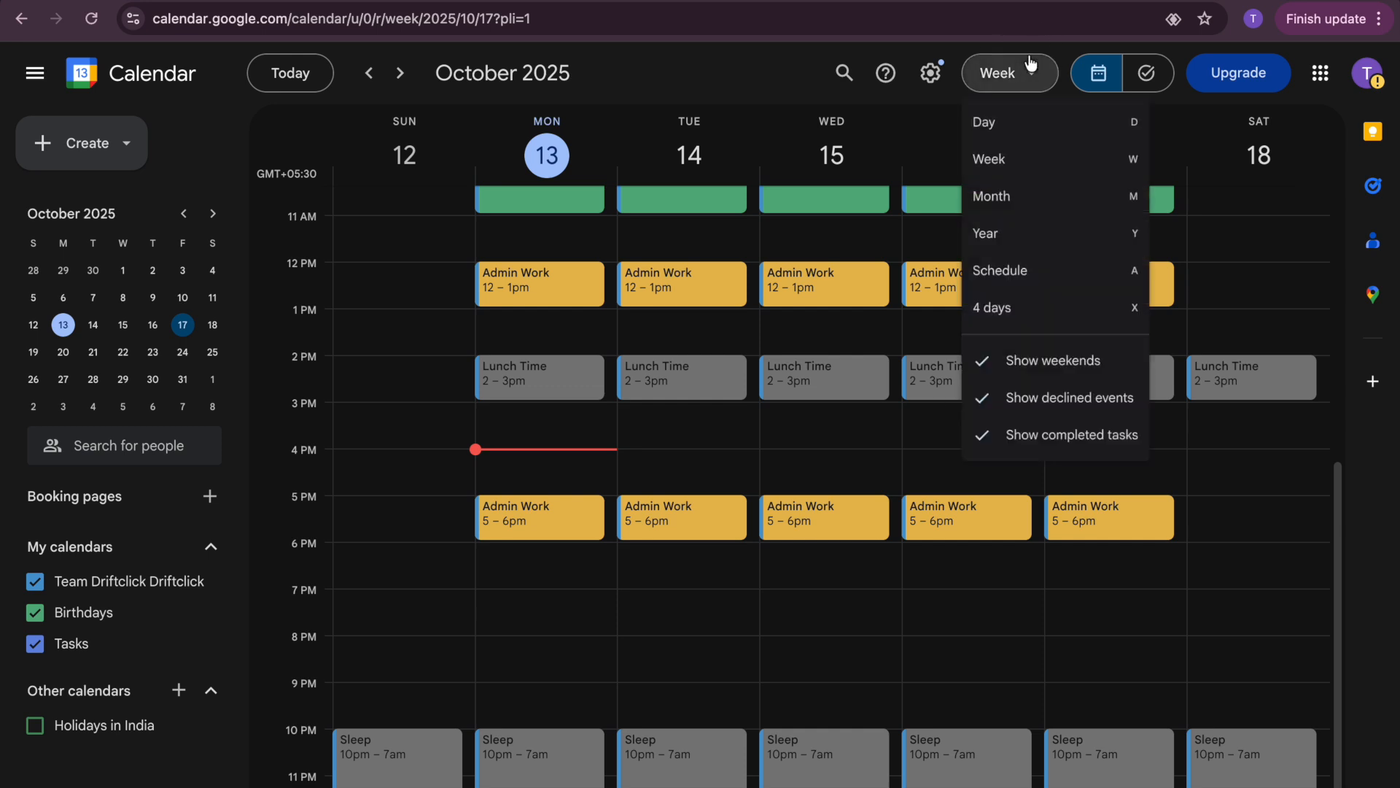
pyautogui.click(1008, 126)
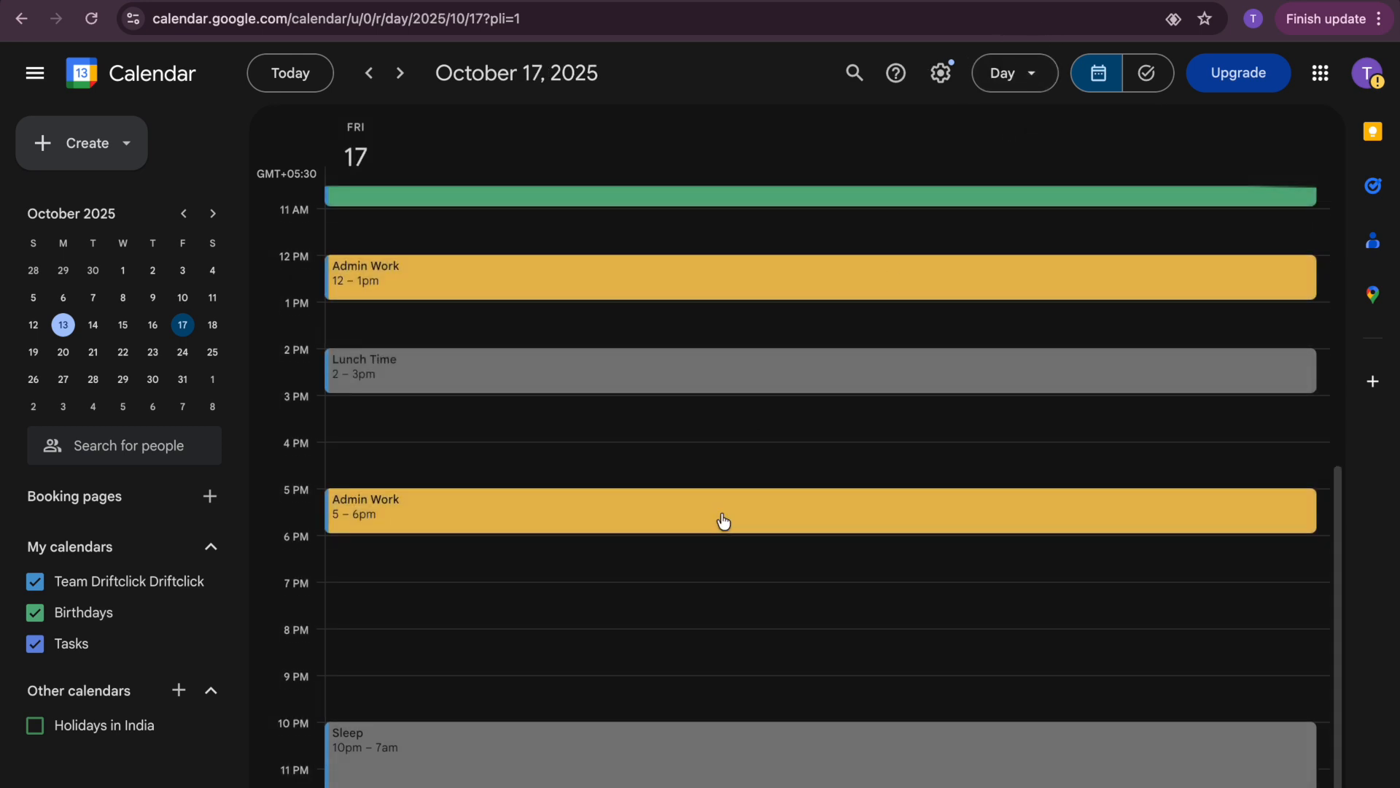
pyautogui.scroll(2, 541, 425)
pyautogui.scroll(4, 360, 326)
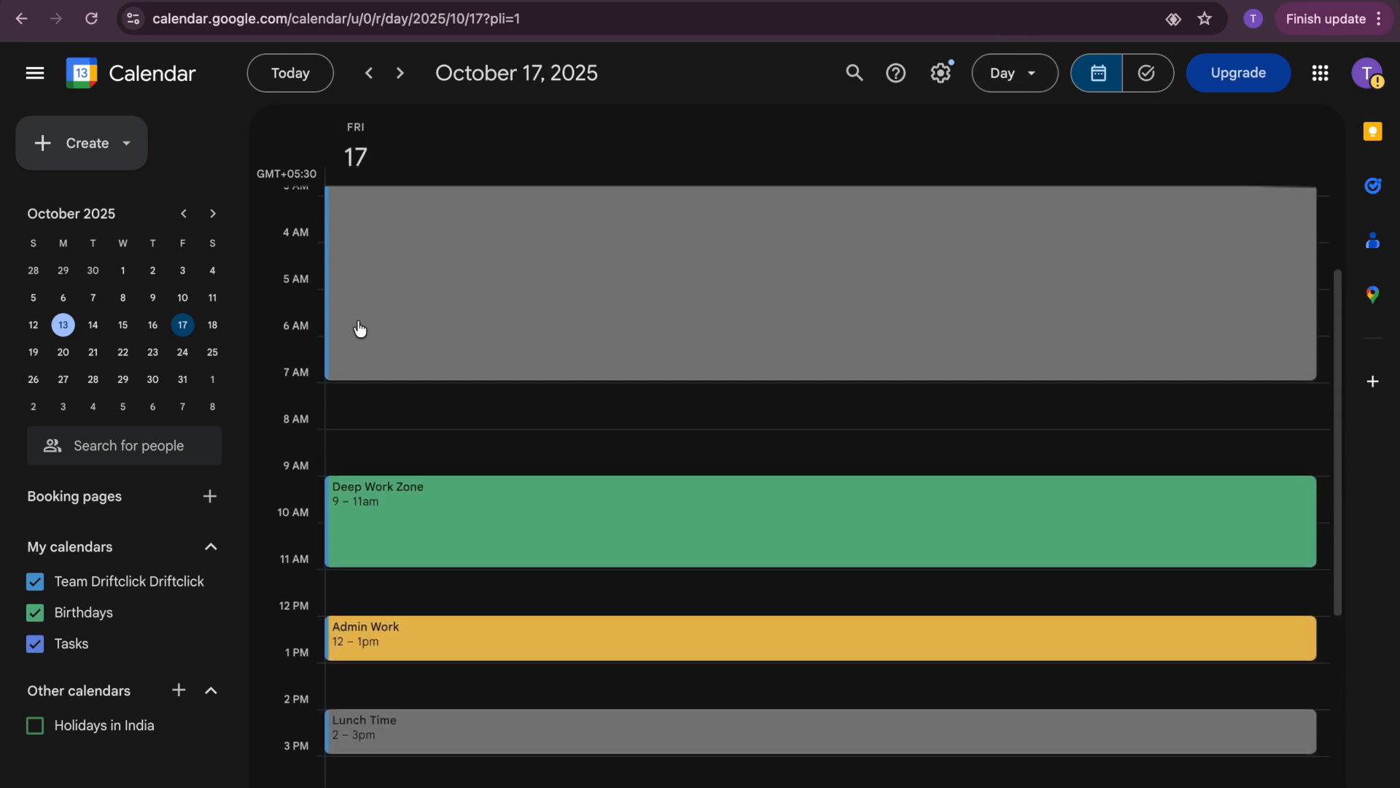
pyautogui.scroll(2, 360, 328)
pyautogui.scroll(-6, 360, 326)
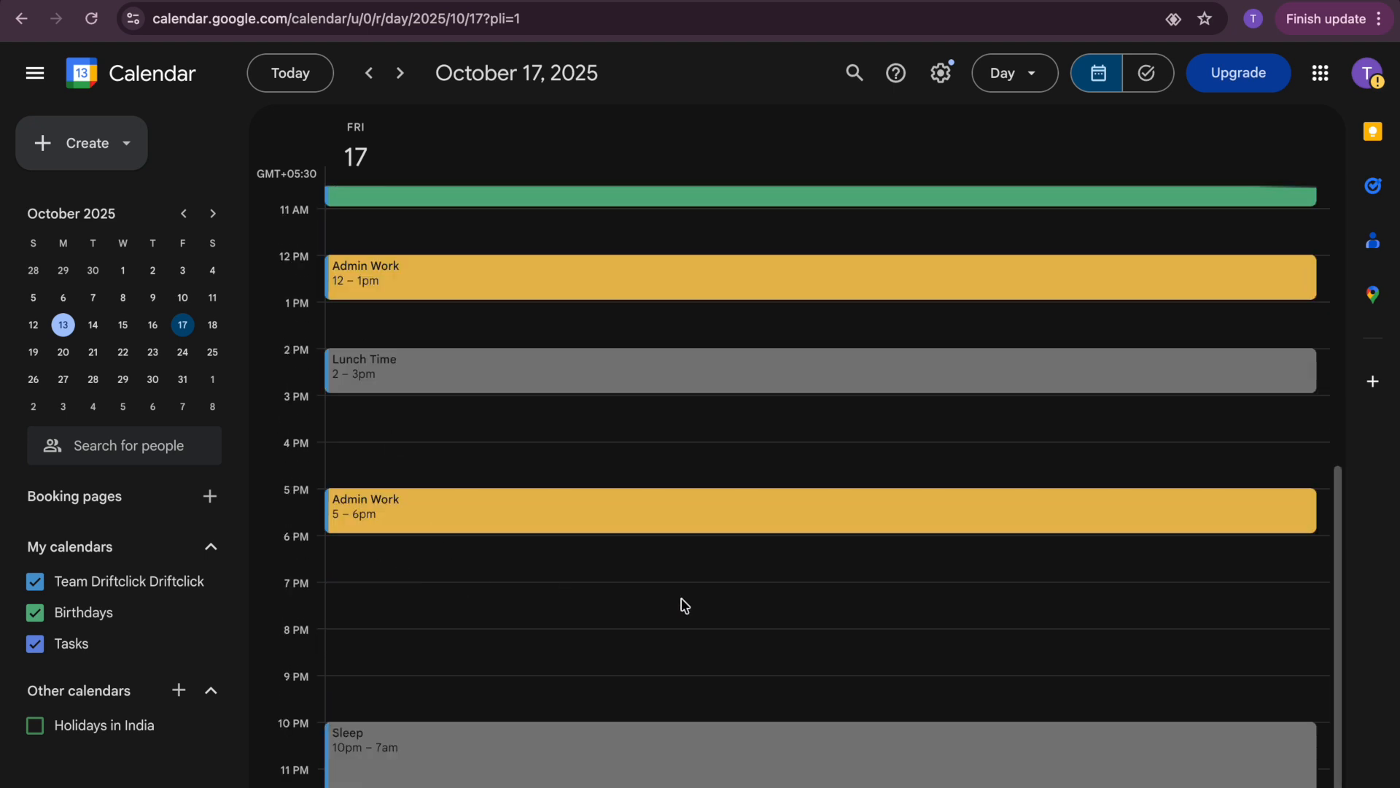
# Return to Week view and review the time blocks for October 12 to 18
pyautogui.click(995, 72)
pyautogui.click(1012, 166)
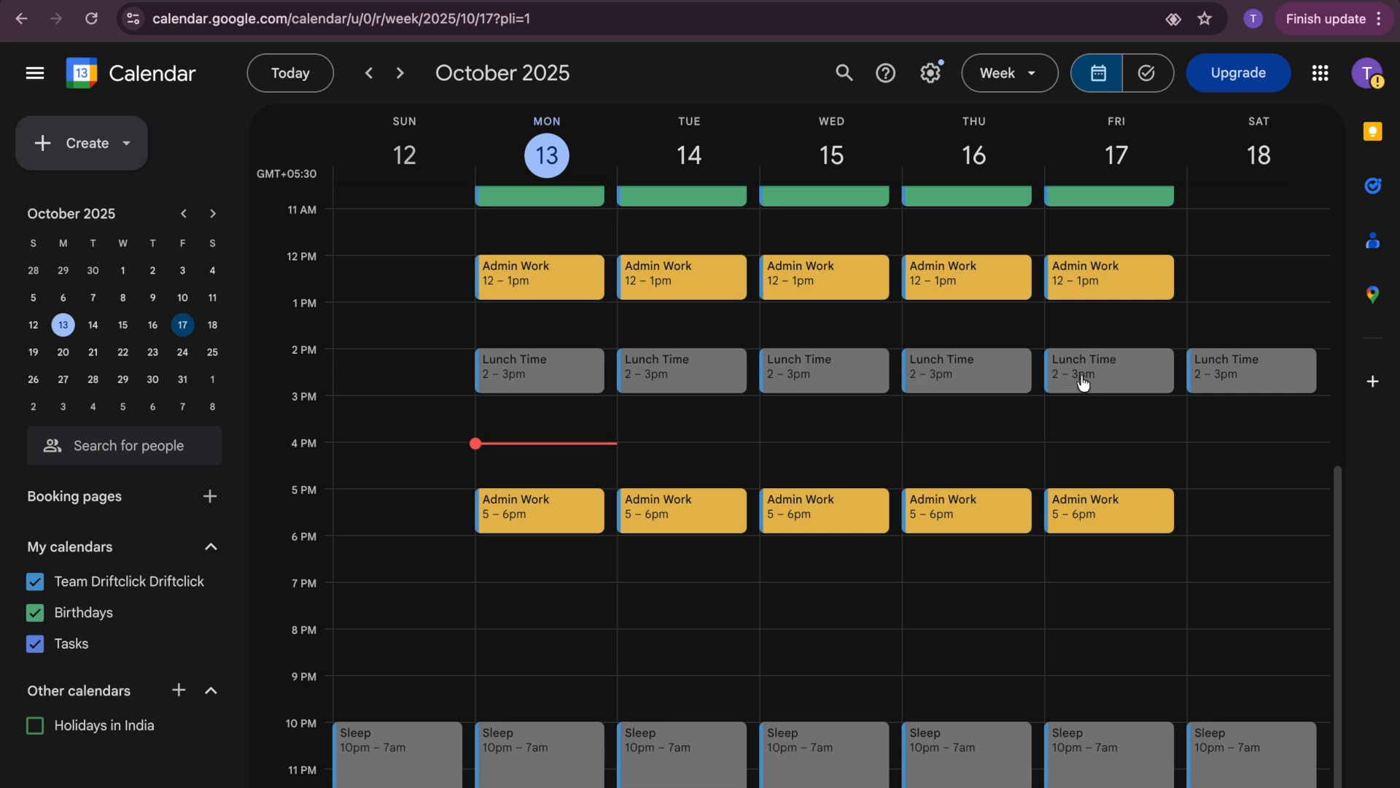
pyautogui.scroll(4, 677, 317)
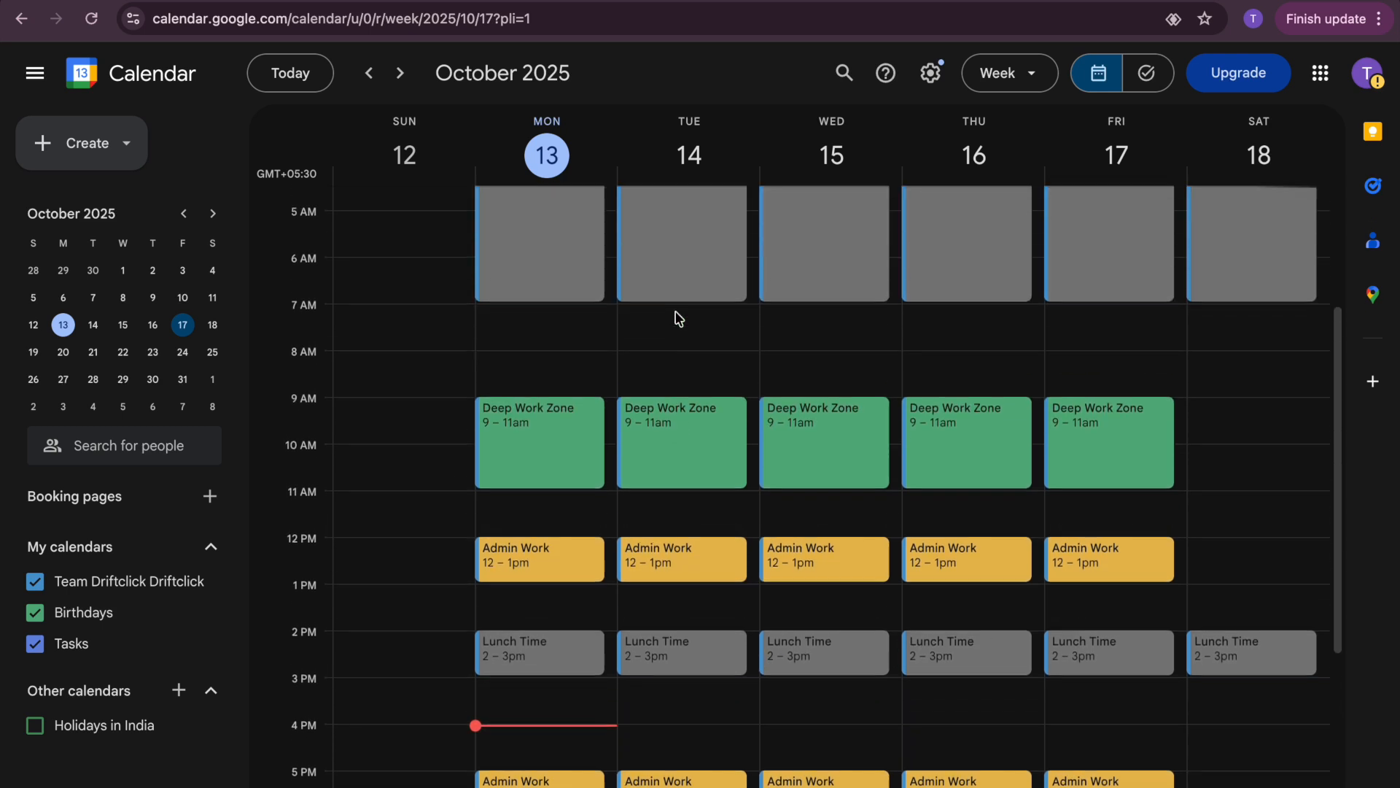
pyautogui.scroll(3, 676, 317)
pyautogui.scroll(-7, 677, 318)
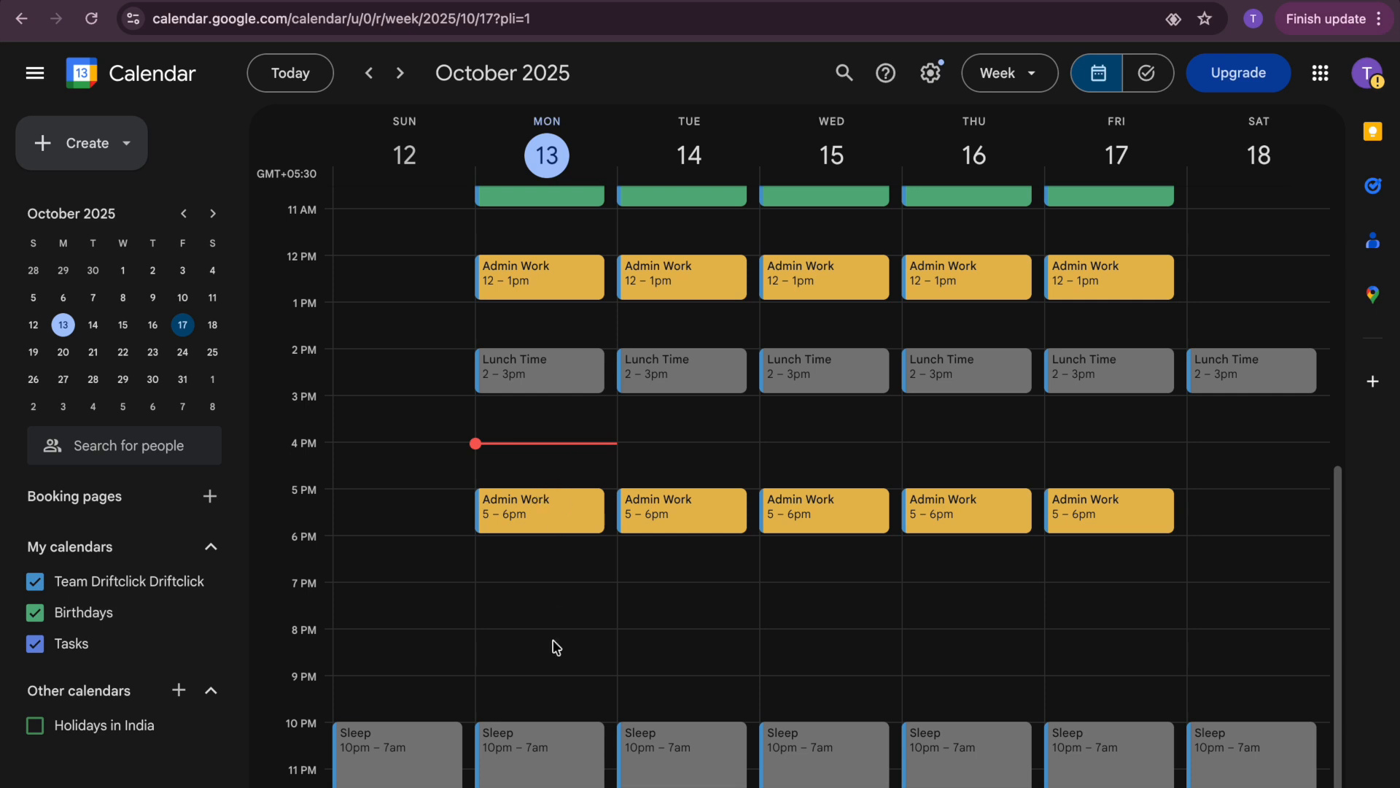
# Create and save a task titled Canva Design on Monday, October 13 at 6:00pm in the My Tasks list
pyautogui.click(500, 551)
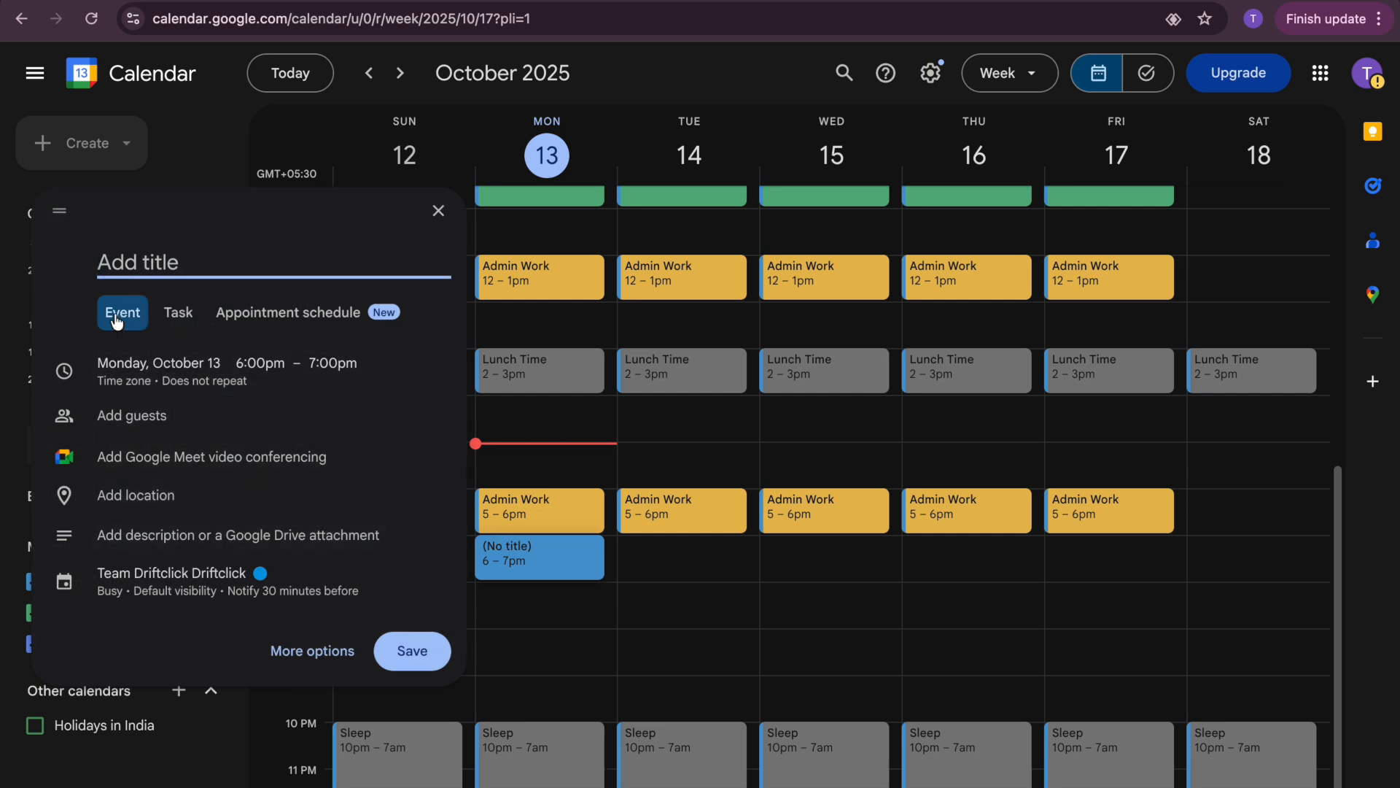
pyautogui.click(175, 319)
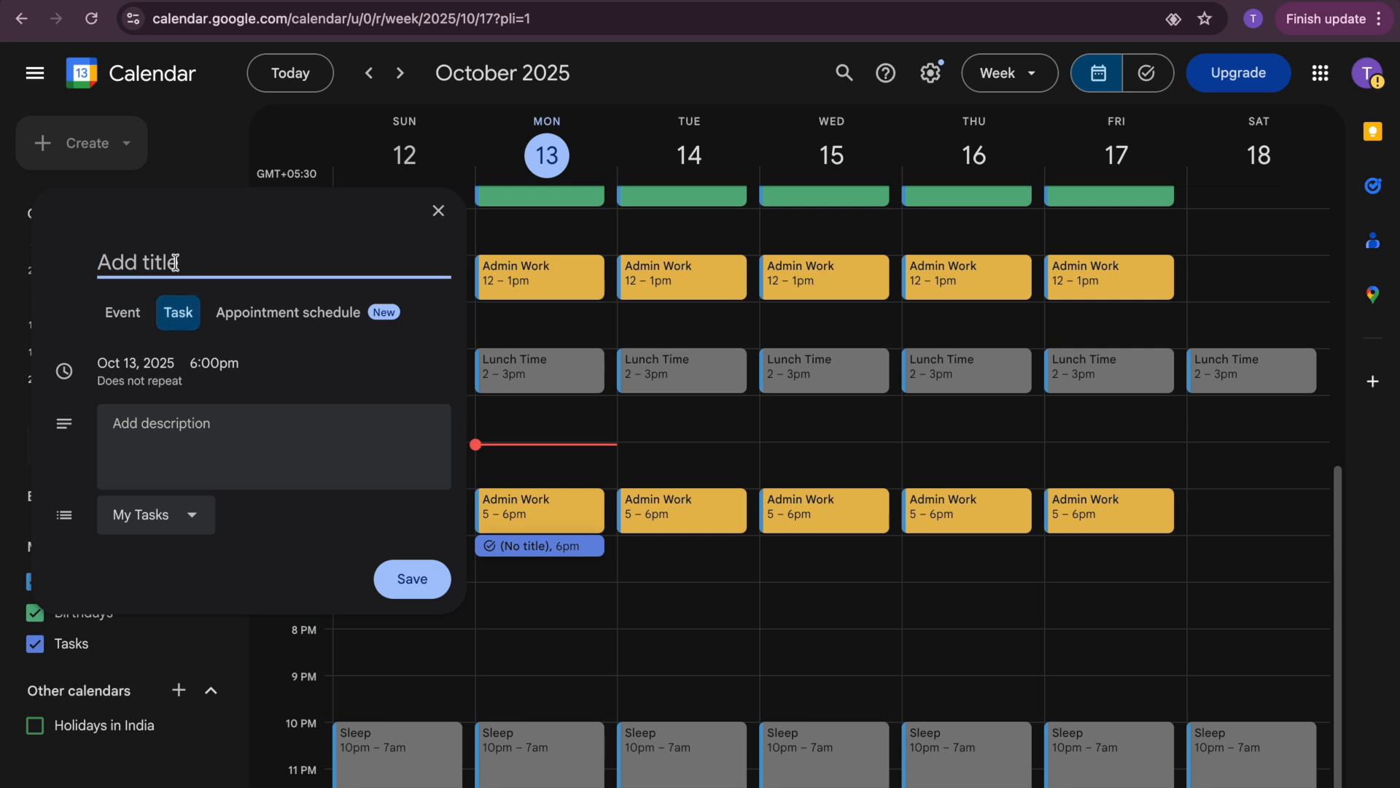
pyautogui.write('Canva Design')
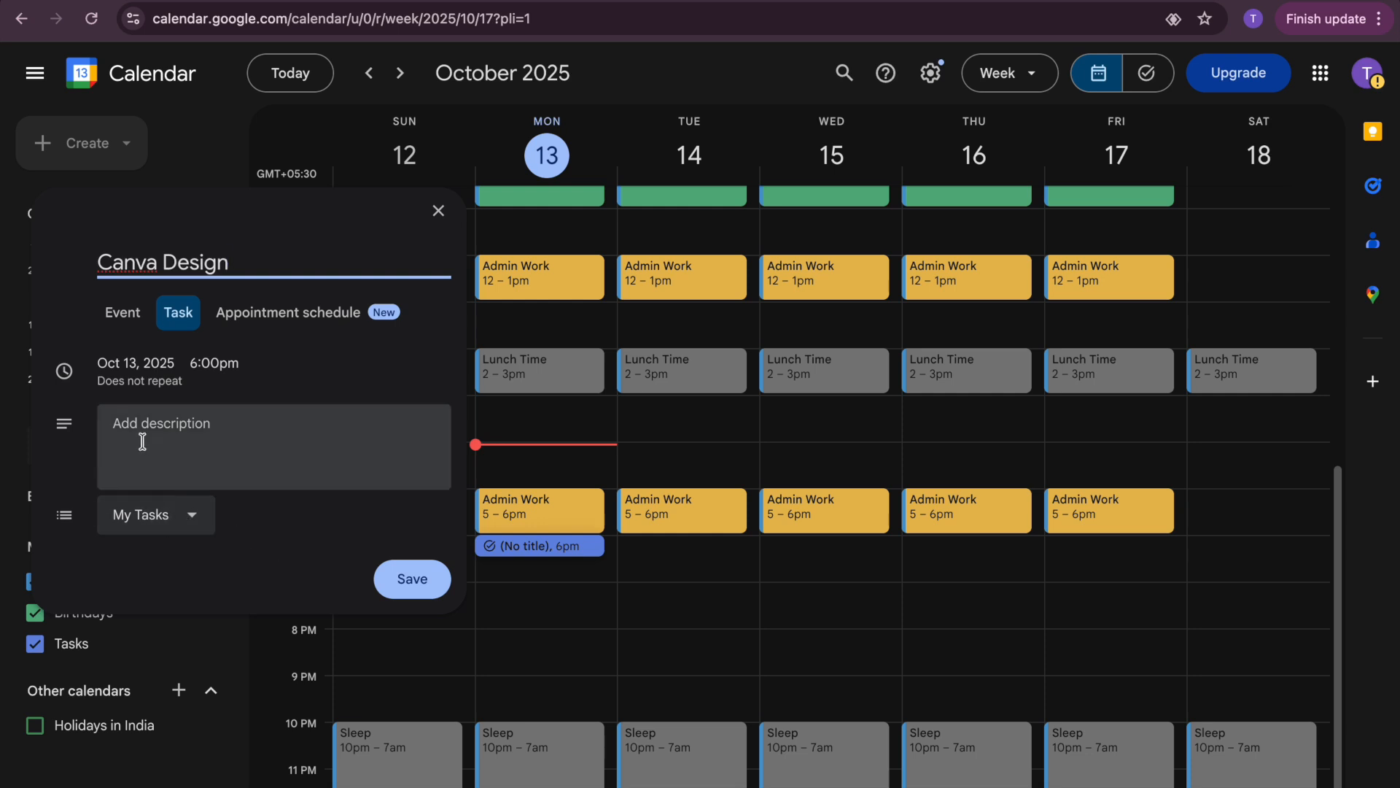
pyautogui.click(243, 443)
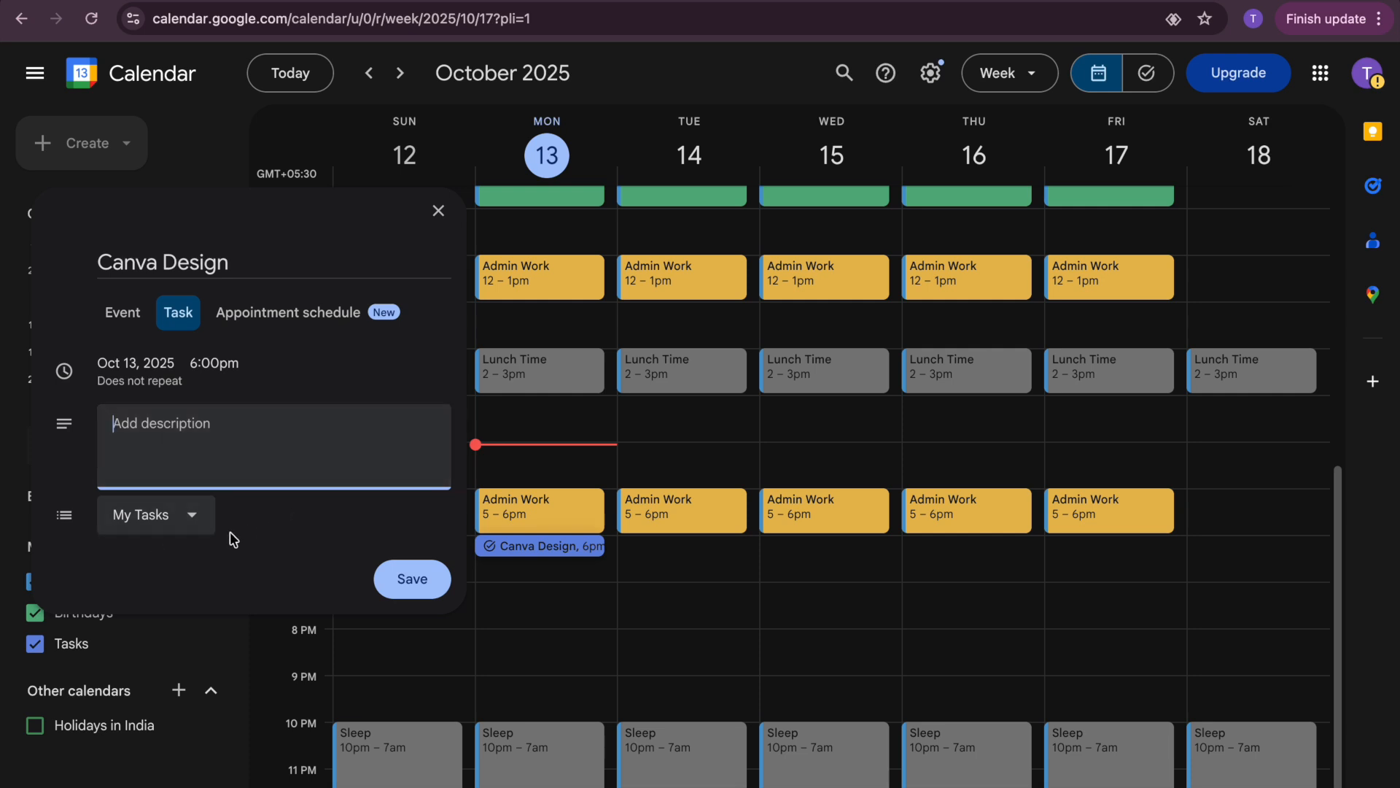
pyautogui.click(143, 534)
pyautogui.click(205, 568)
pyautogui.click(438, 587)
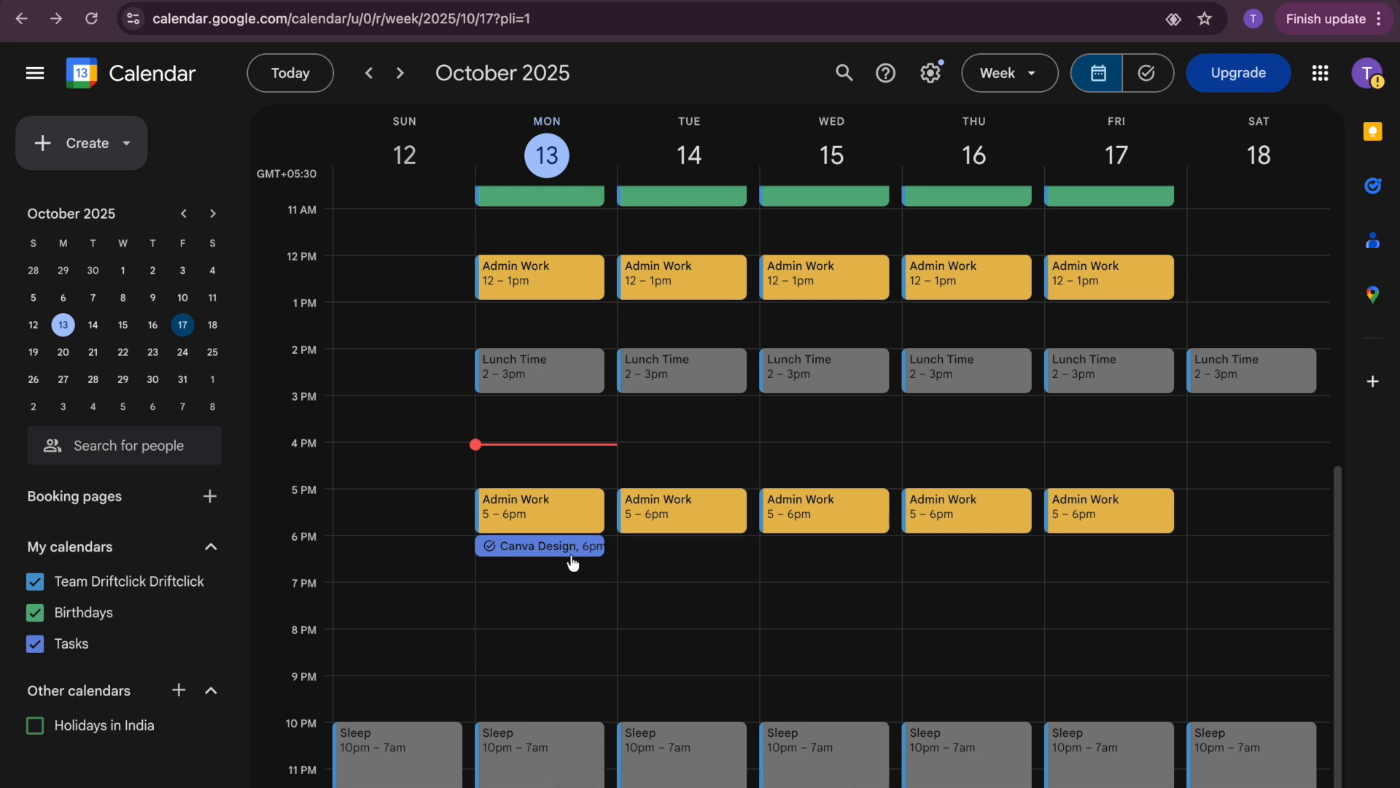
# Mark the Canva Design task completed, and revert it to uncompleted
pyautogui.click(491, 553)
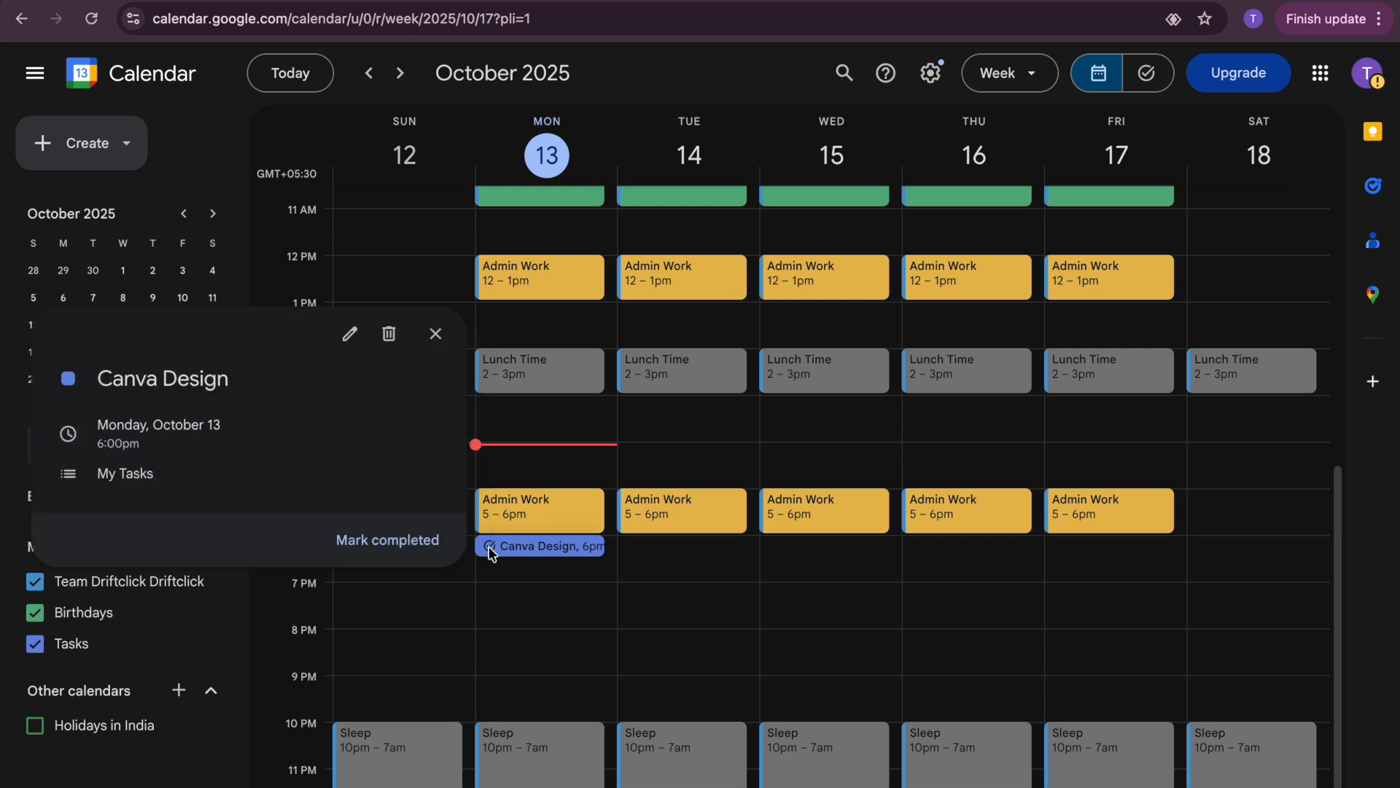
pyautogui.click(402, 548)
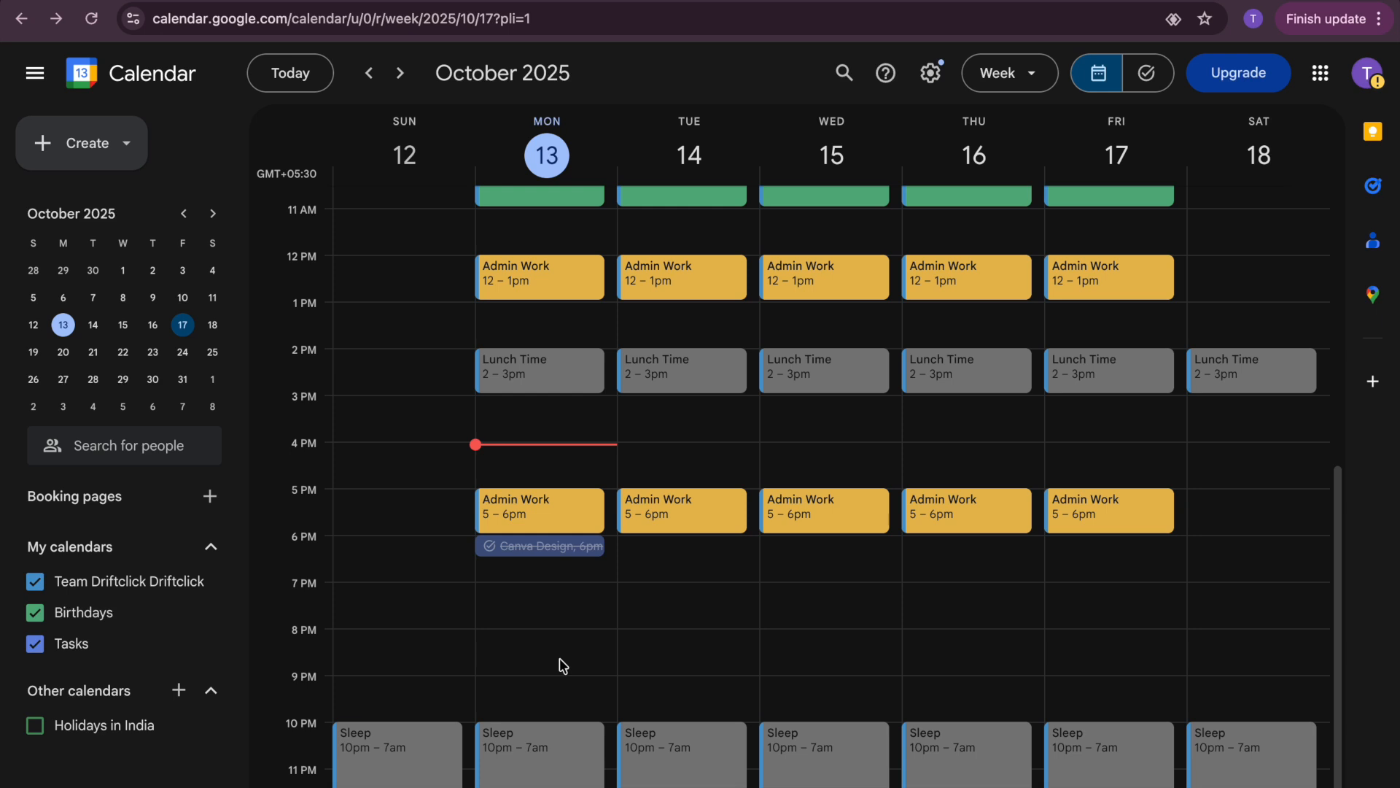
pyautogui.click(513, 545)
pyautogui.click(389, 541)
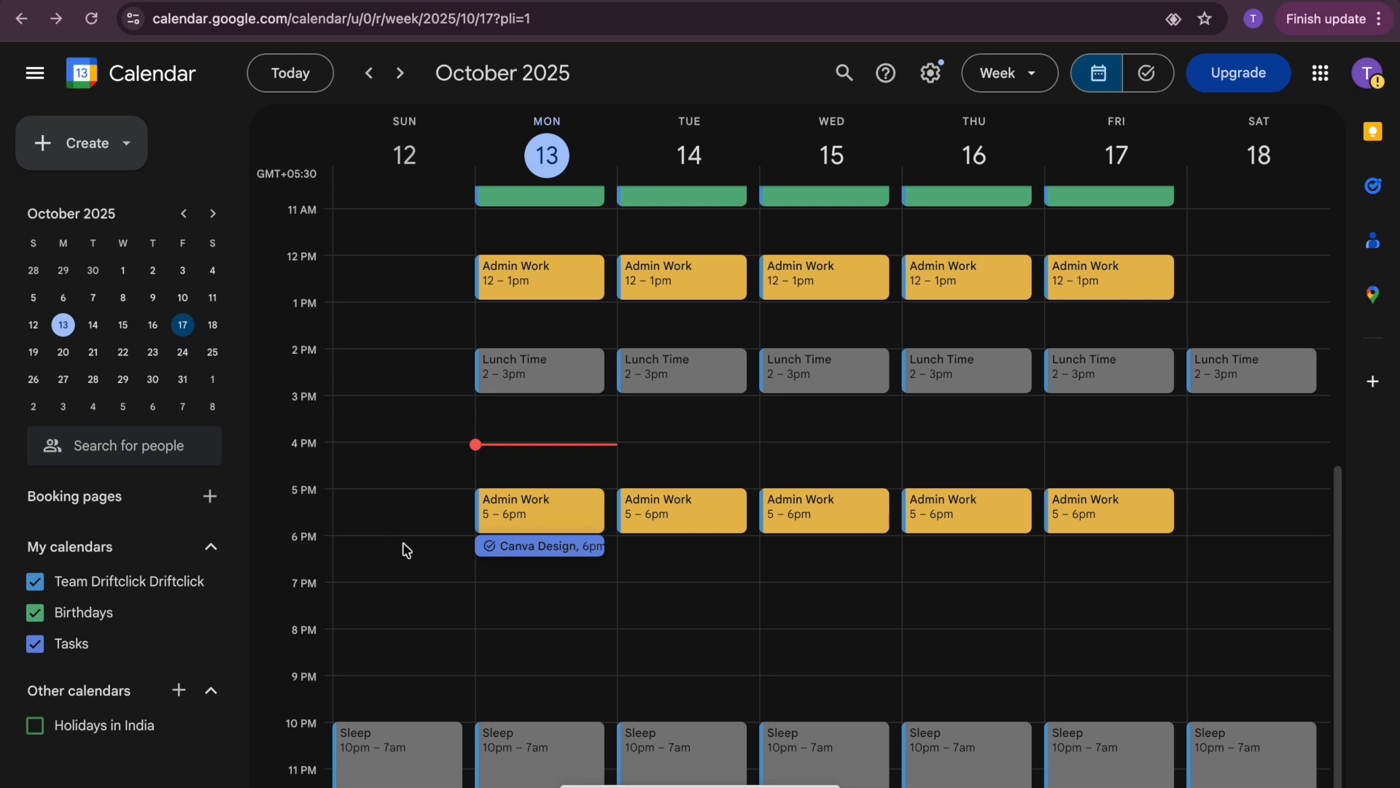
# Save a task titled Design an IG post on October 13 at 6:30pm, and move it to Tuesday, October 14
pyautogui.click(512, 568)
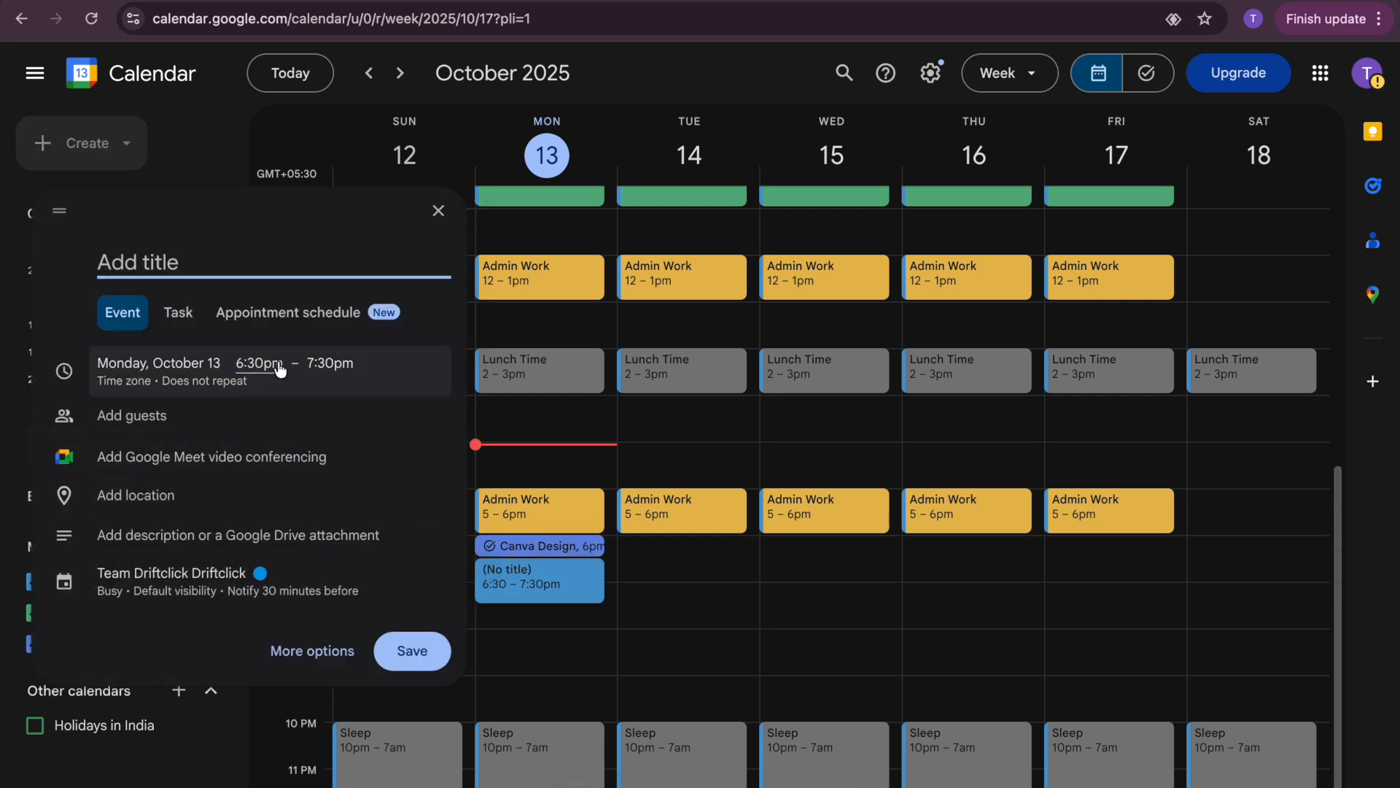
pyautogui.write('Design a')
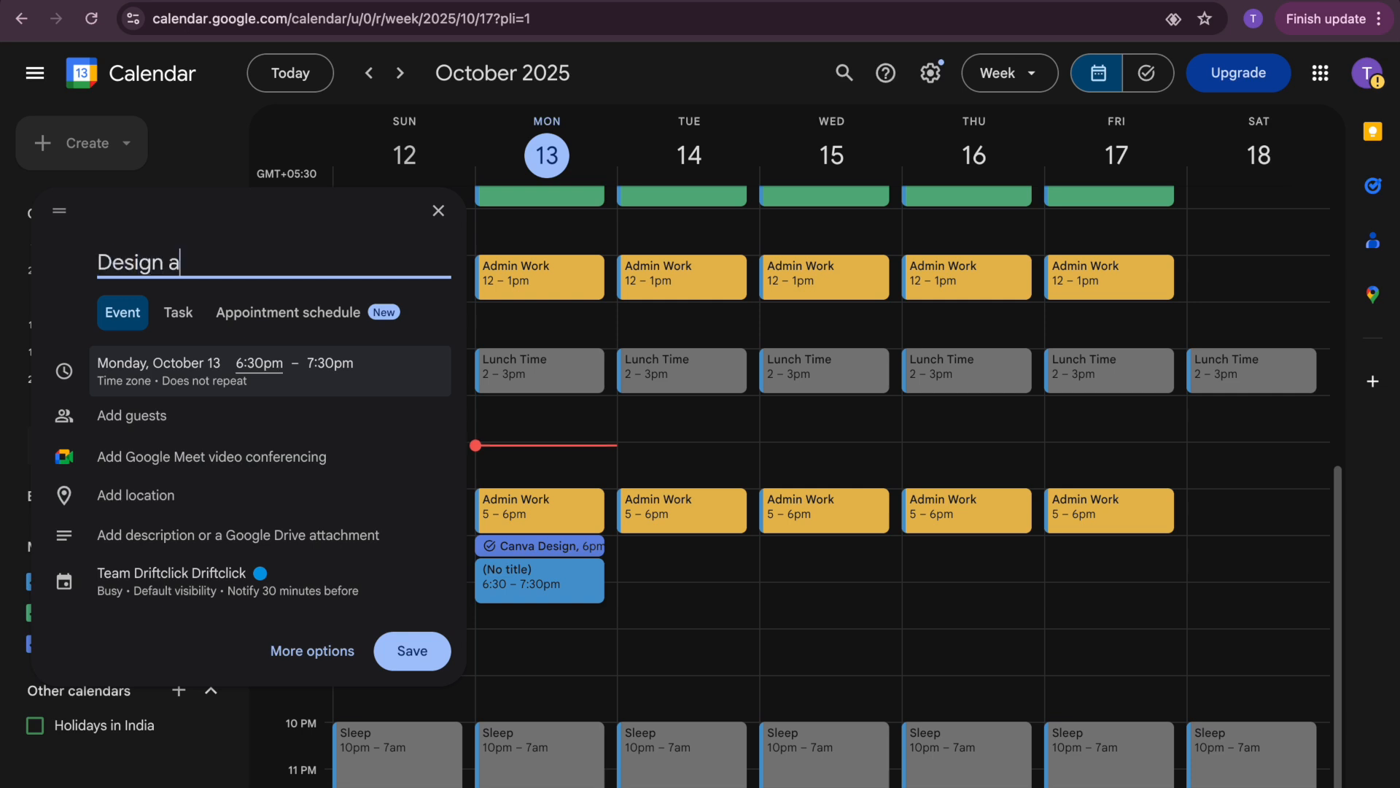
pyautogui.write('n IG post')
pyautogui.click(179, 312)
pyautogui.click(213, 365)
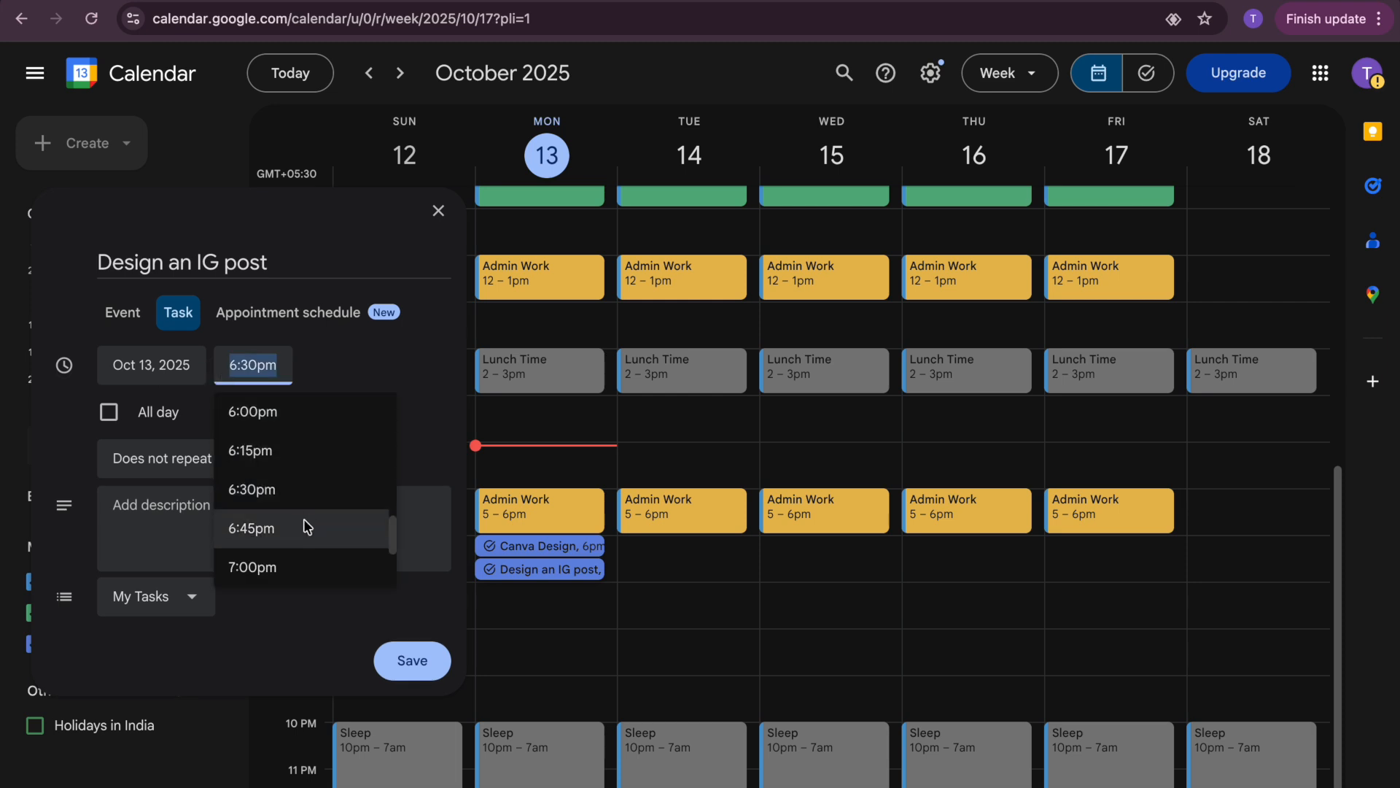
pyautogui.click(378, 344)
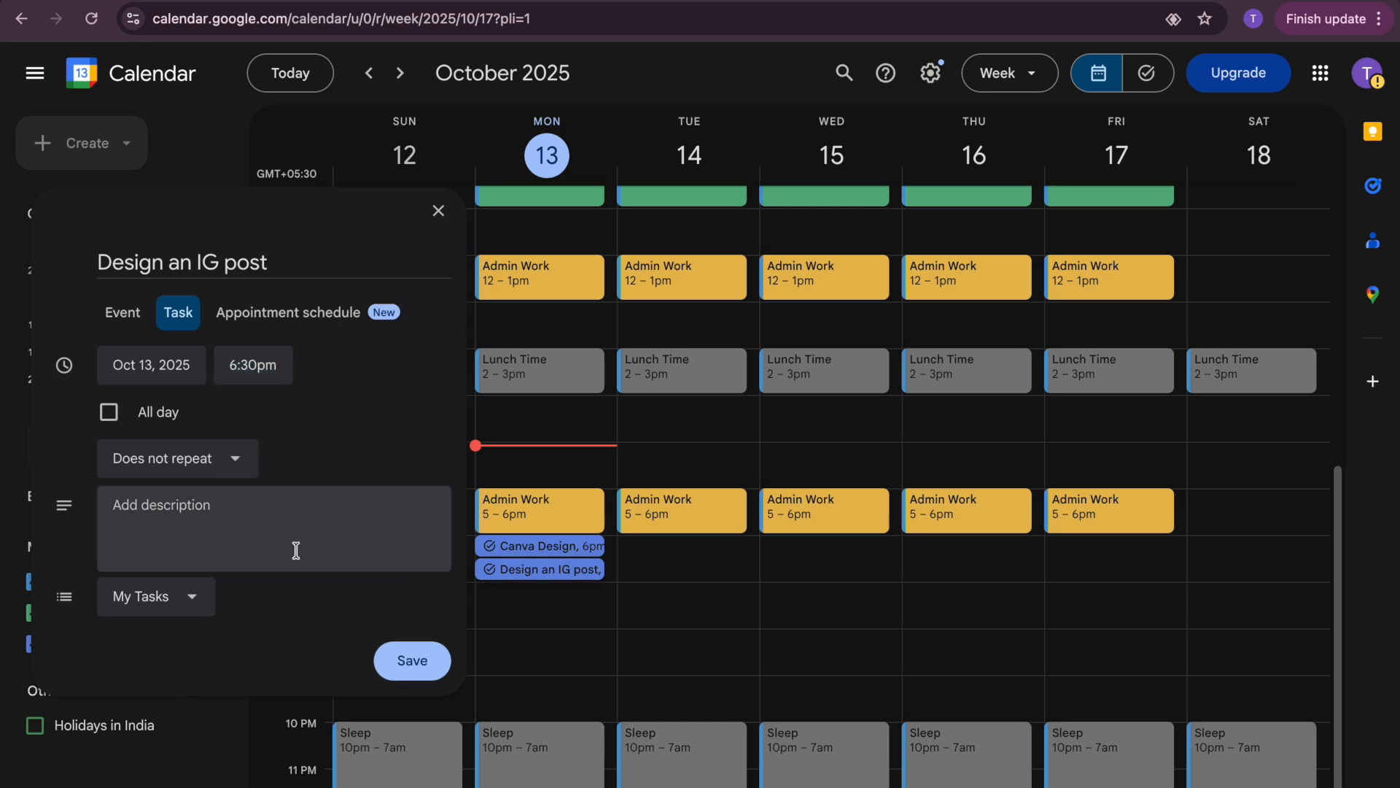
pyautogui.click(421, 673)
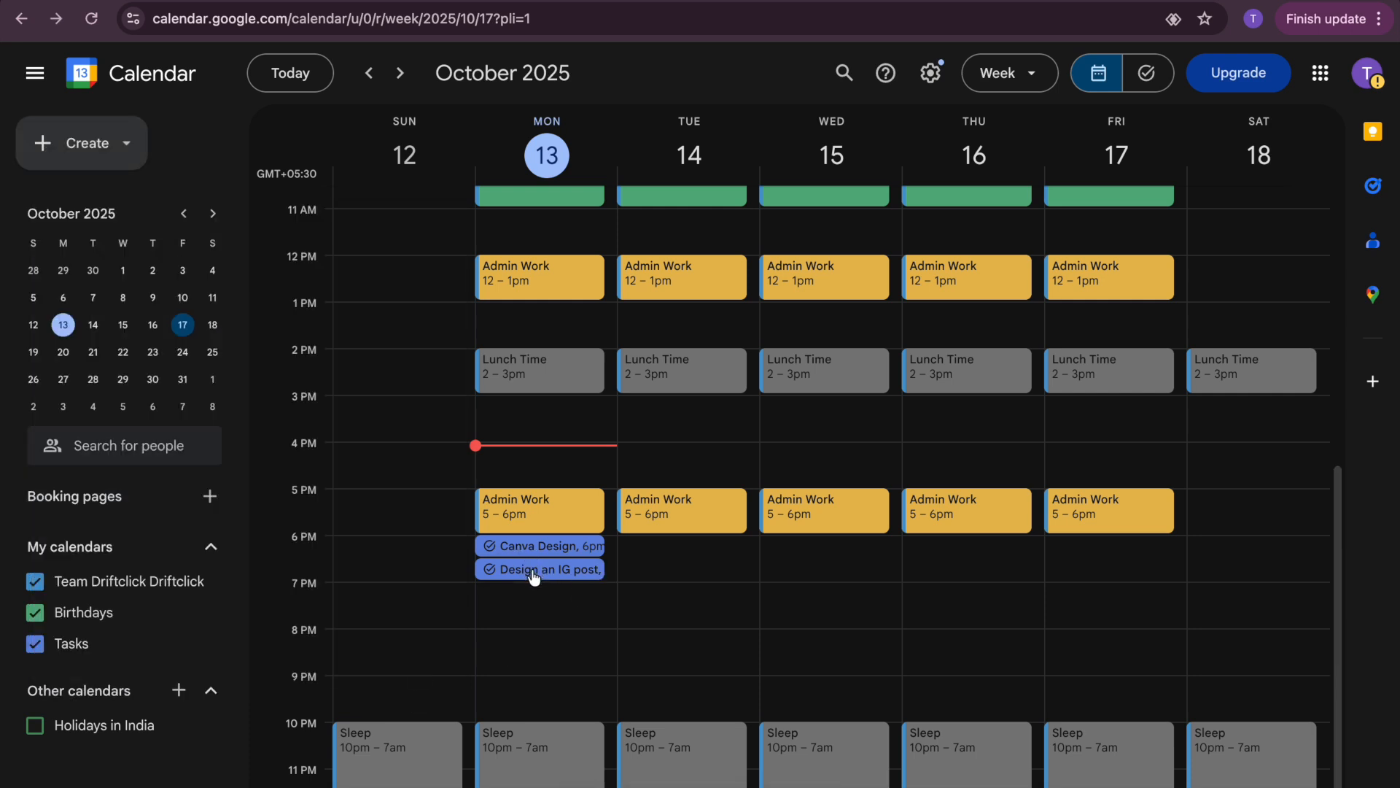
pyautogui.moveTo(535, 577); pyautogui.dragTo(663, 579)
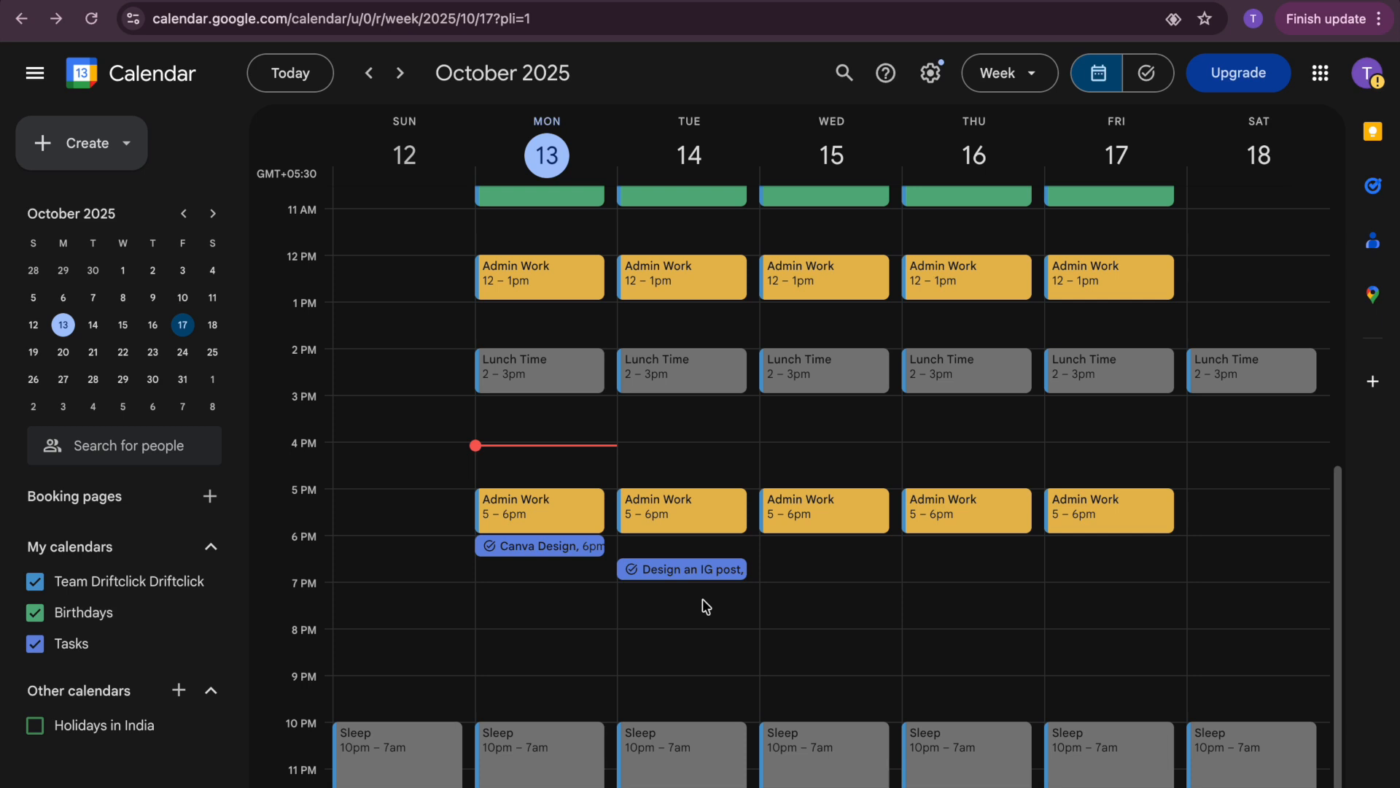
# Review the full week's schedule from the early-morning Sleep blocks to the evening tasks, checking the open time between blocks
pyautogui.scroll(7, 705, 605)
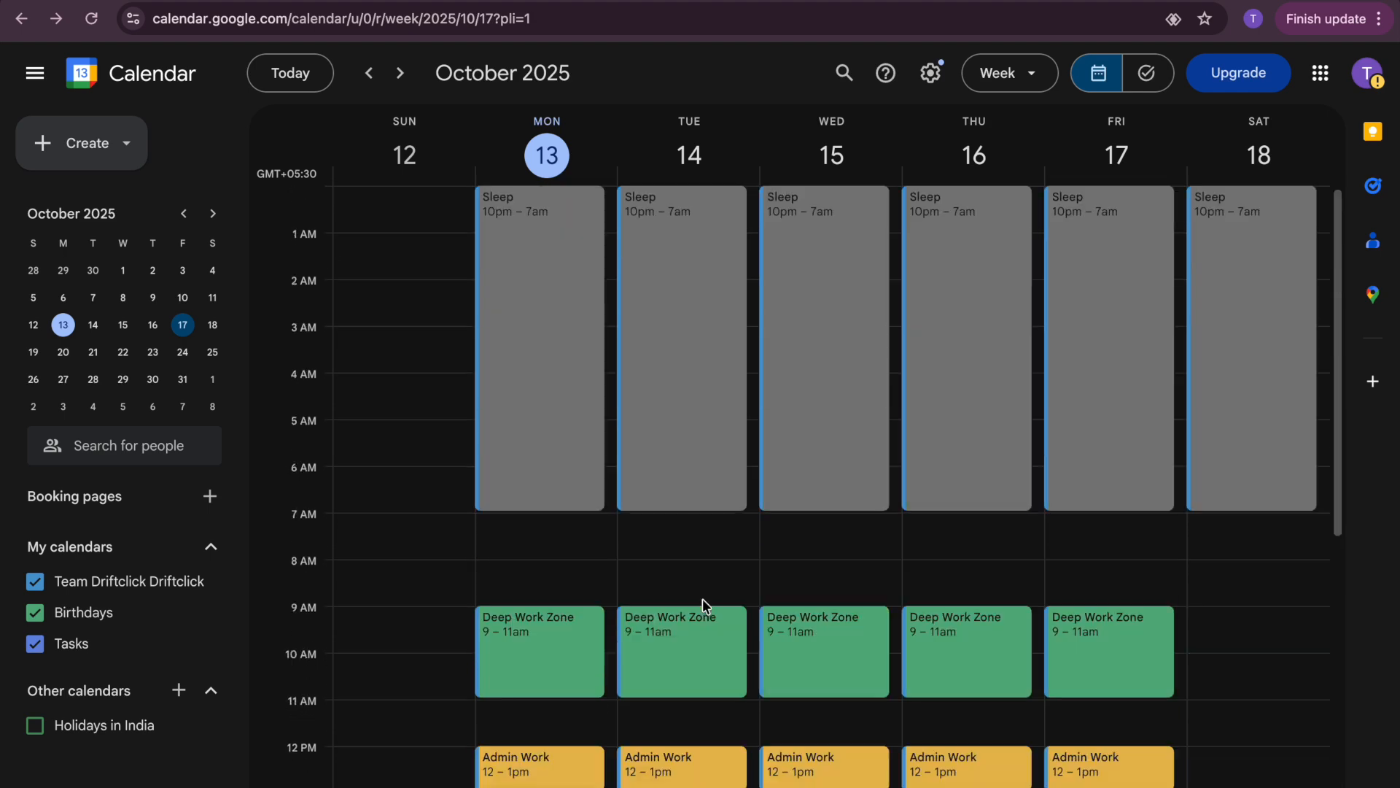
pyautogui.scroll(-1, 704, 599)
pyautogui.scroll(1, 703, 599)
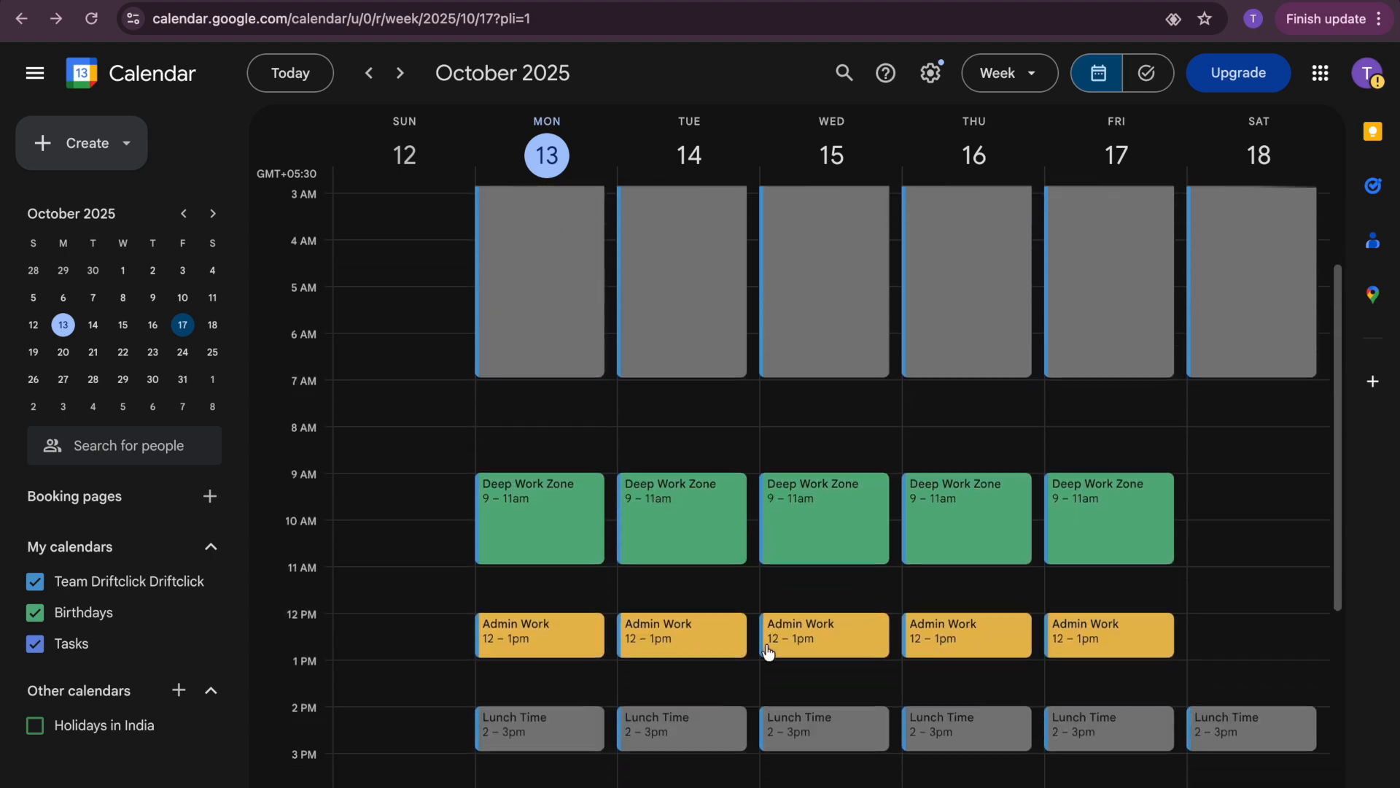
pyautogui.scroll(-7, 769, 652)
pyautogui.scroll(-1, 769, 652)
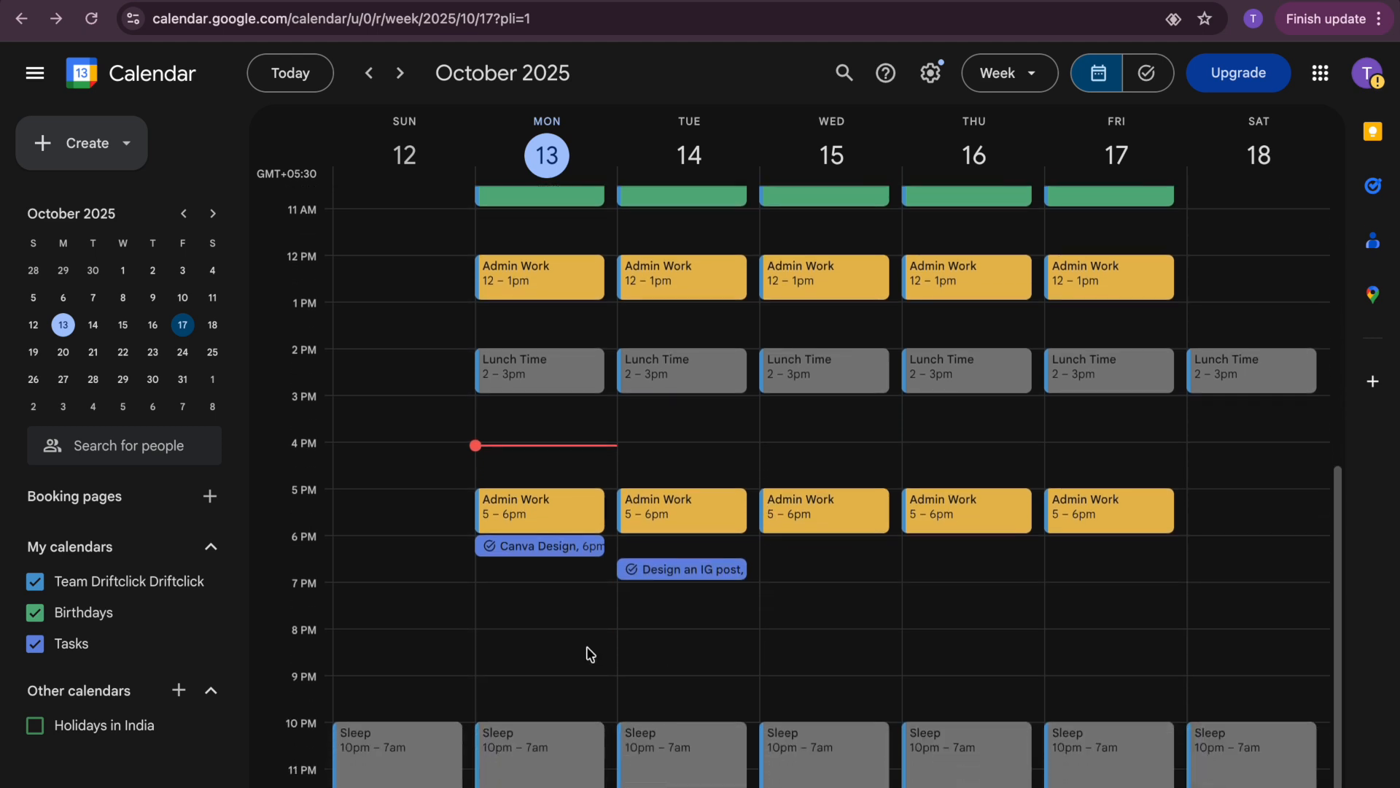
pyautogui.scroll(2, 591, 653)
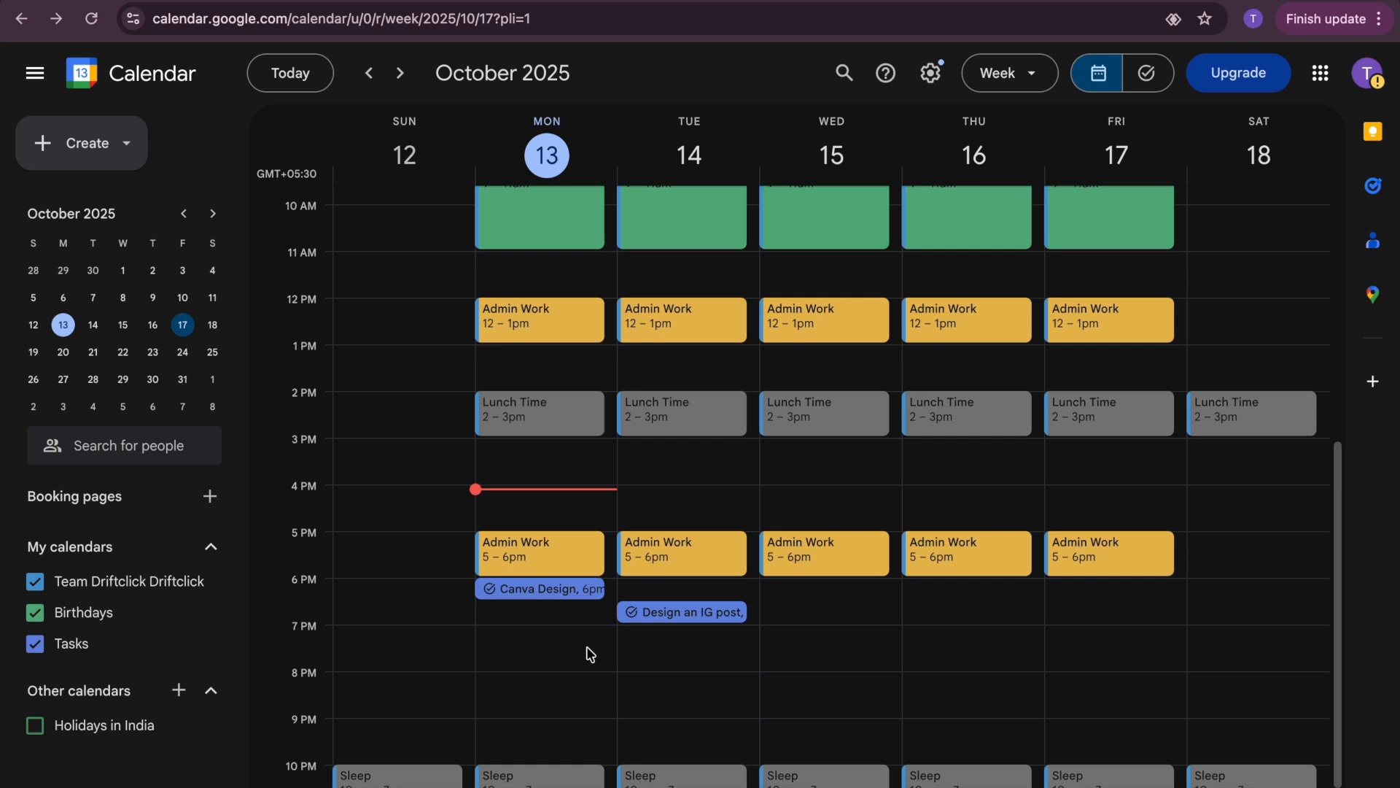
pyautogui.scroll(5, 590, 653)
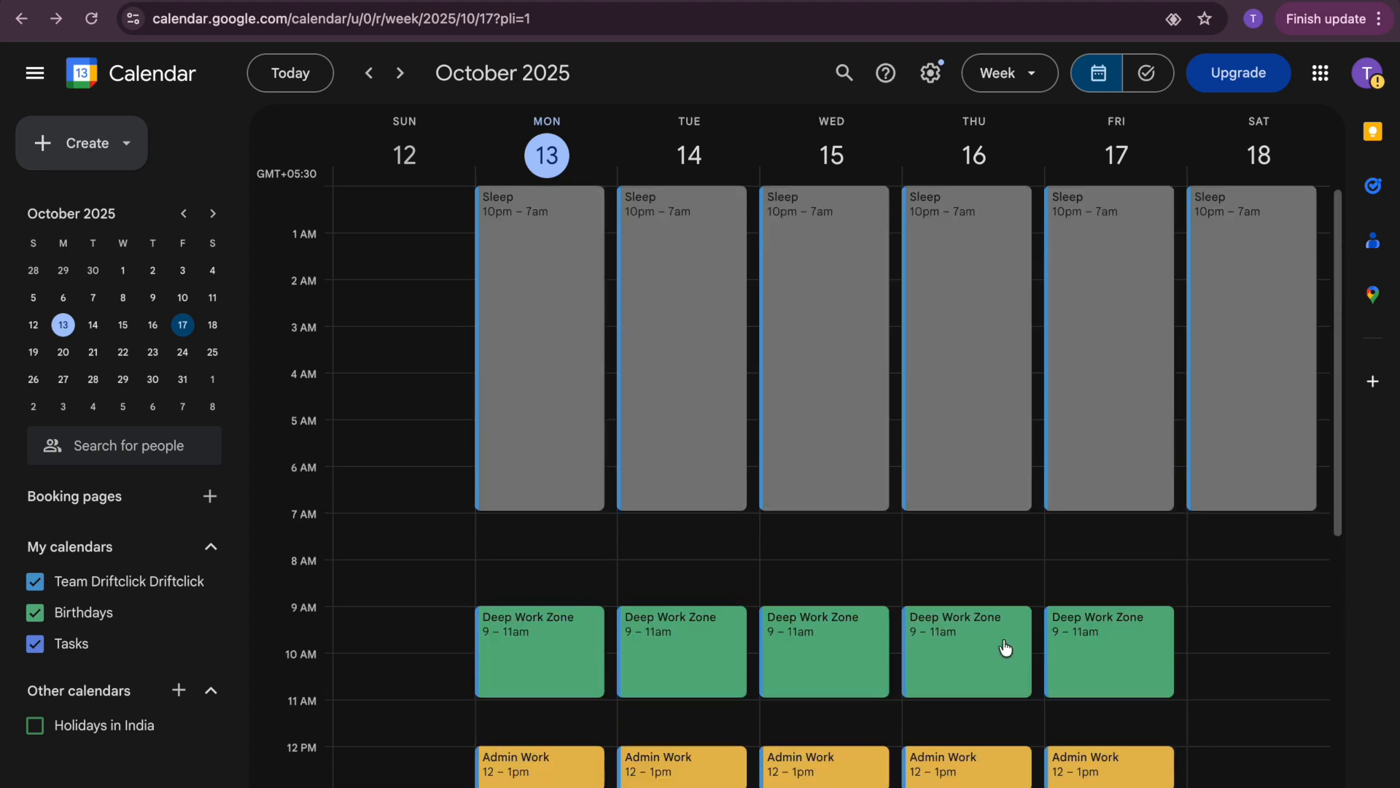
pyautogui.scroll(-5, 1003, 642)
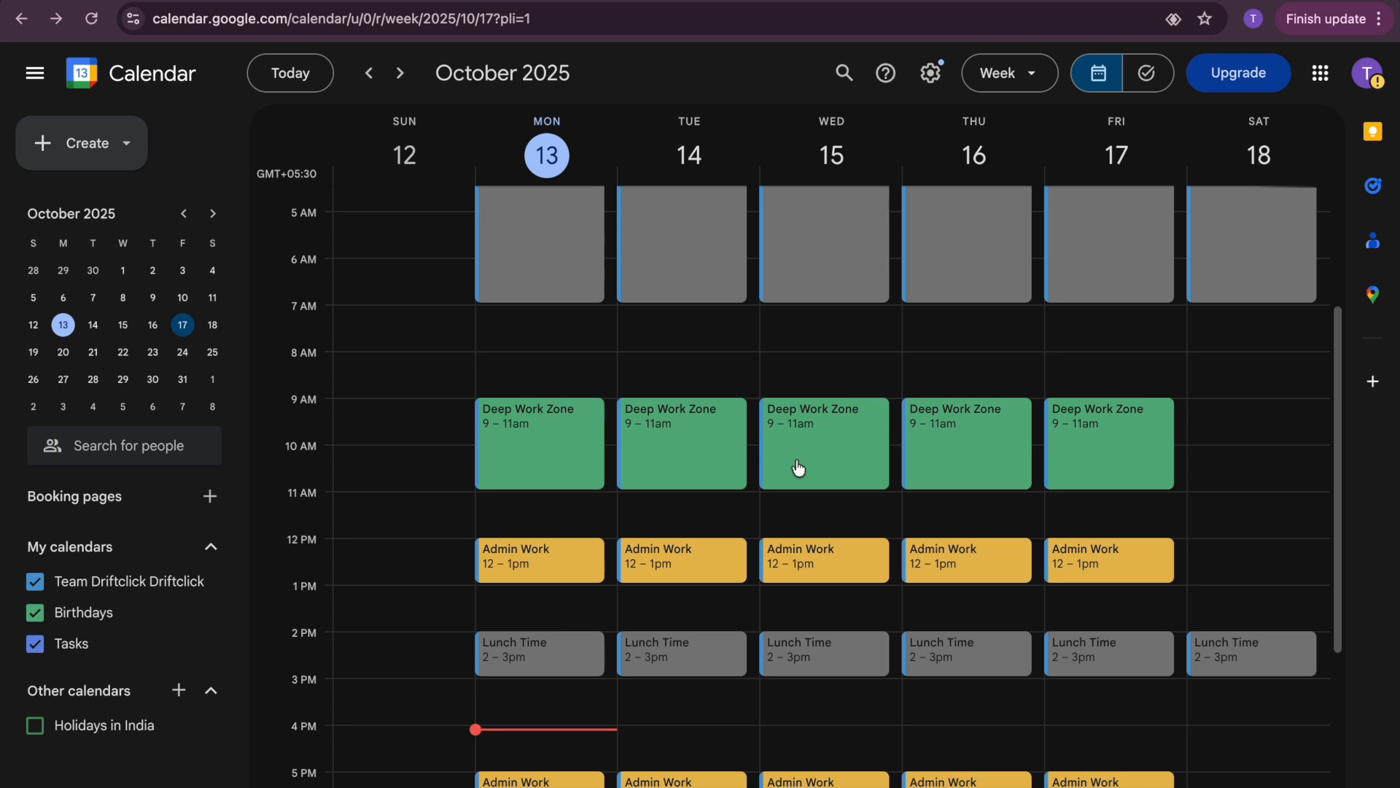
pyautogui.scroll(-2, 798, 468)
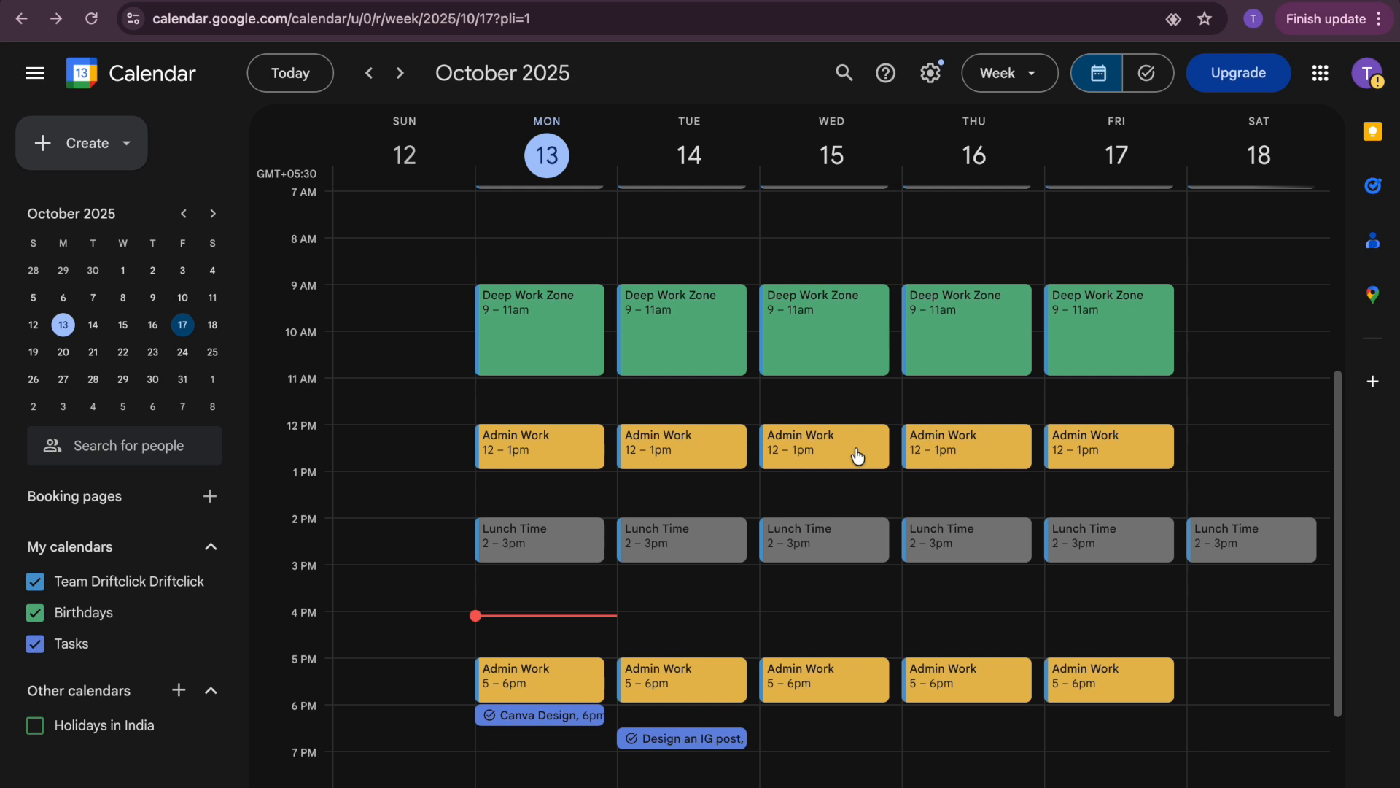
pyautogui.scroll(-3, 858, 456)
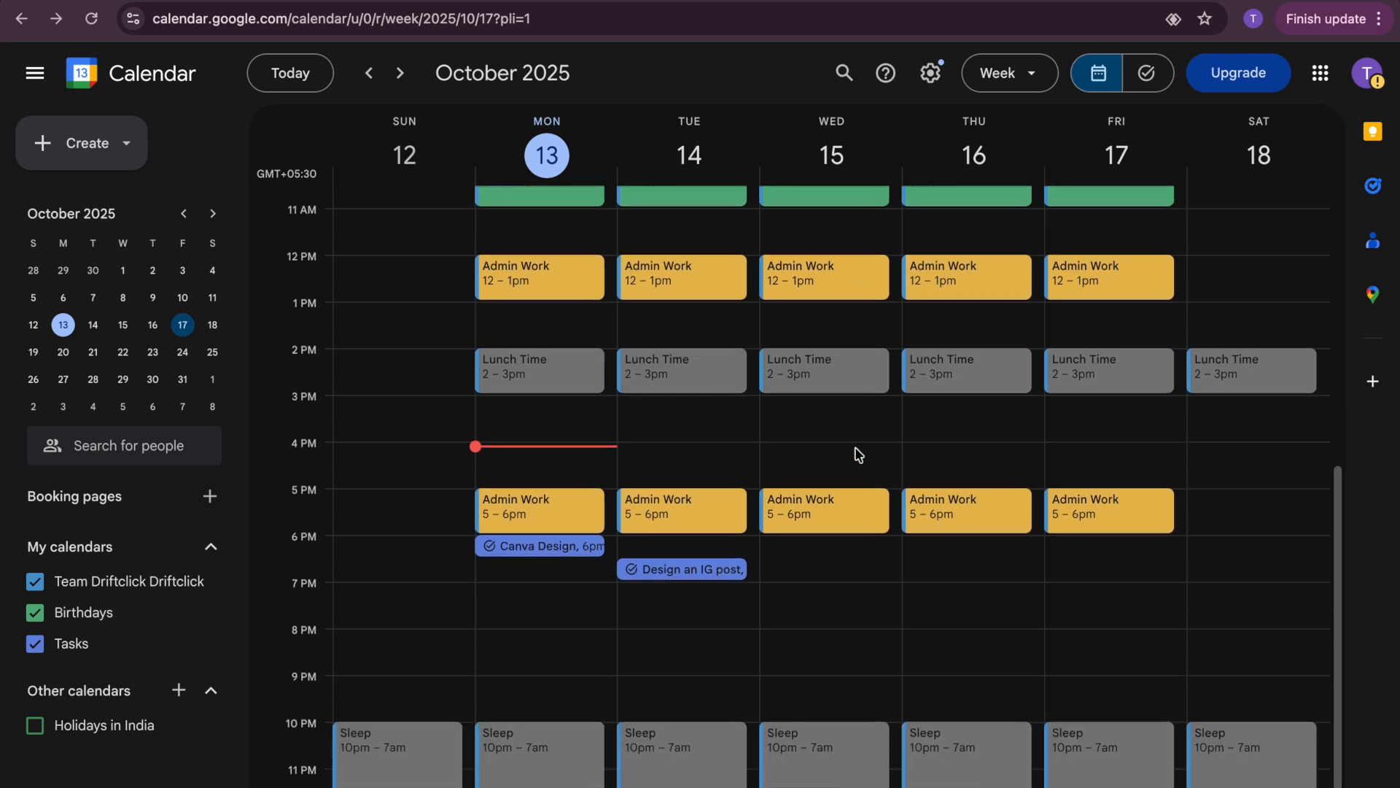
# Draft an event titled Personal Growth - Book reading on Monday, October 13 from 8:00pm to 9:00pm
pyautogui.click(526, 647)
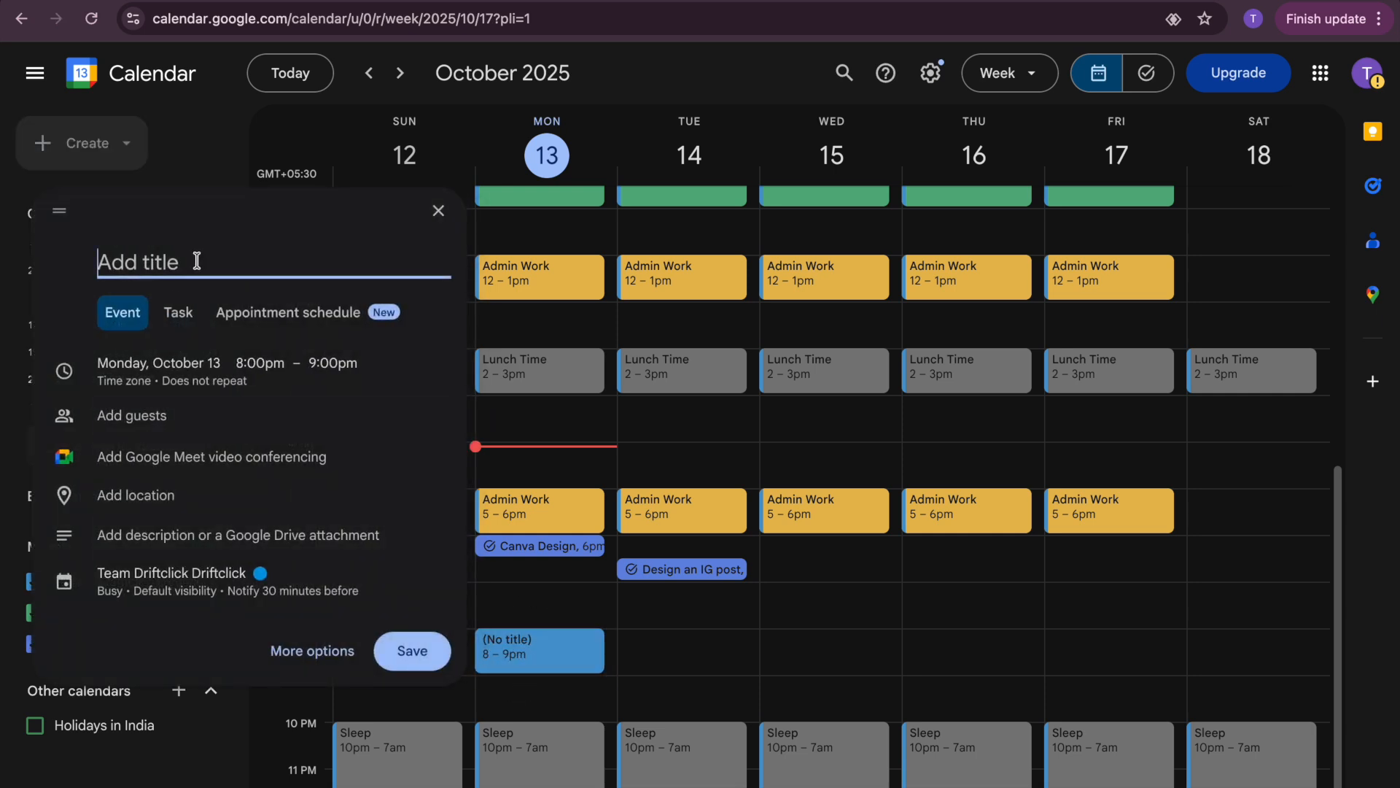
pyautogui.write('Personal Growth')
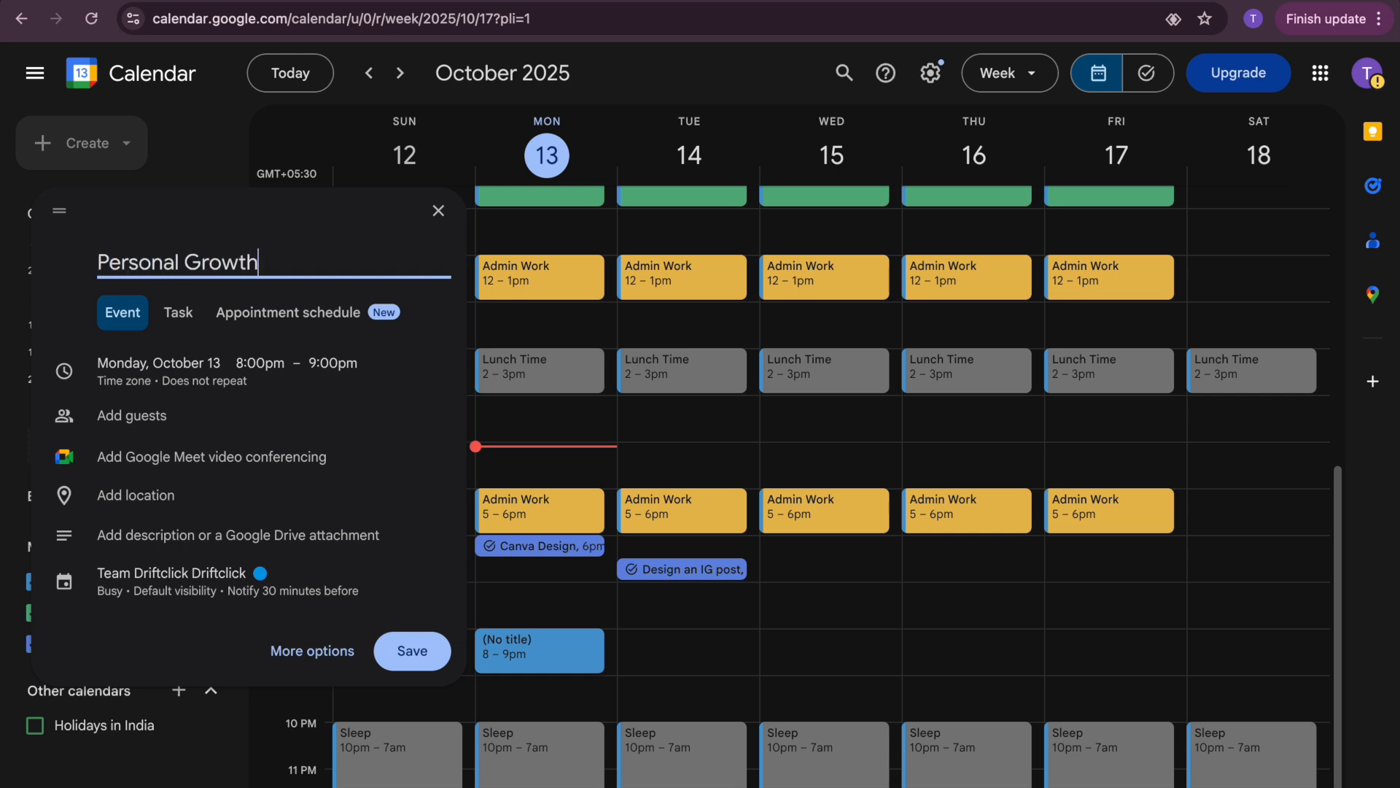
pyautogui.write(' - Books')
pyautogui.press('BackSpace')
pyautogui.write('reading')
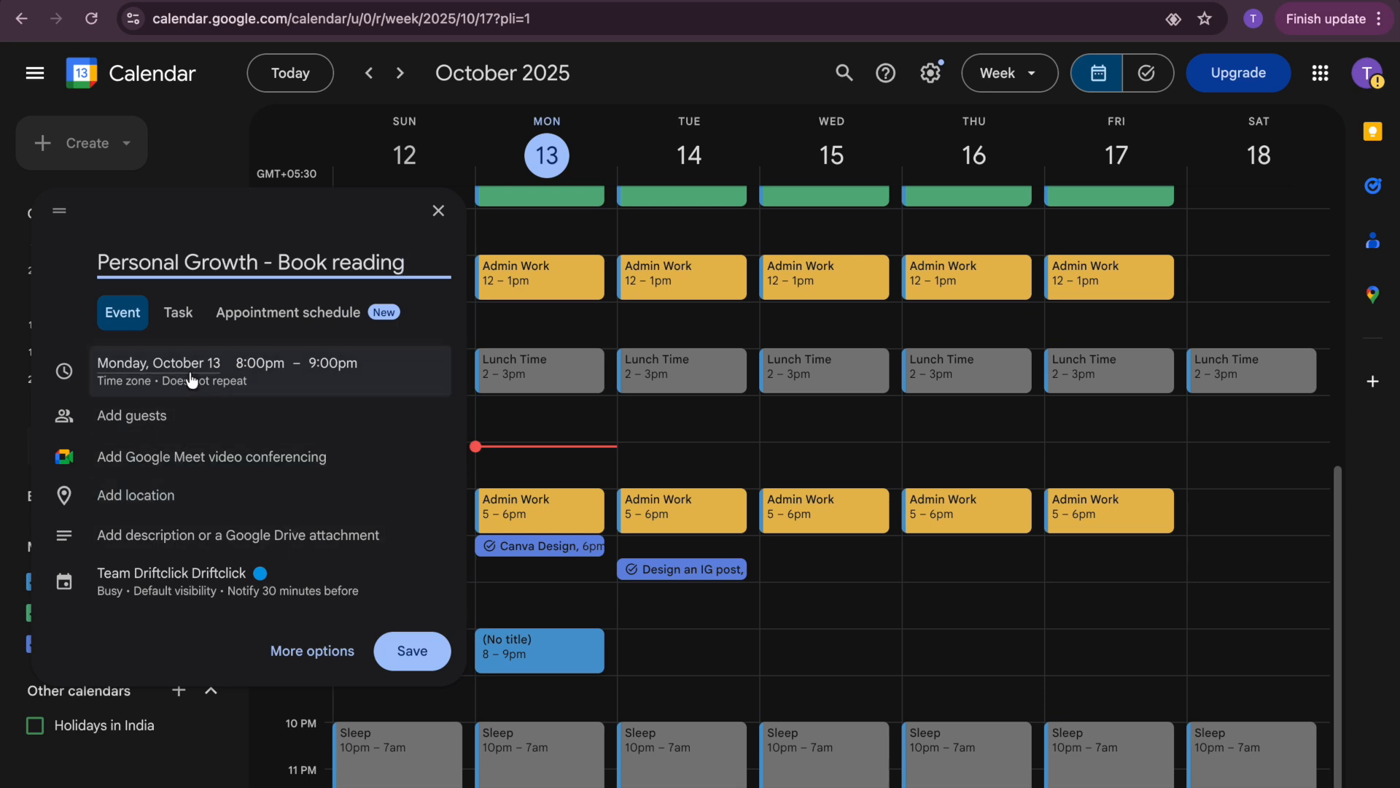
# Set the Personal Growth - Book reading event to repeat daily
pyautogui.click(160, 364)
pyautogui.click(435, 431)
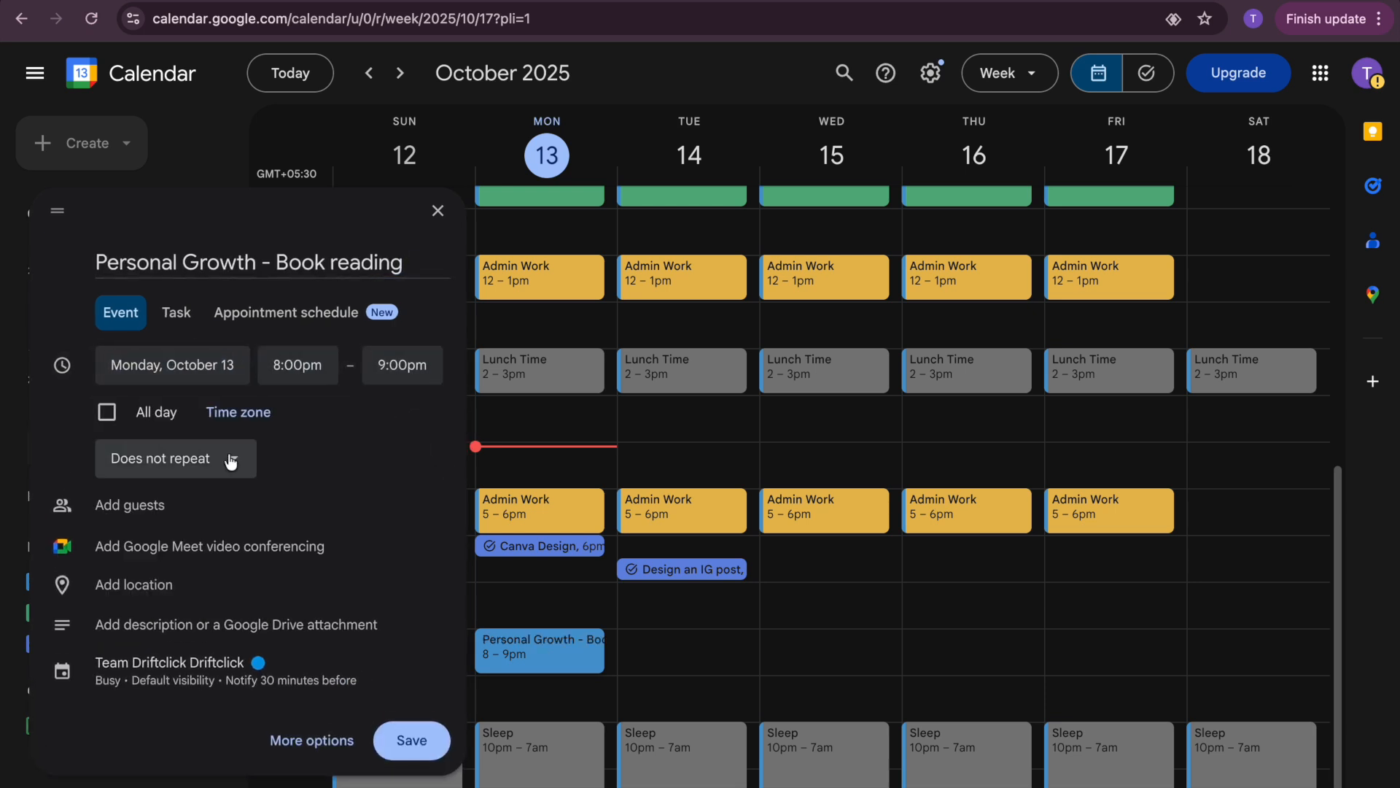
pyautogui.click(231, 459)
pyautogui.click(190, 555)
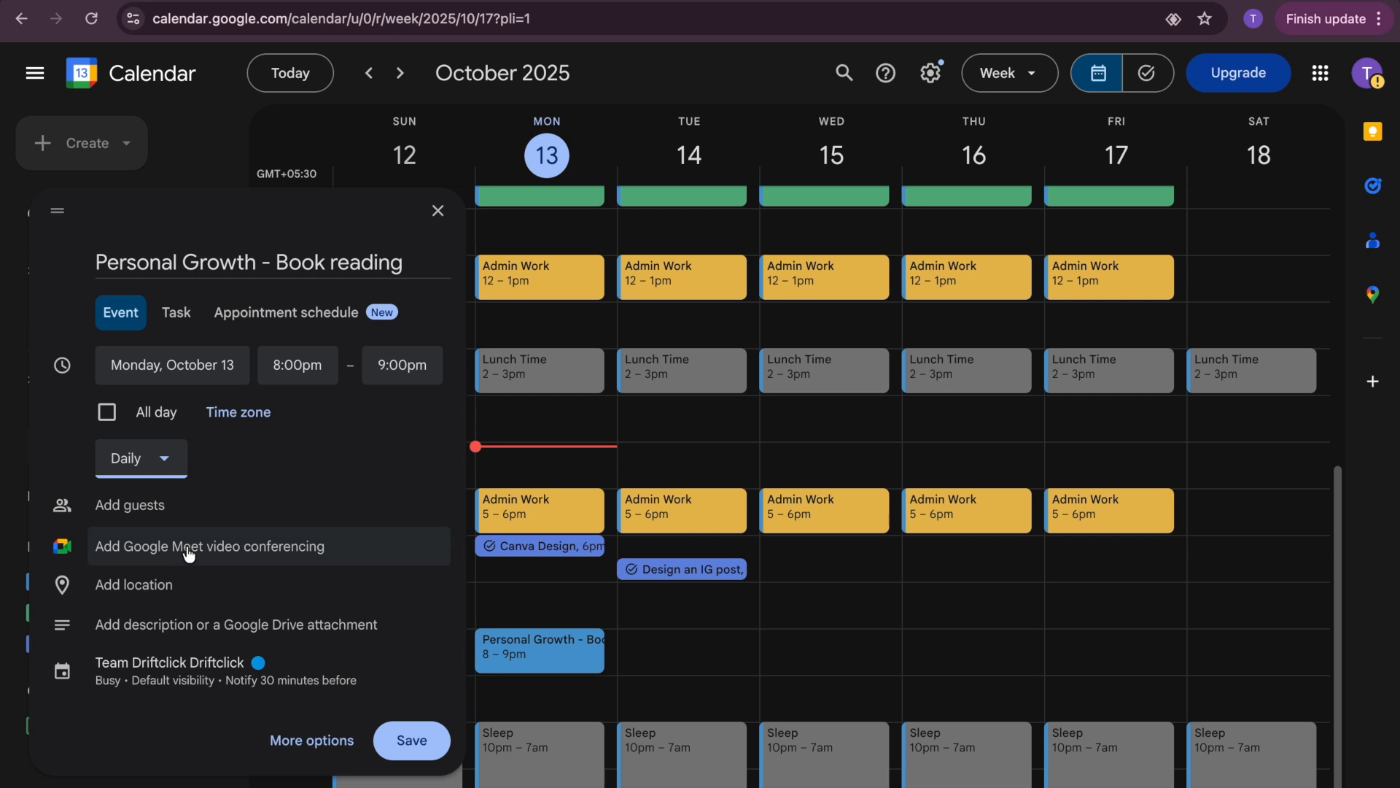
# Color the Personal Growth - Book reading event red and save the daily series
pyautogui.click(264, 668)
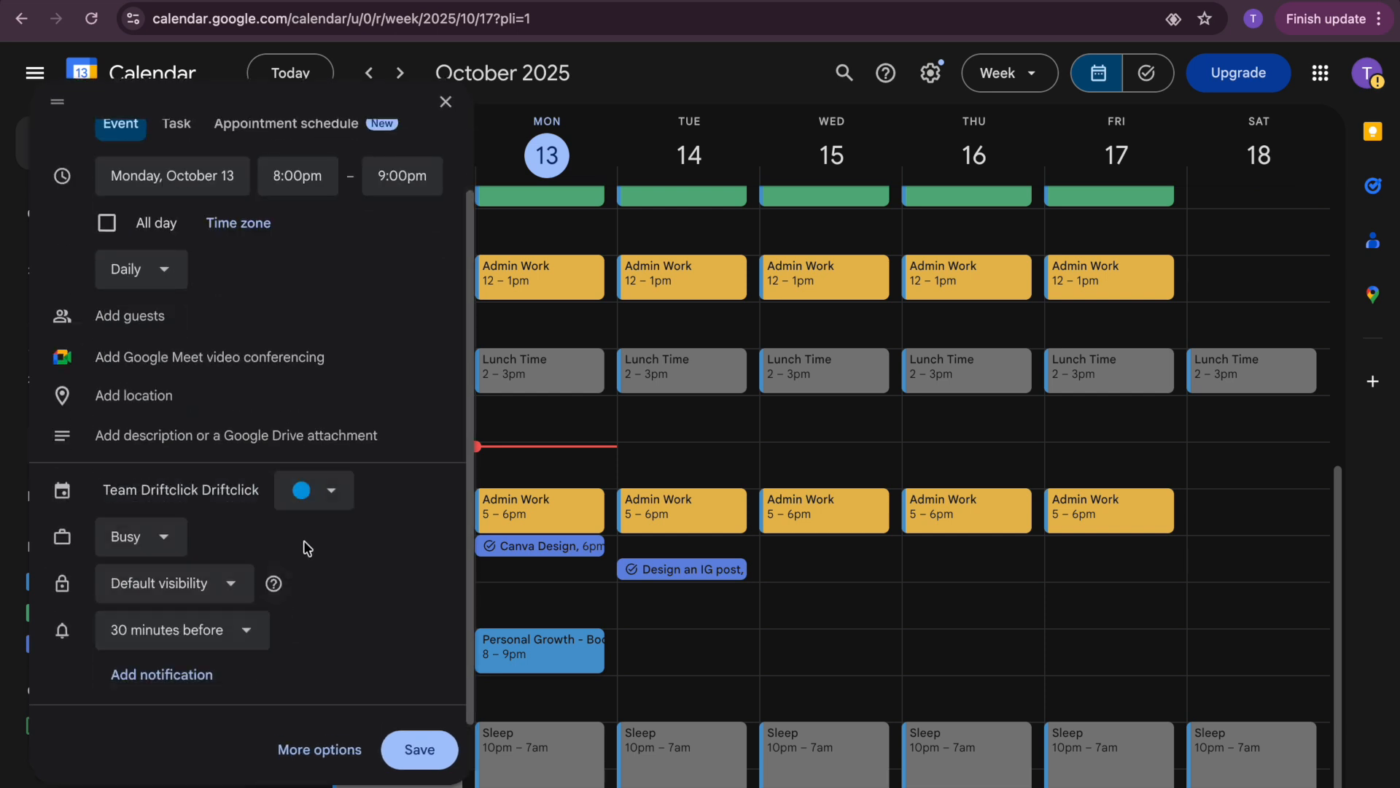
pyautogui.click(302, 495)
pyautogui.click(292, 486)
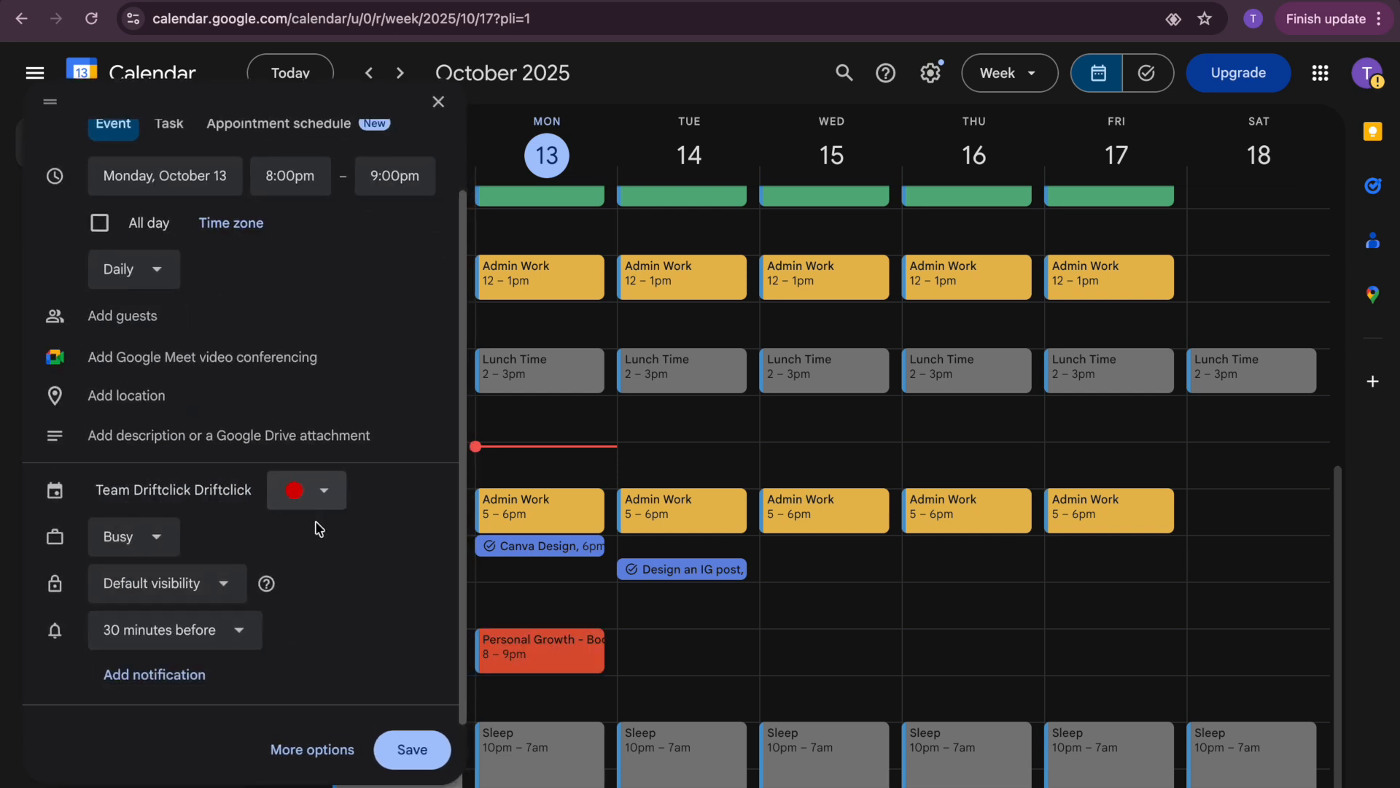
pyautogui.click(408, 749)
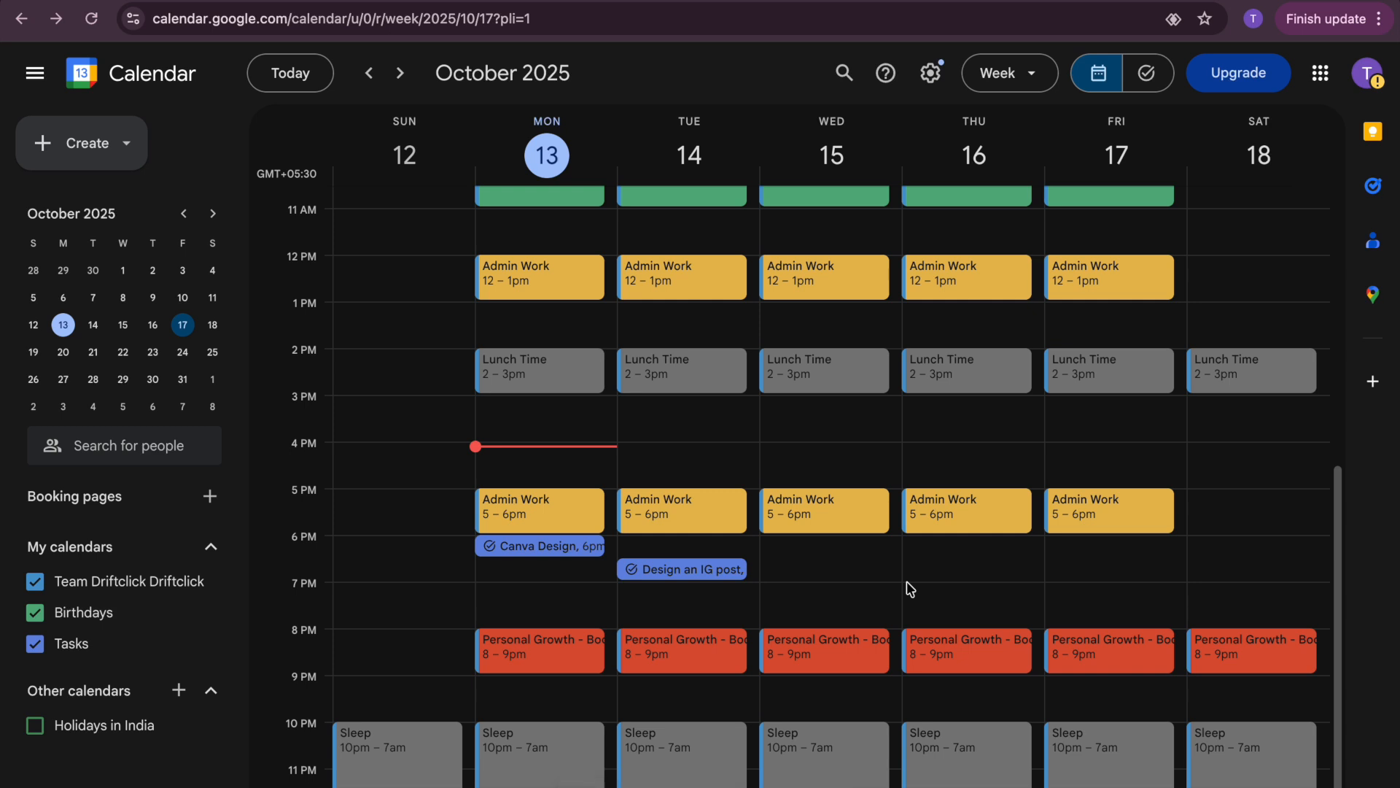
# Open the full details of the 5–6pm Admin Work event on Tuesday, October 14 to check its notification setting, and close them unchanged
pyautogui.scroll(1, 910, 589)
pyautogui.scroll(-1, 910, 589)
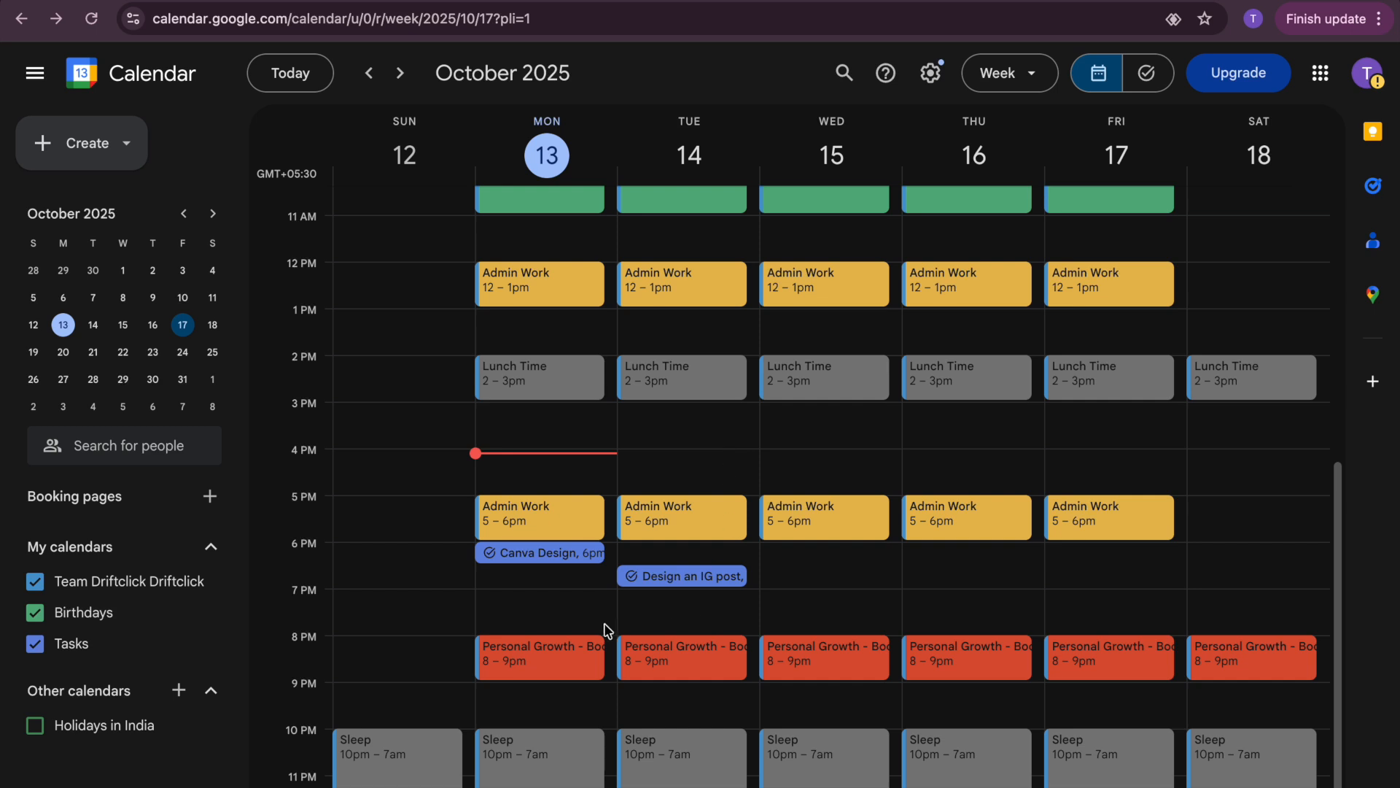
pyautogui.click(691, 531)
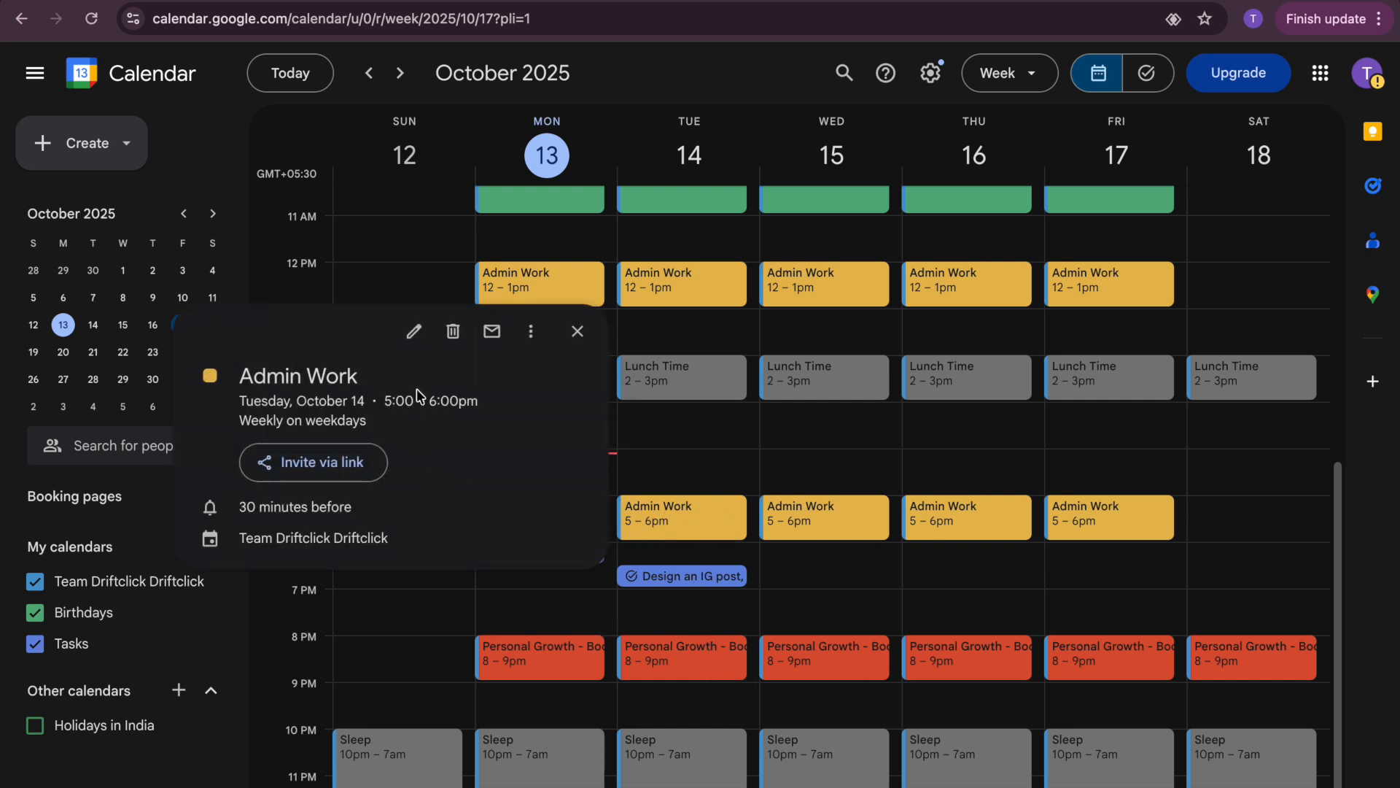
pyautogui.click(413, 336)
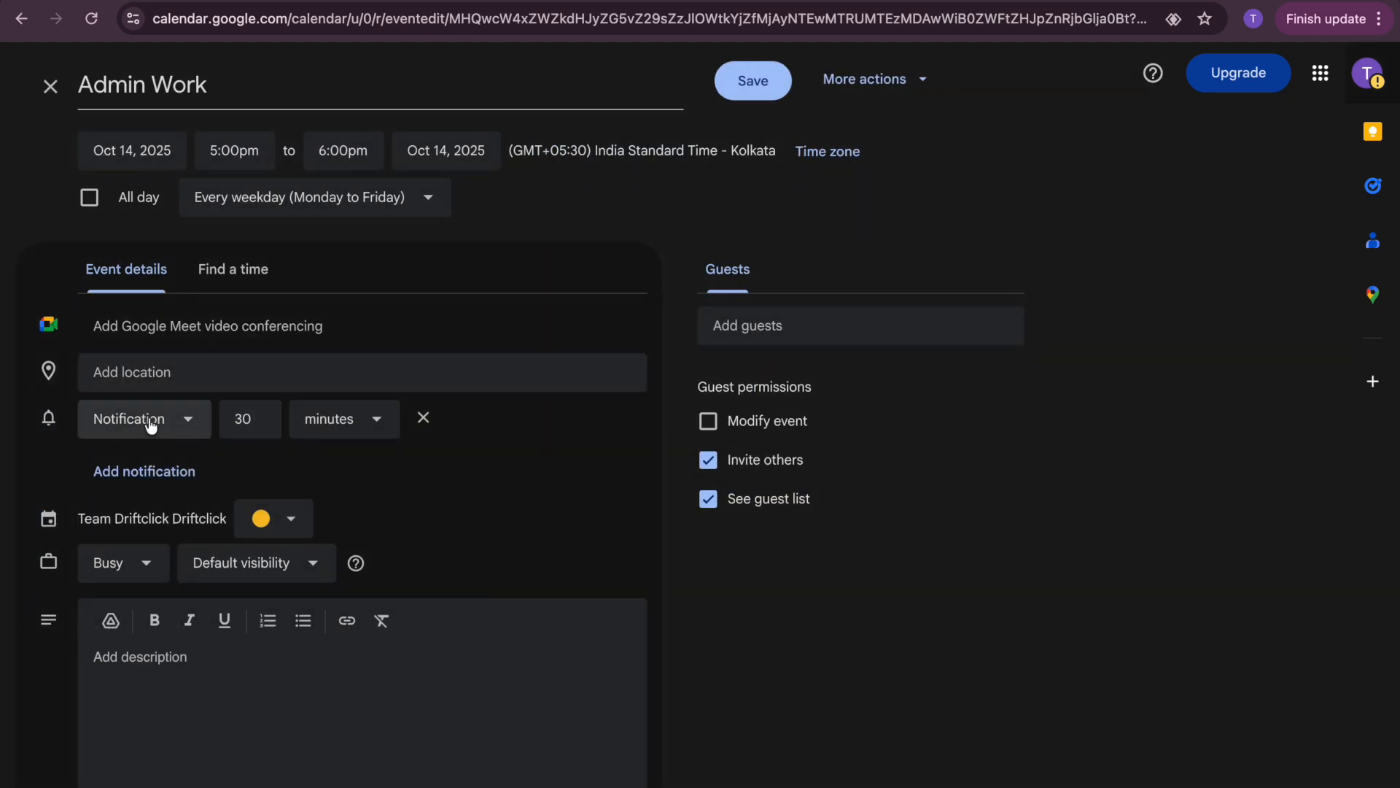
pyautogui.click(51, 87)
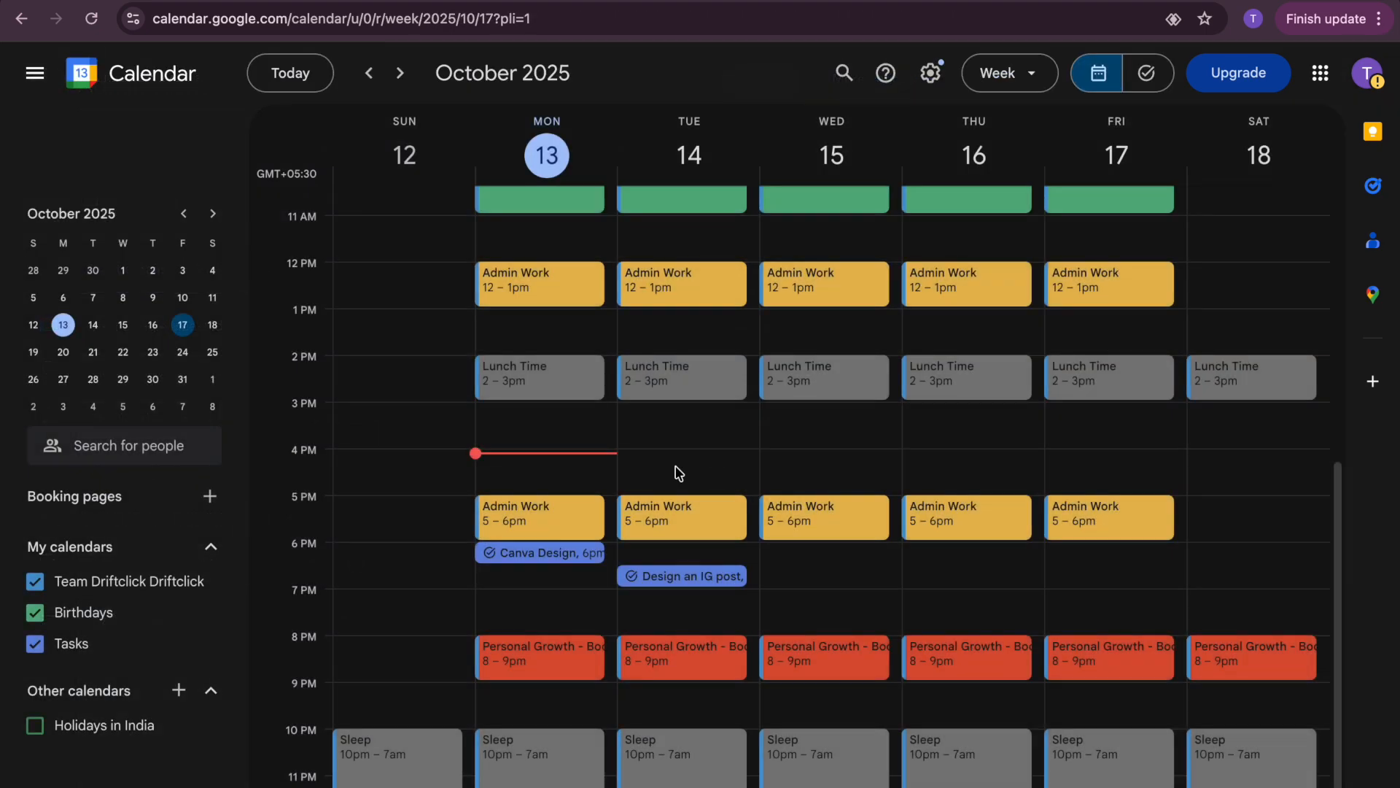
# Draft an event titled Google meet with client on Thursday, October 16 from 6:00pm to 7:00pm, with its notification options expanded
pyautogui.click(973, 566)
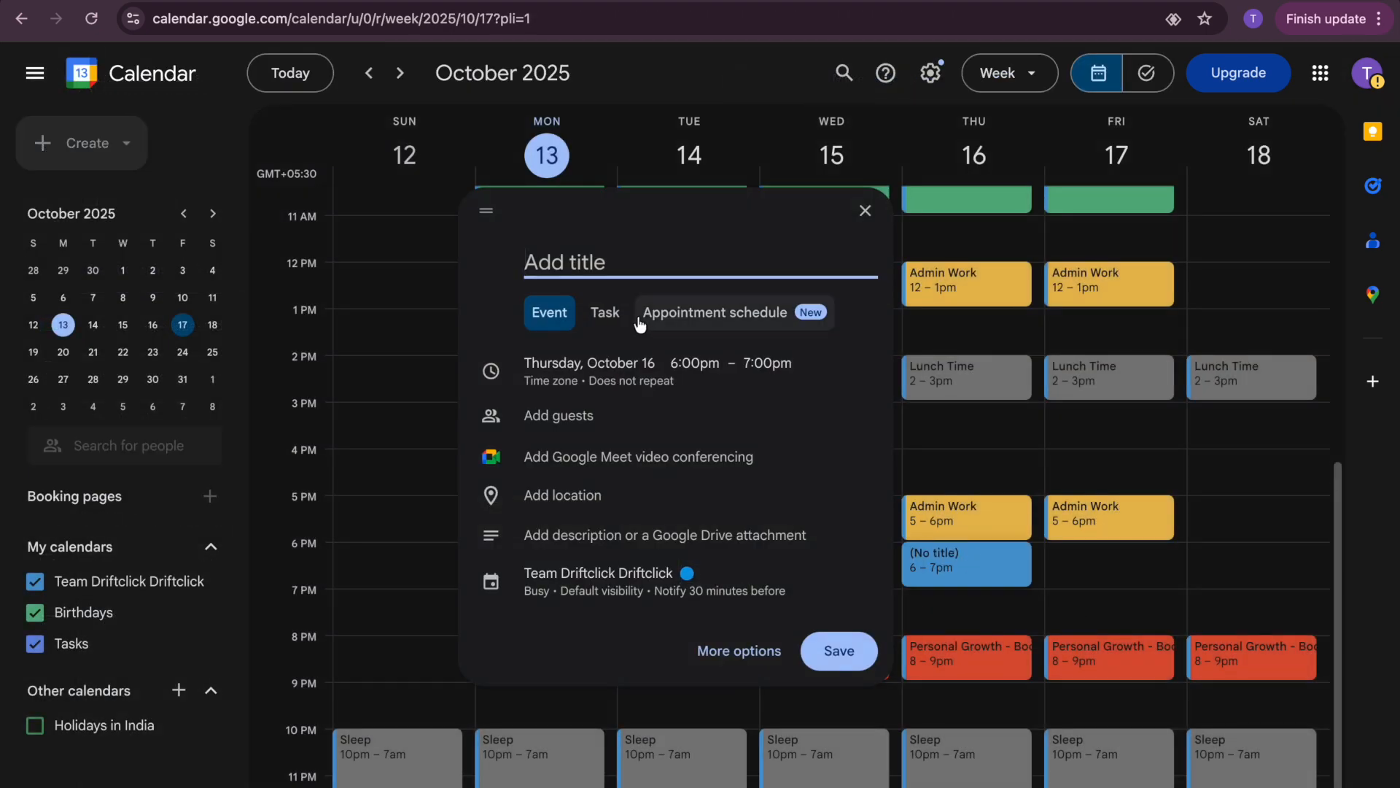
pyautogui.click(711, 581)
pyautogui.moveTo(686, 598)
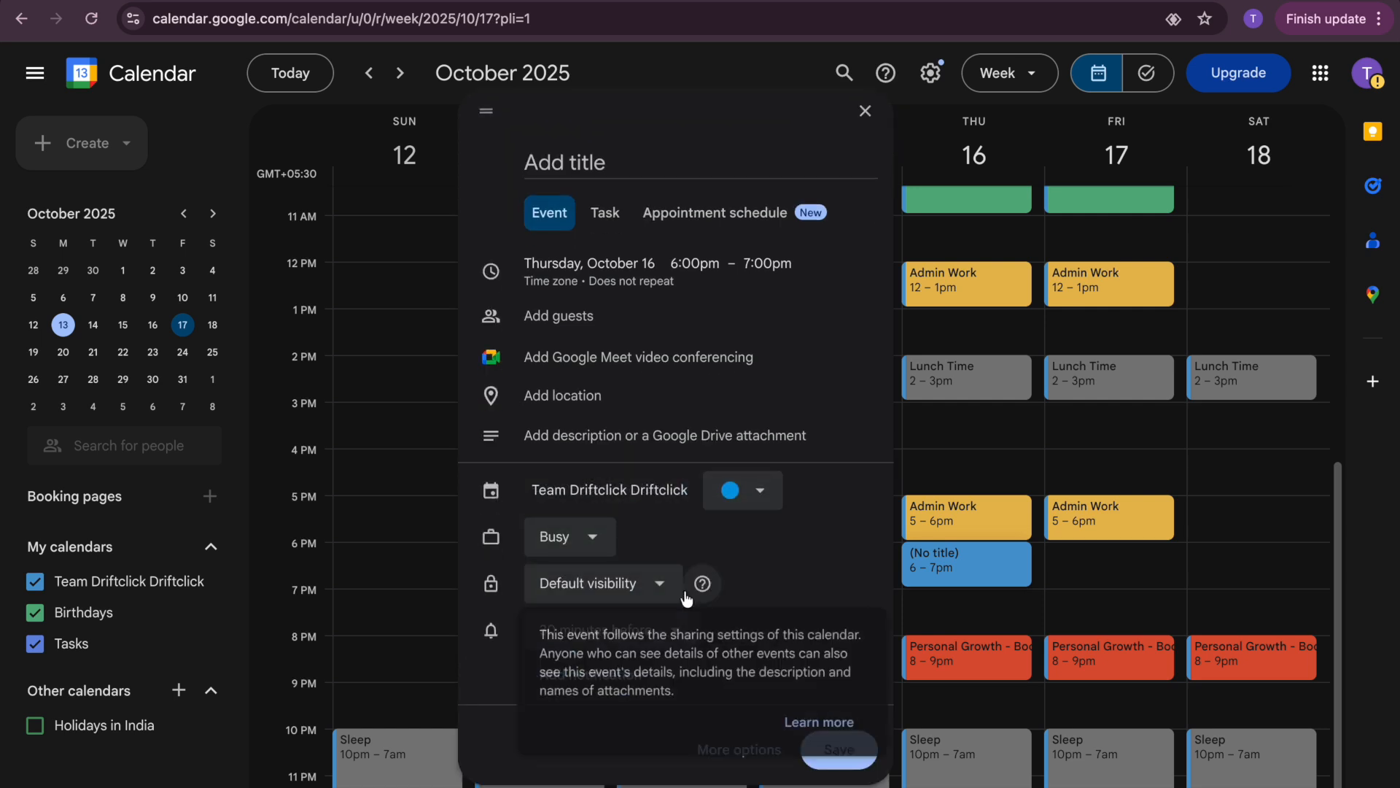
pyautogui.click(656, 631)
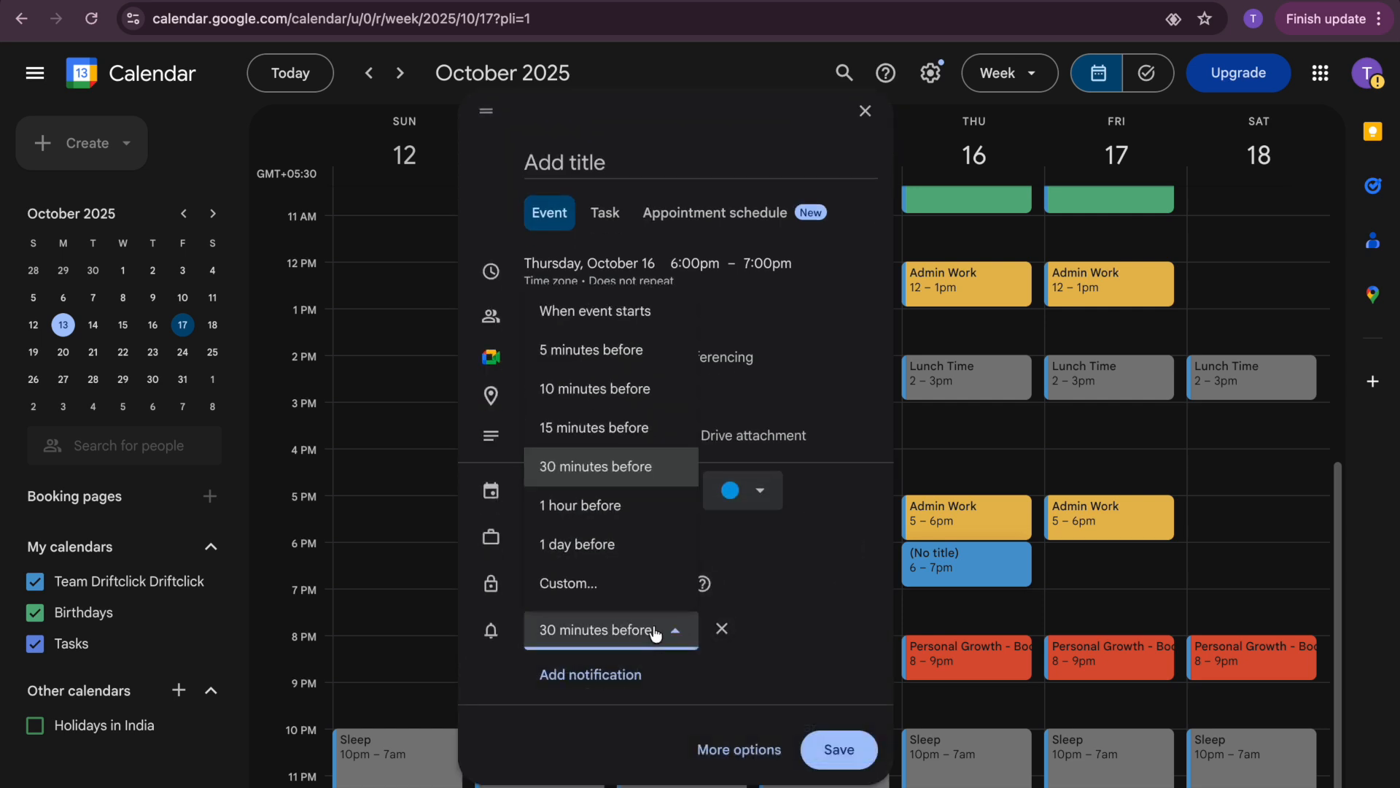
pyautogui.click(825, 614)
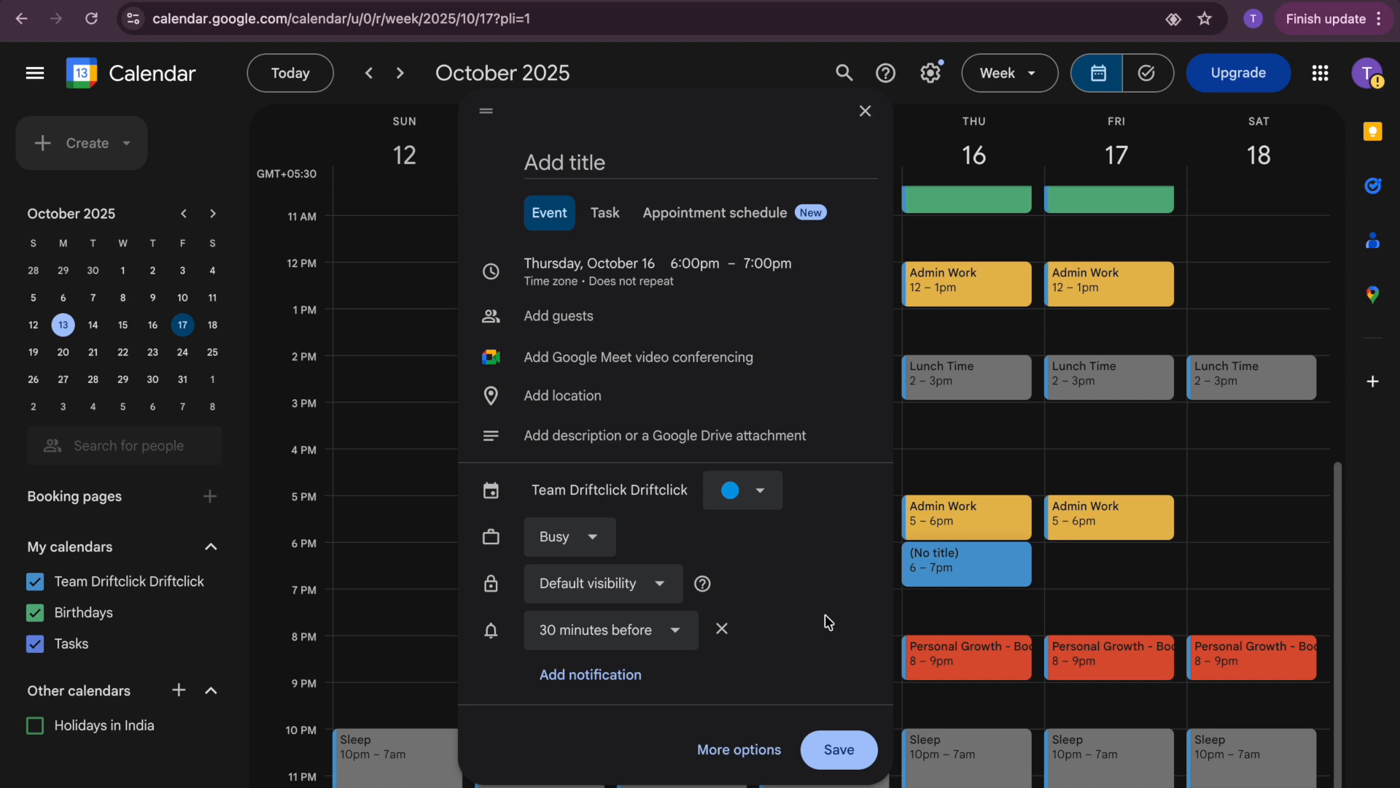
pyautogui.click(684, 166)
pyautogui.write('Google meet with client')
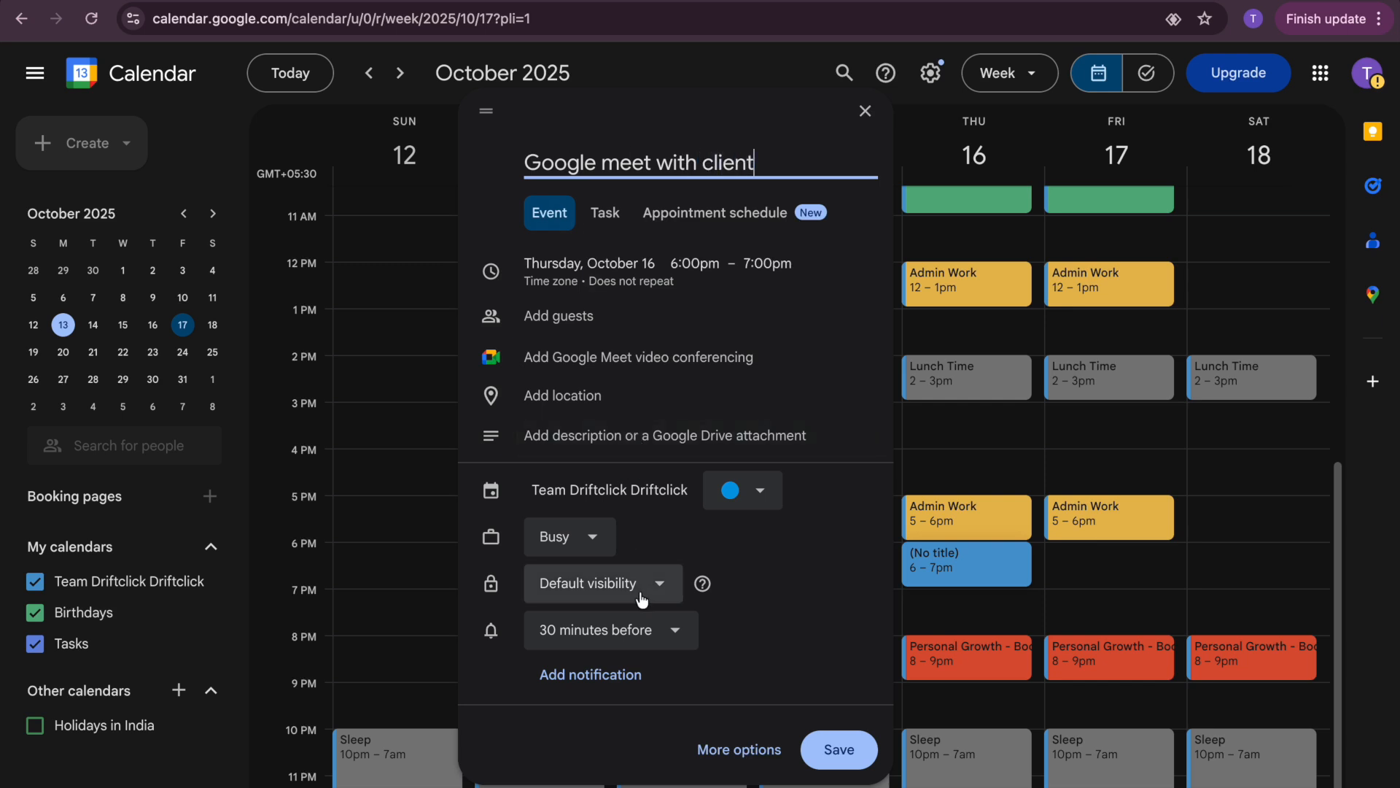
# Set the client meeting's notification to 10 minutes before and add a second, custom notification 2 minutes before
pyautogui.click(629, 636)
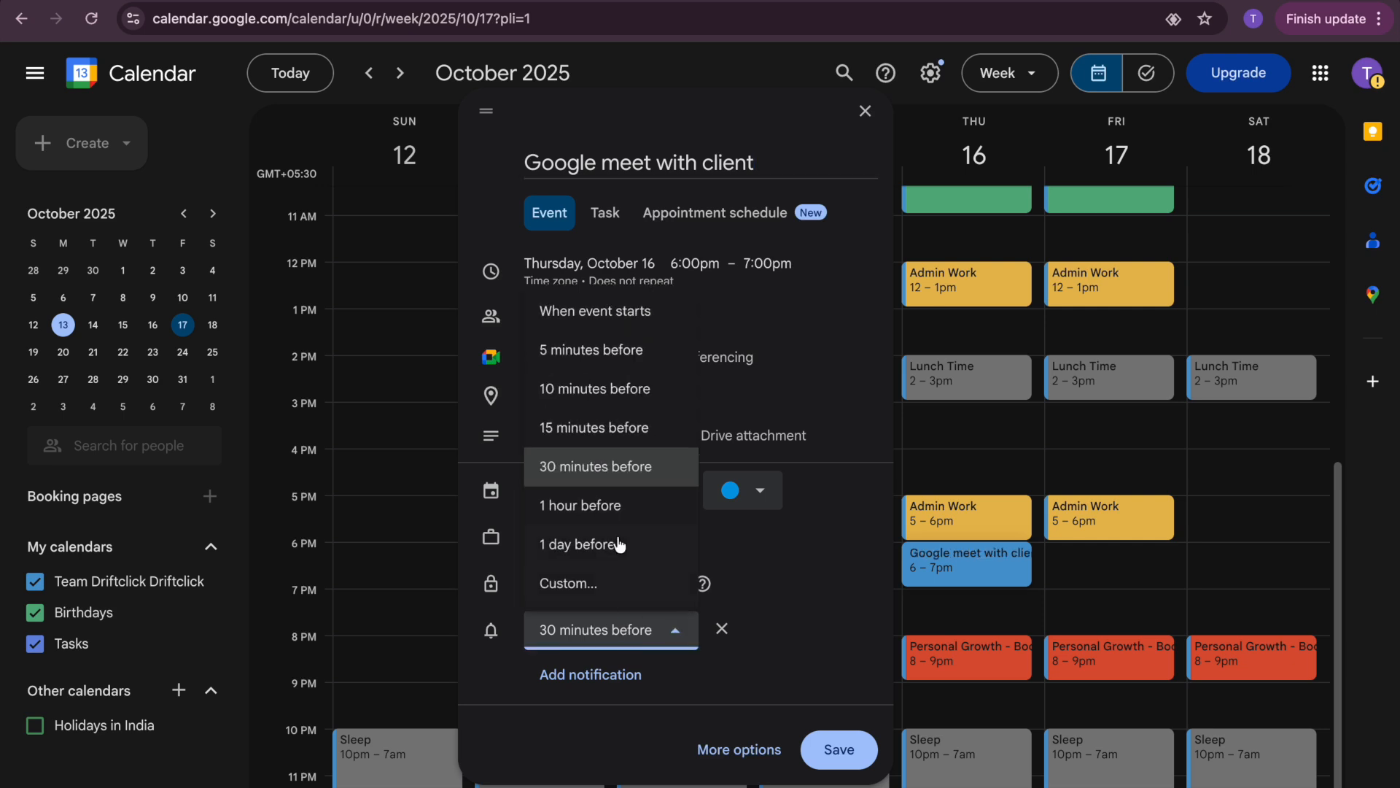
pyautogui.click(603, 402)
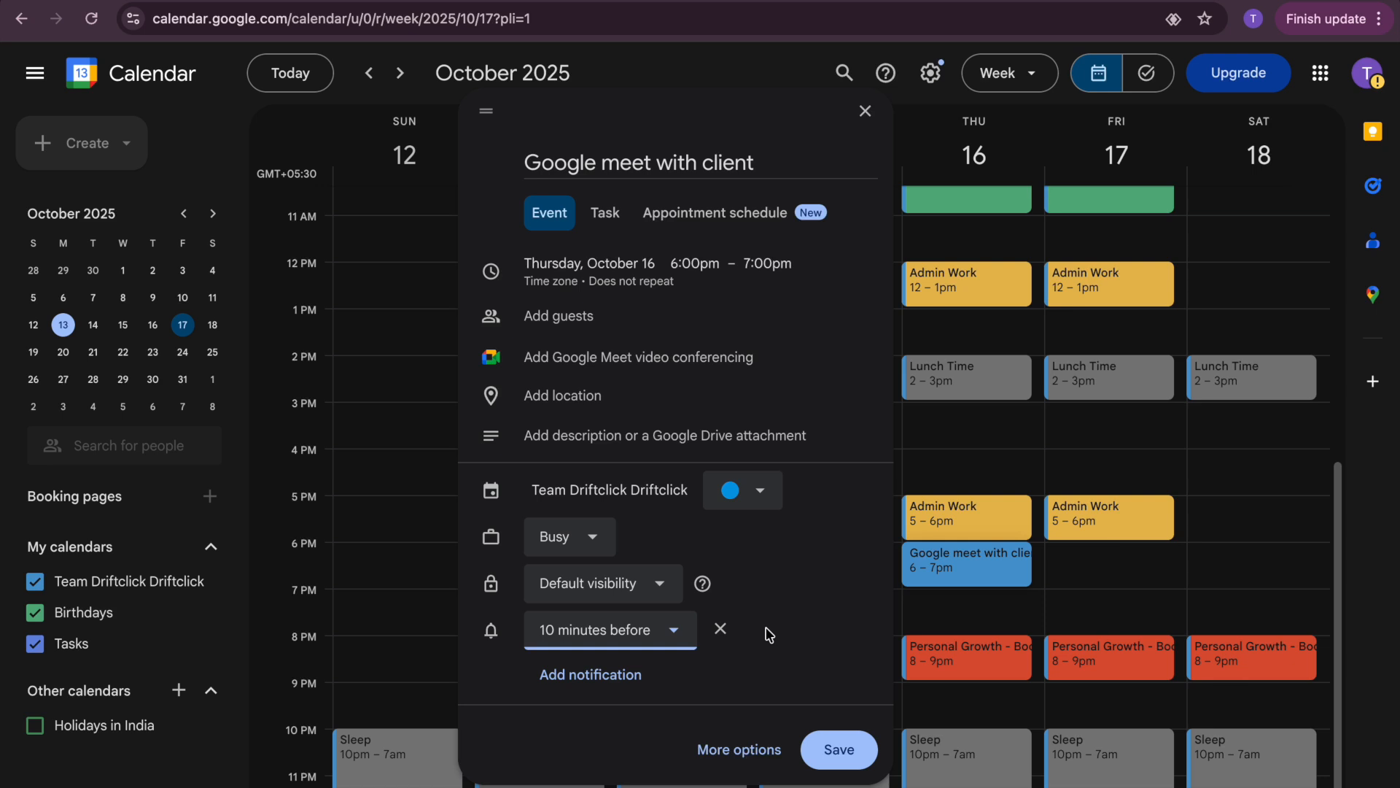
pyautogui.click(632, 678)
pyautogui.click(630, 683)
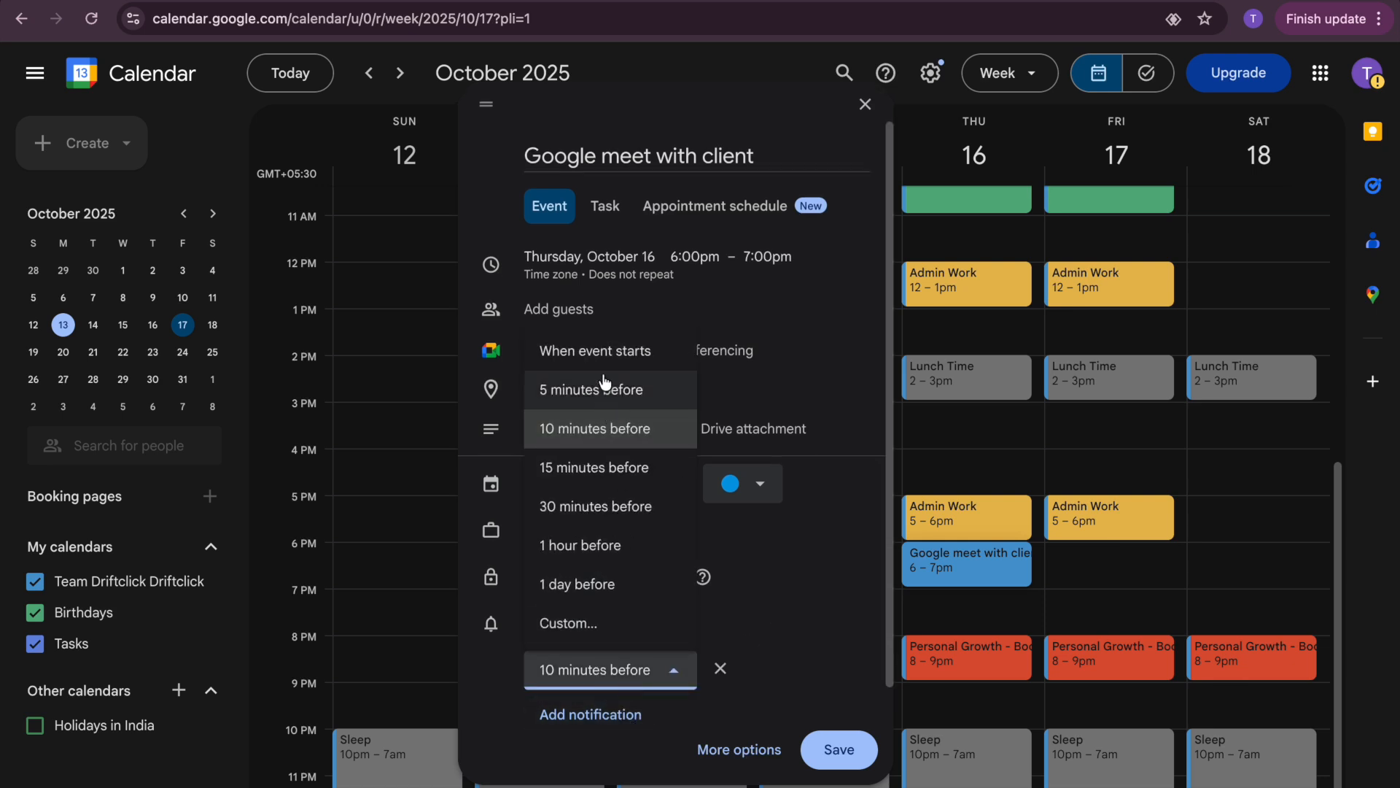
pyautogui.click(561, 624)
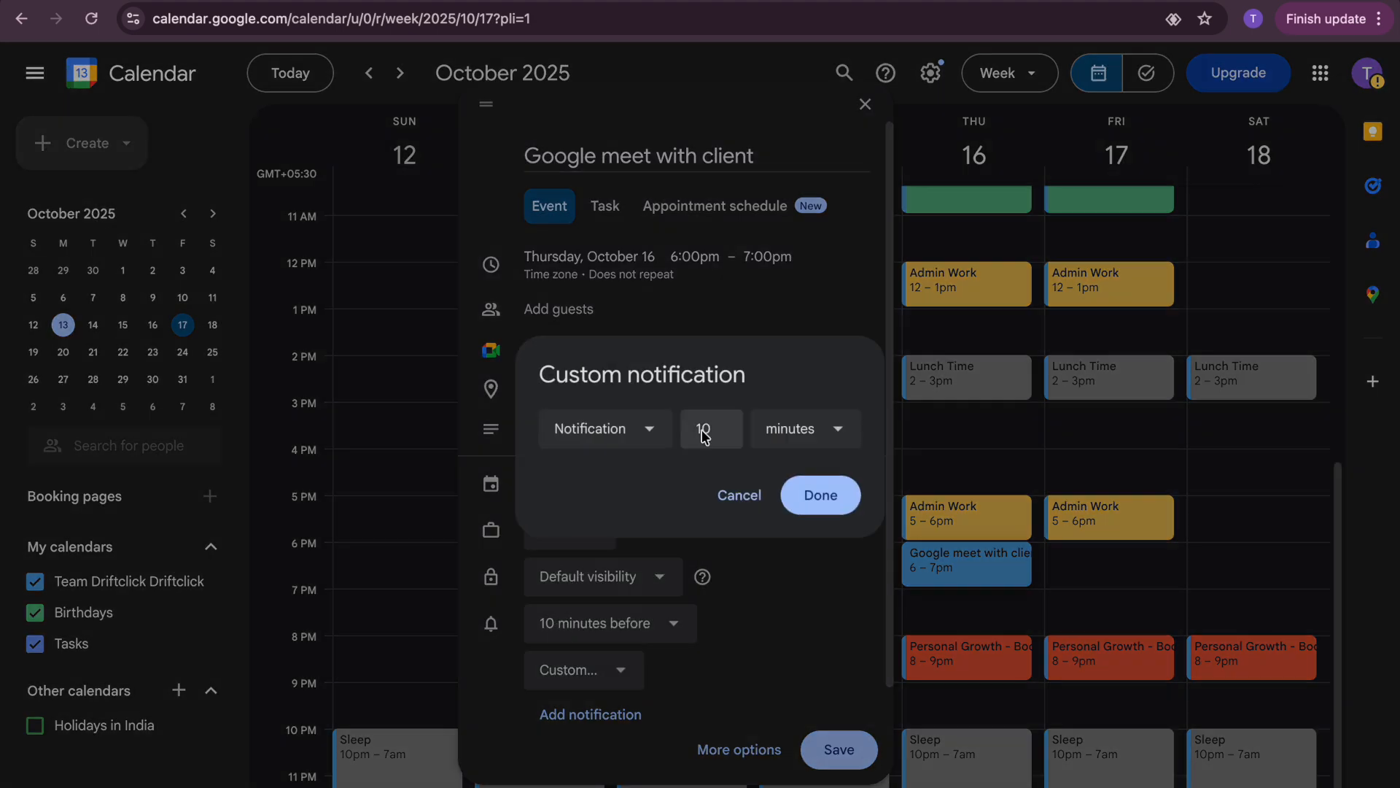
pyautogui.click(707, 431)
pyautogui.press('BackSpace')
pyautogui.press('BackSpace')
pyautogui.write('2')
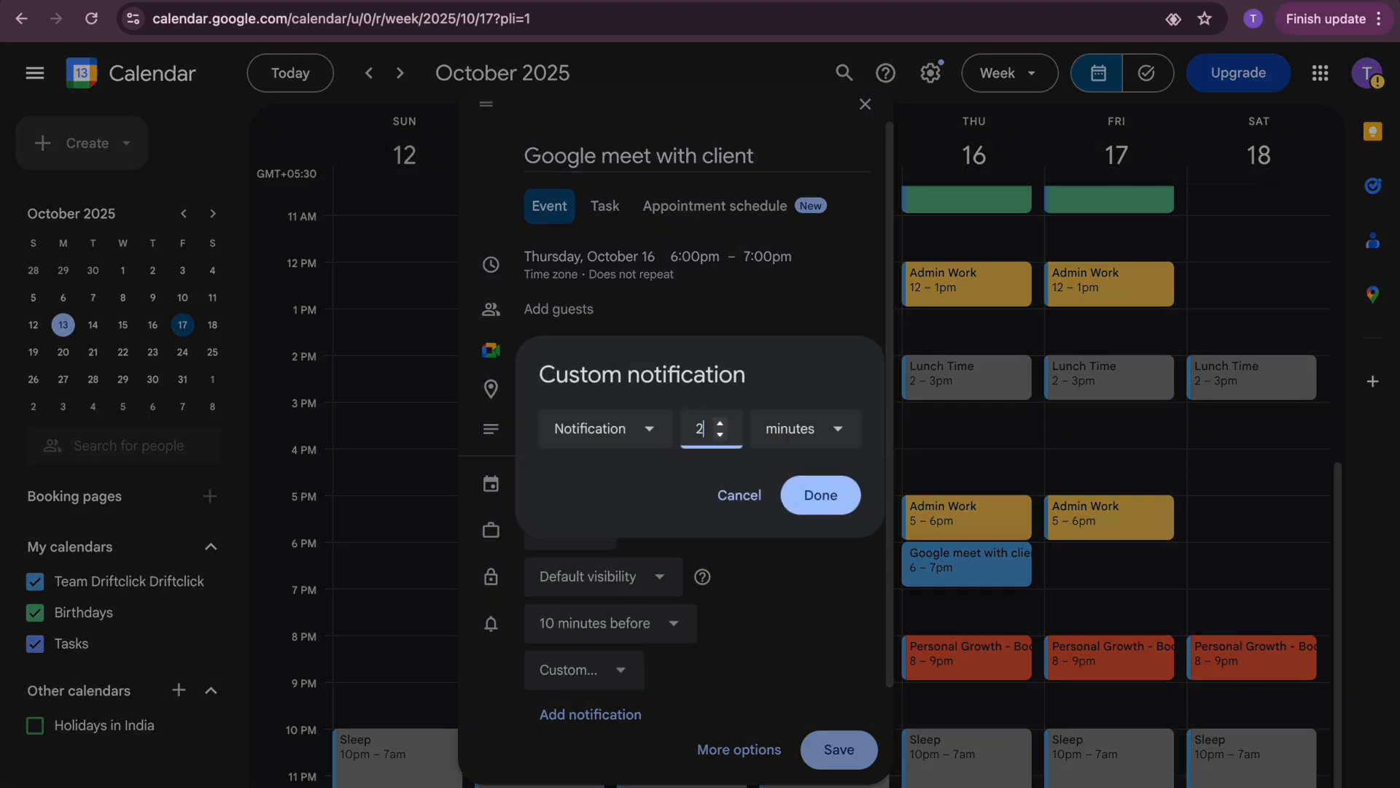
pyautogui.click(817, 507)
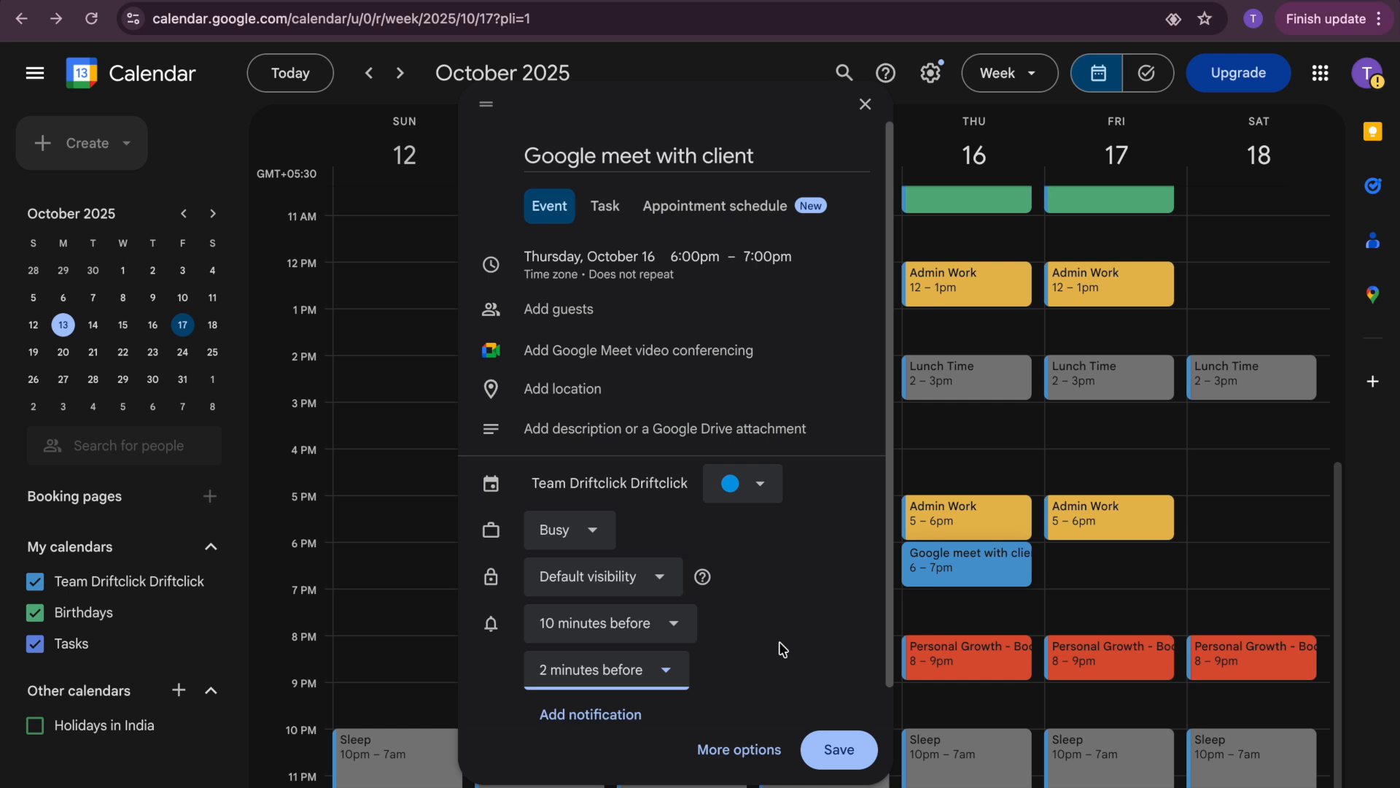
# Change the client meeting's first notification to 15 minutes before and save the event
pyautogui.click(619, 639)
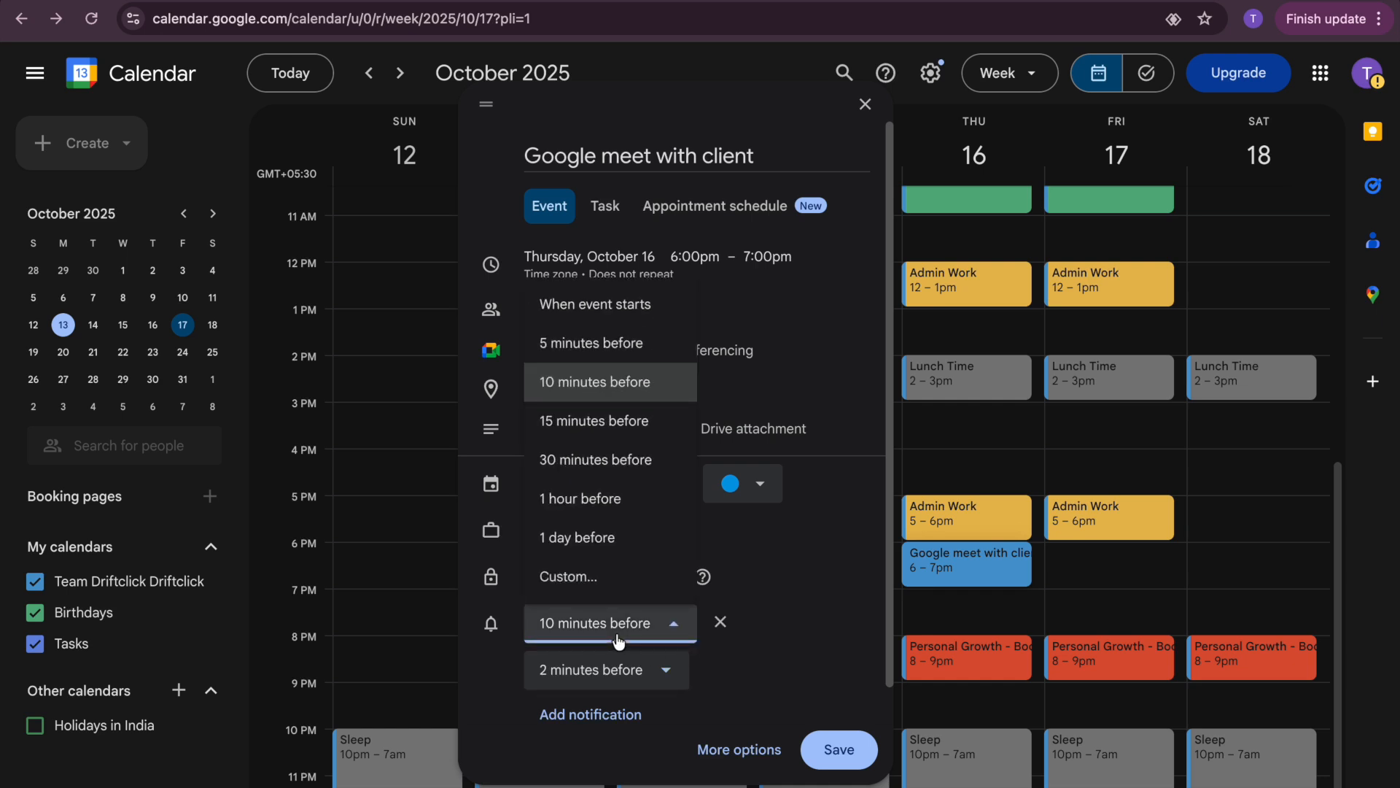
pyautogui.click(629, 421)
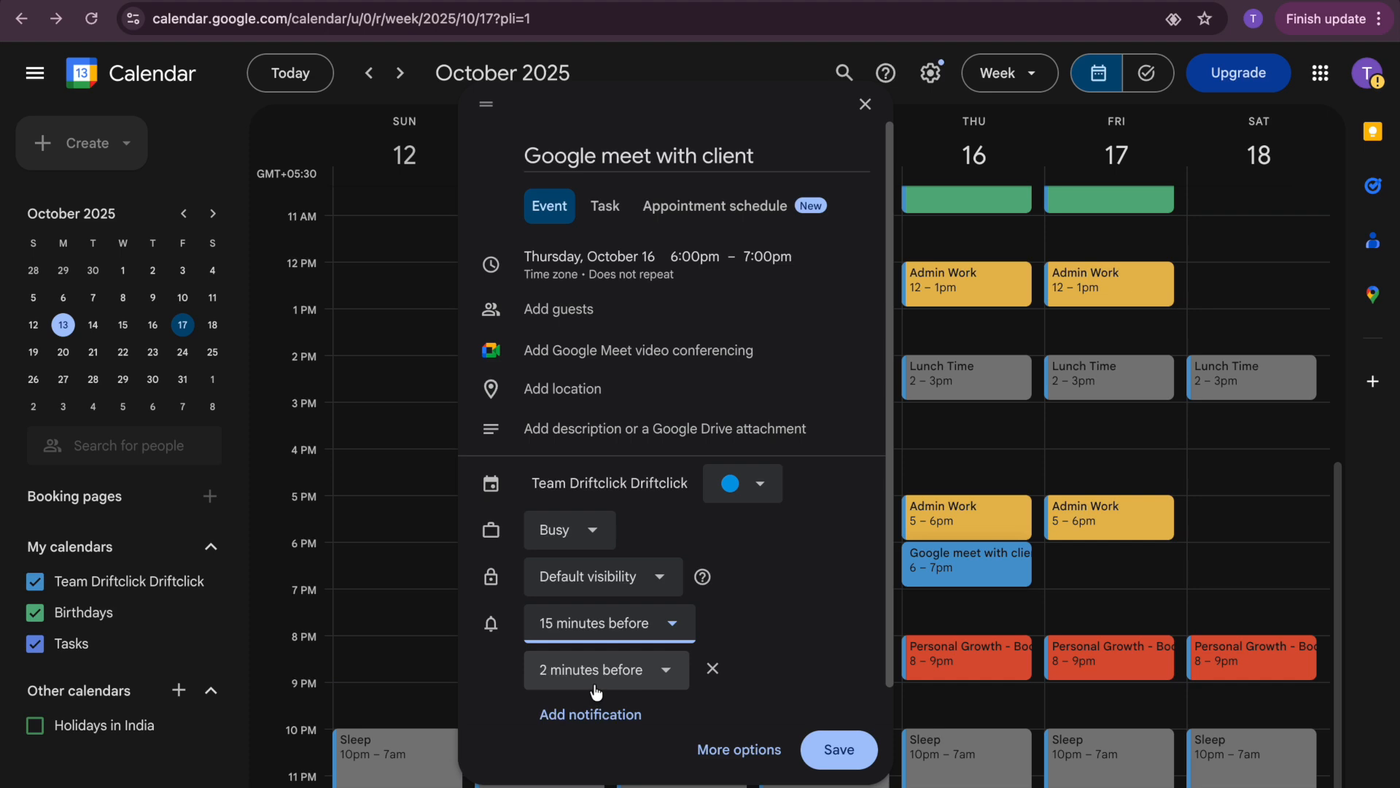
pyautogui.click(837, 750)
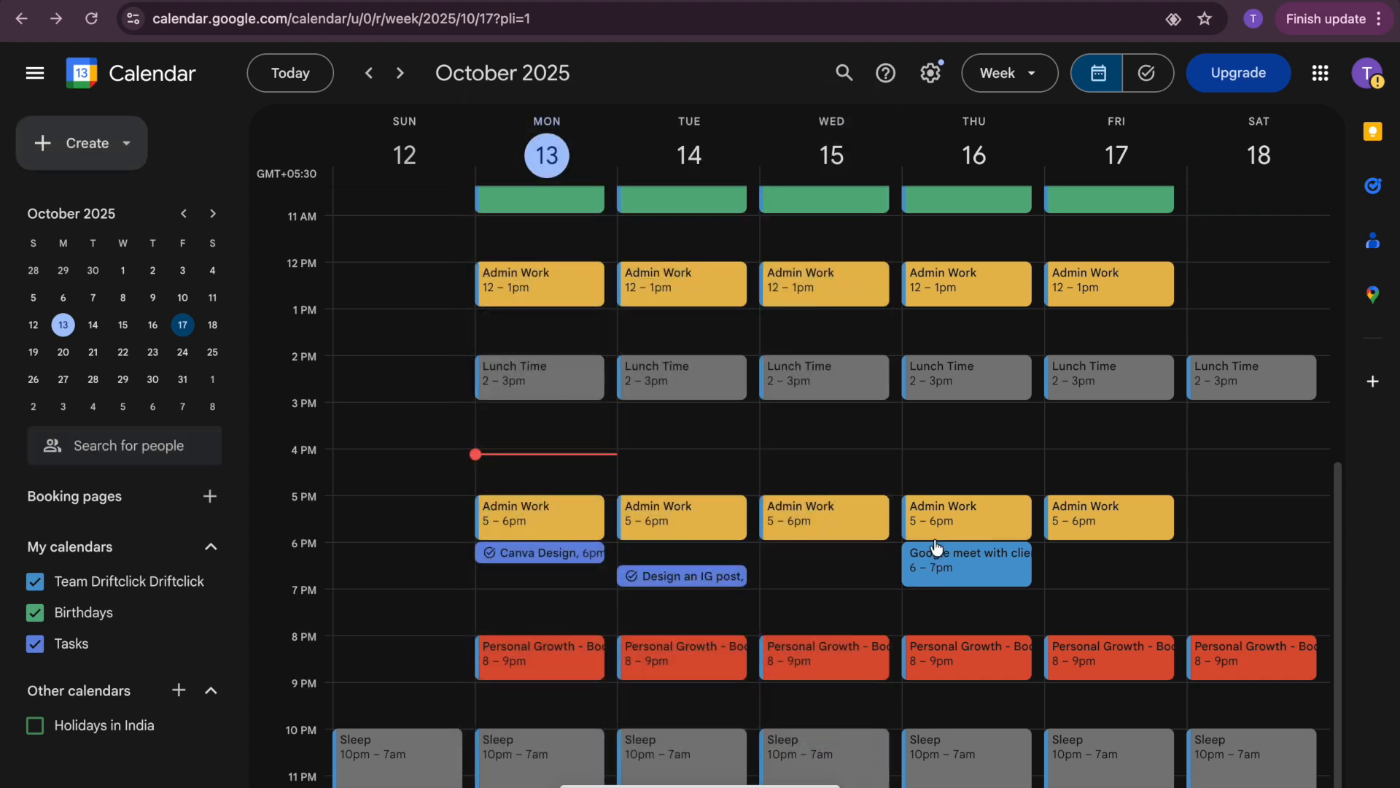
# Set the notification of Thursday, October 16's 5–6pm Admin Work event to 10 minutes, applied to this and following events
pyautogui.click(927, 513)
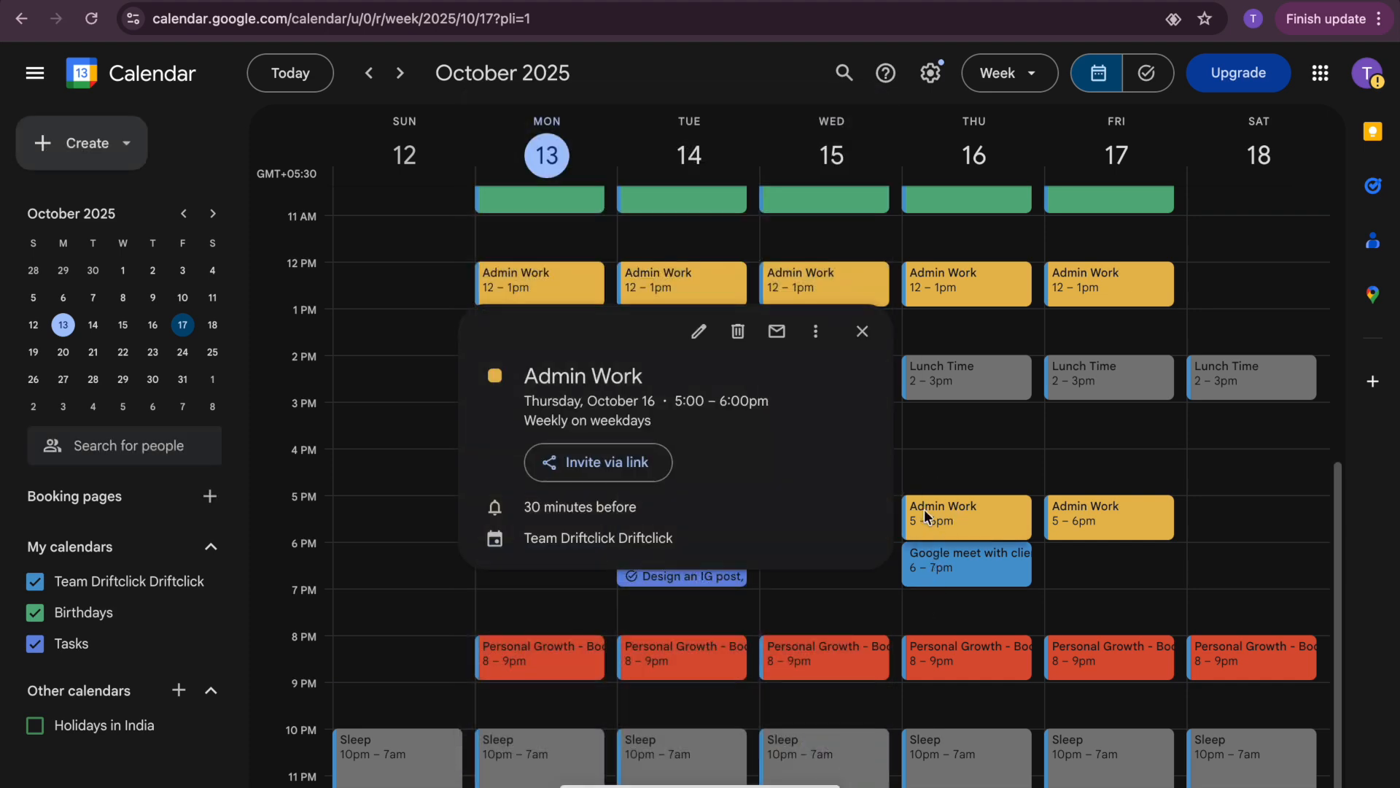
pyautogui.click(698, 337)
pyautogui.click(248, 420)
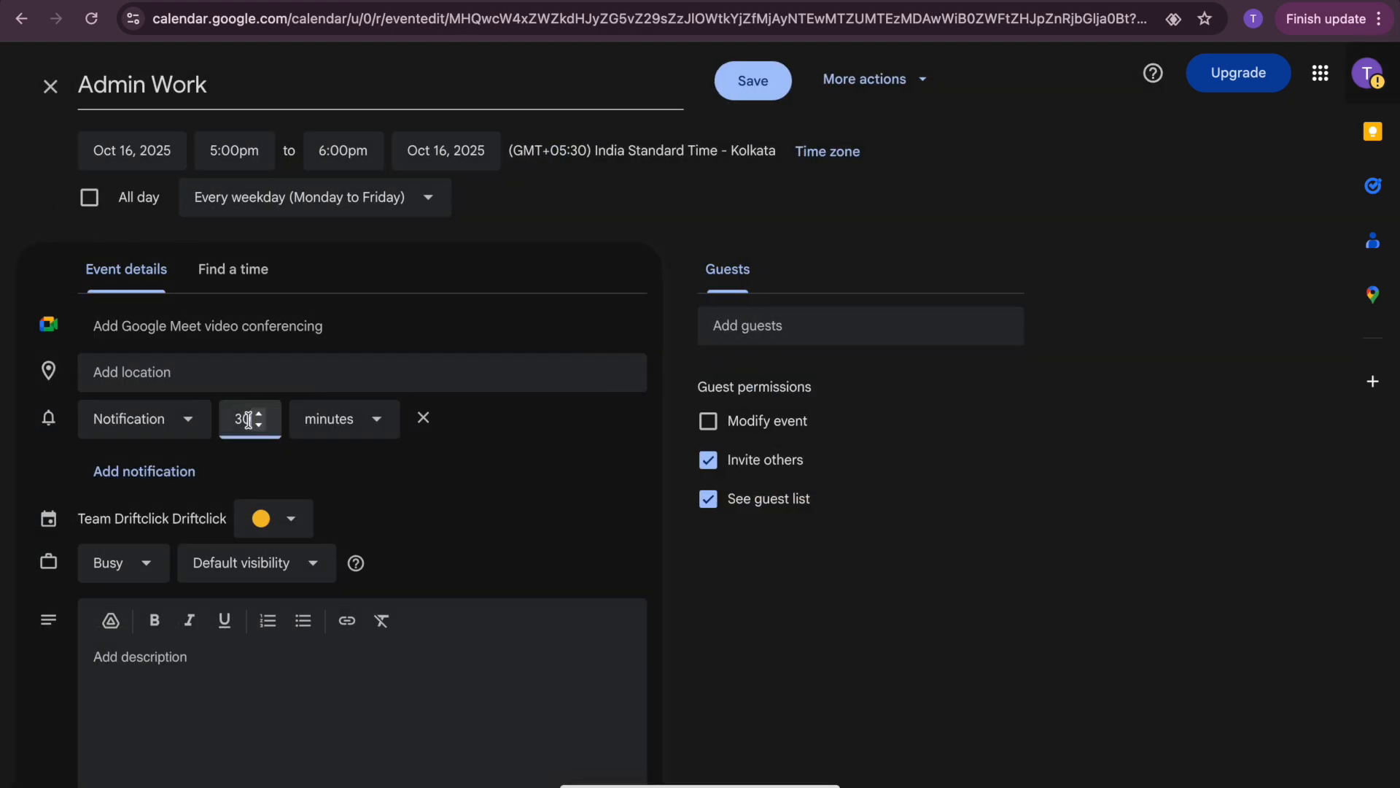
pyautogui.press('BackSpace')
pyautogui.press('BackSpace')
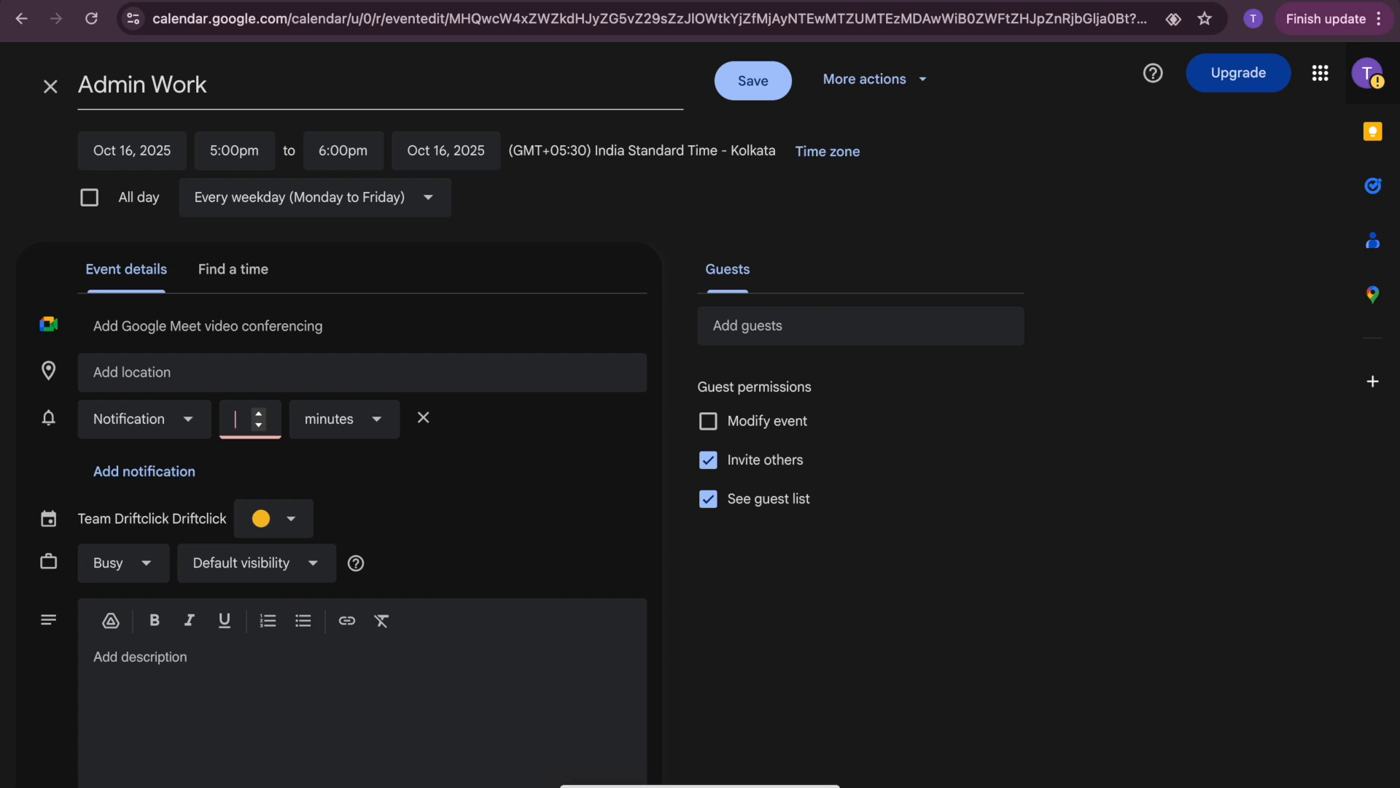
pyautogui.write('10')
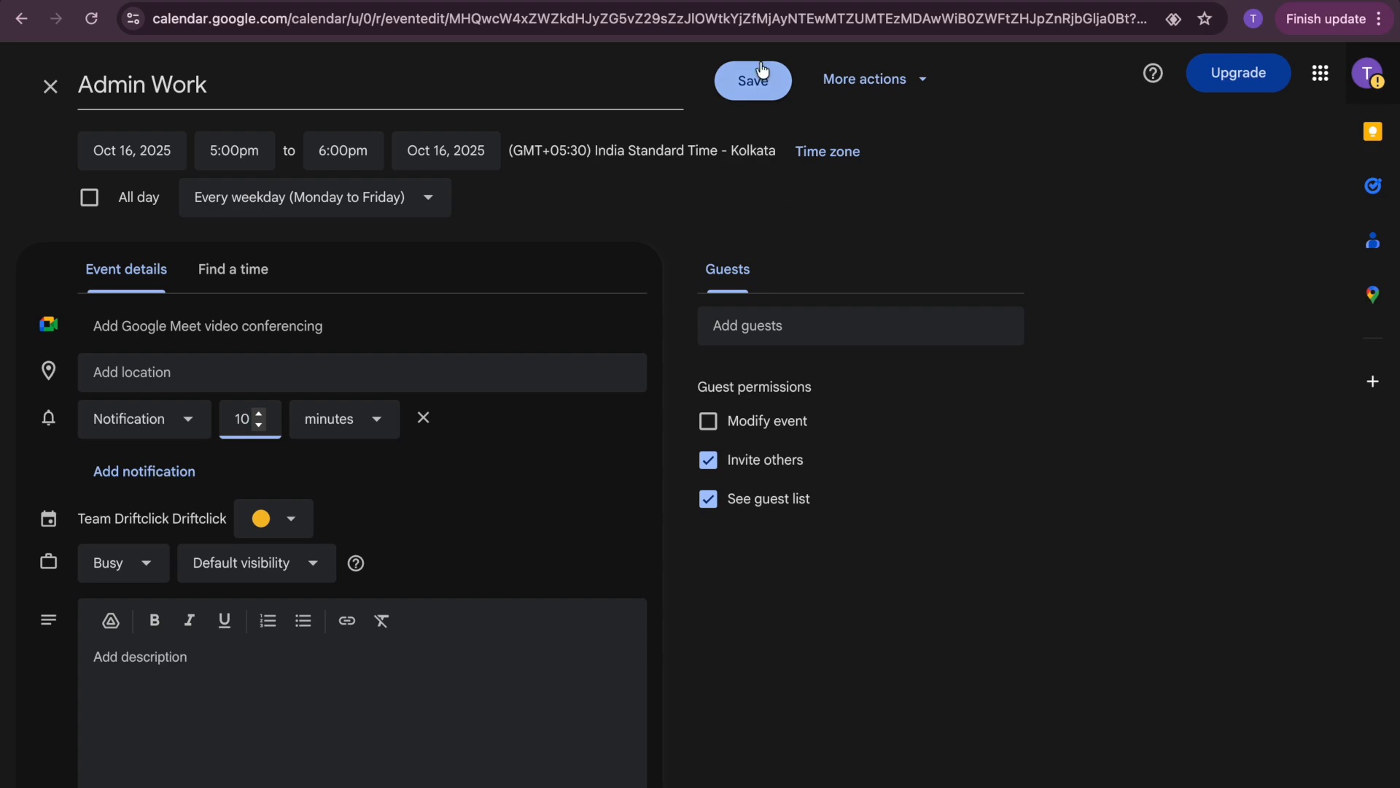
pyautogui.click(755, 81)
pyautogui.click(724, 429)
pyautogui.click(780, 532)
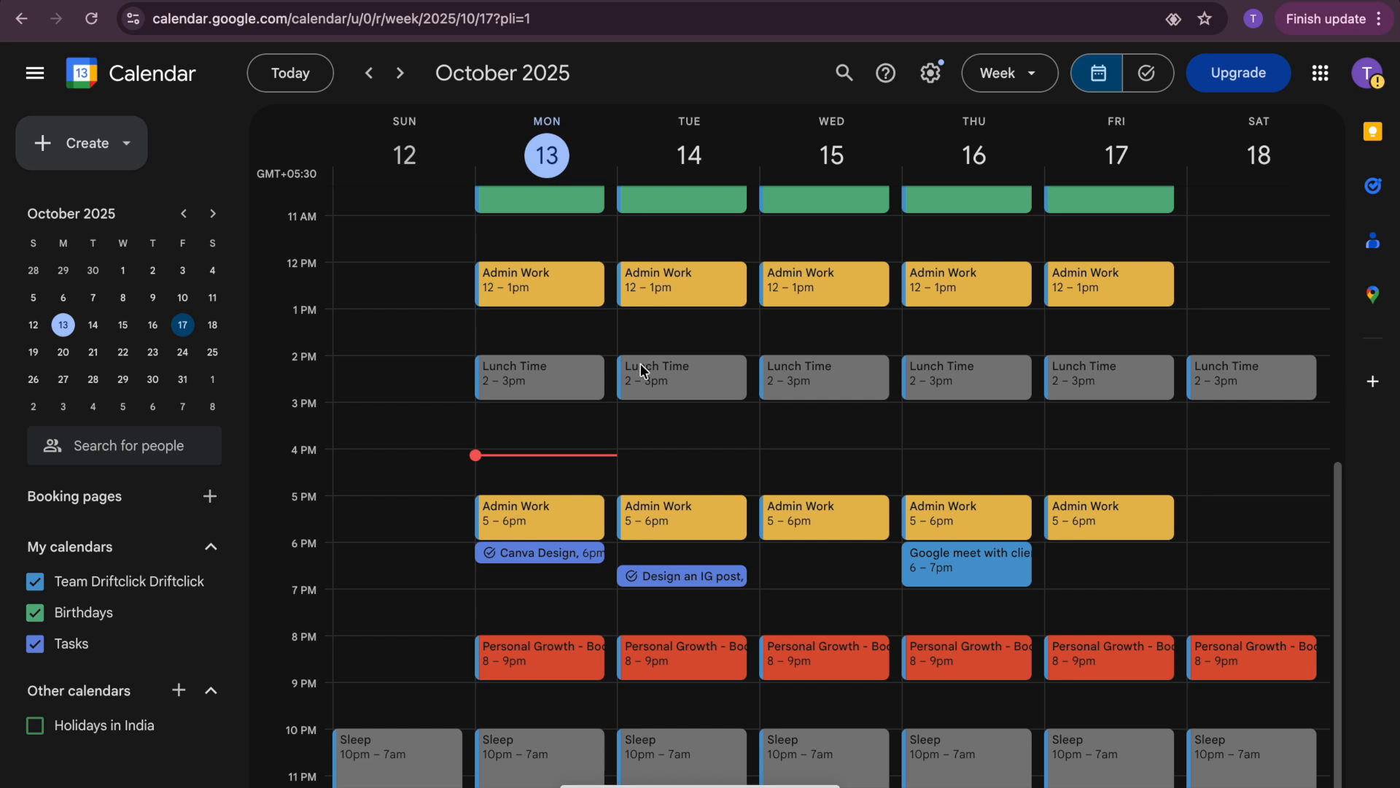
# Set the notification of Tuesday, October 14's Lunch Time event to 5 minutes, applied to this and following events
pyautogui.click(658, 378)
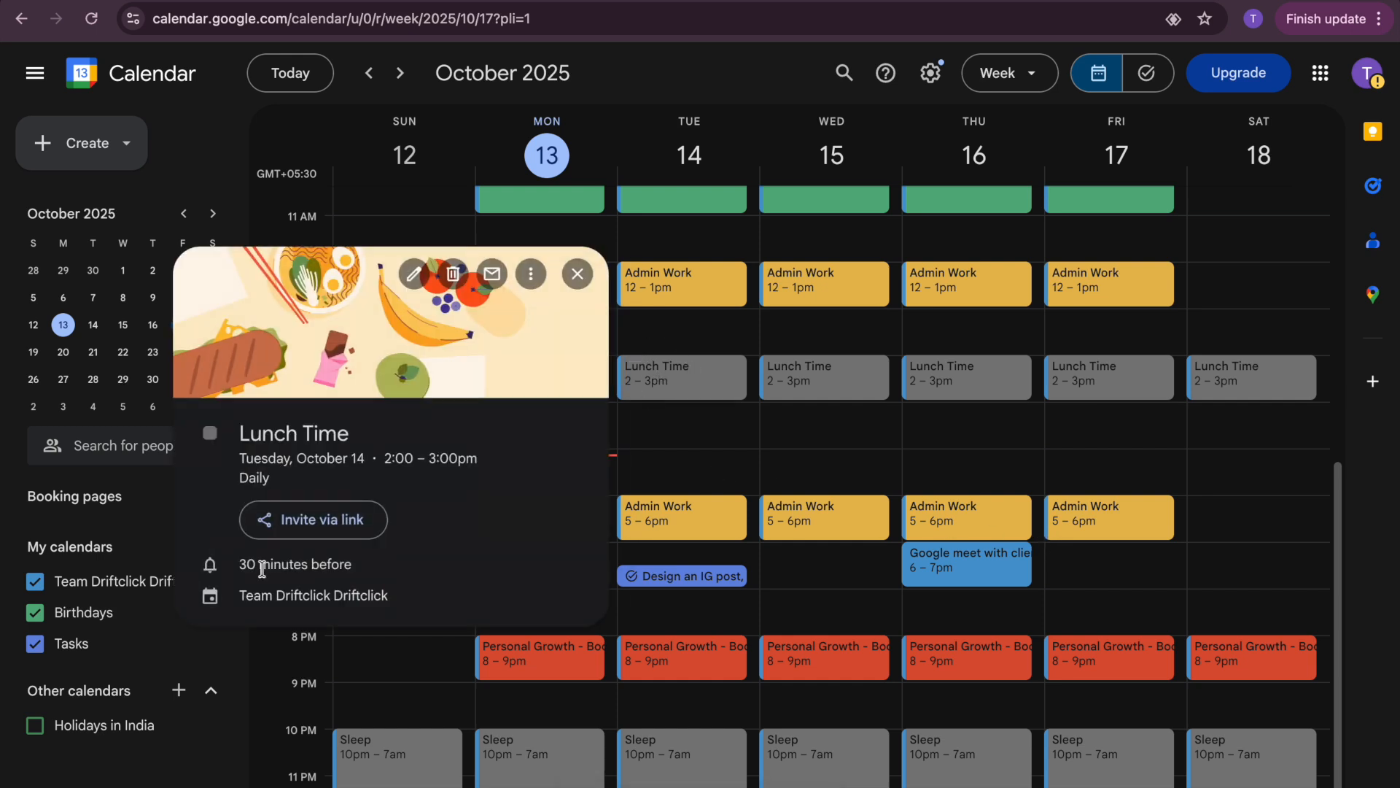
pyautogui.click(413, 274)
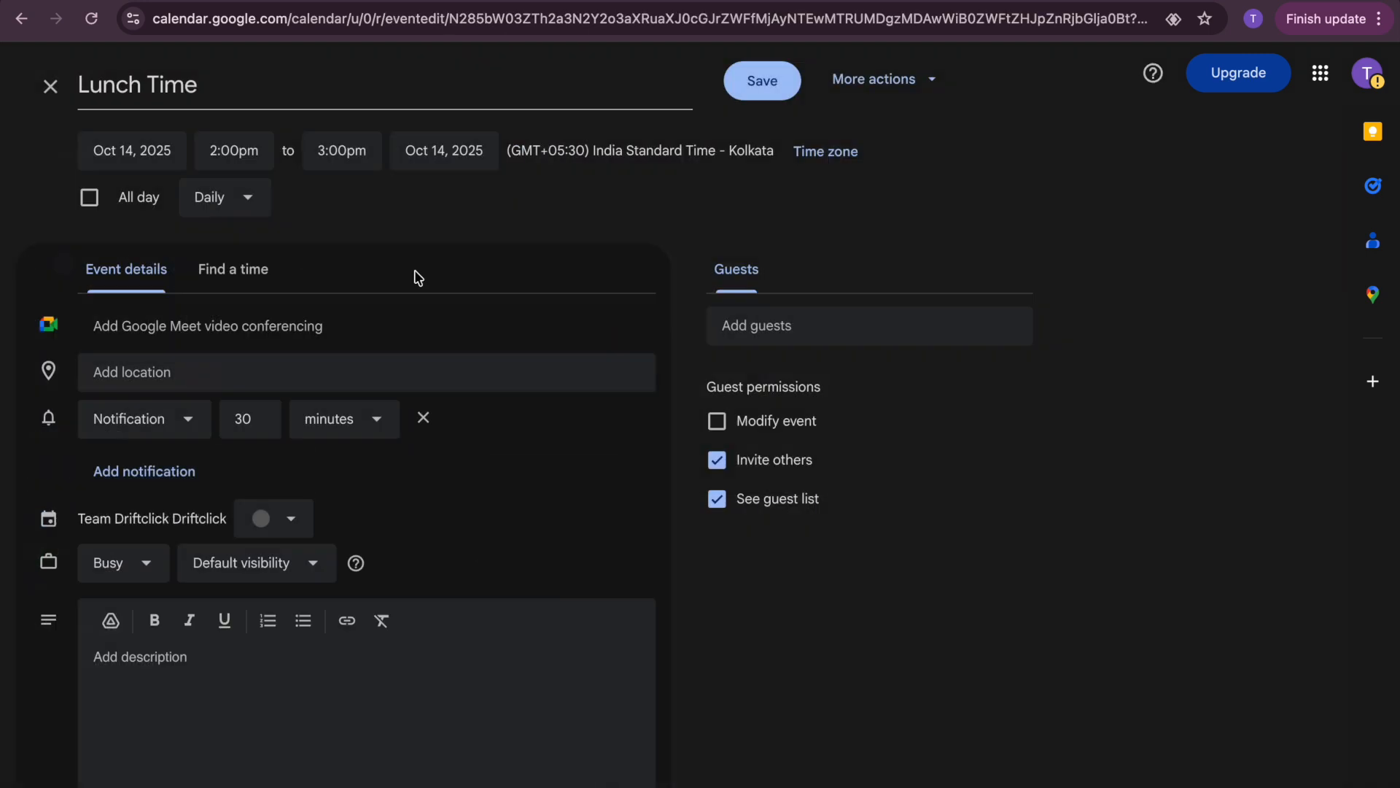
pyautogui.doubleClick(241, 420)
pyautogui.write('30')
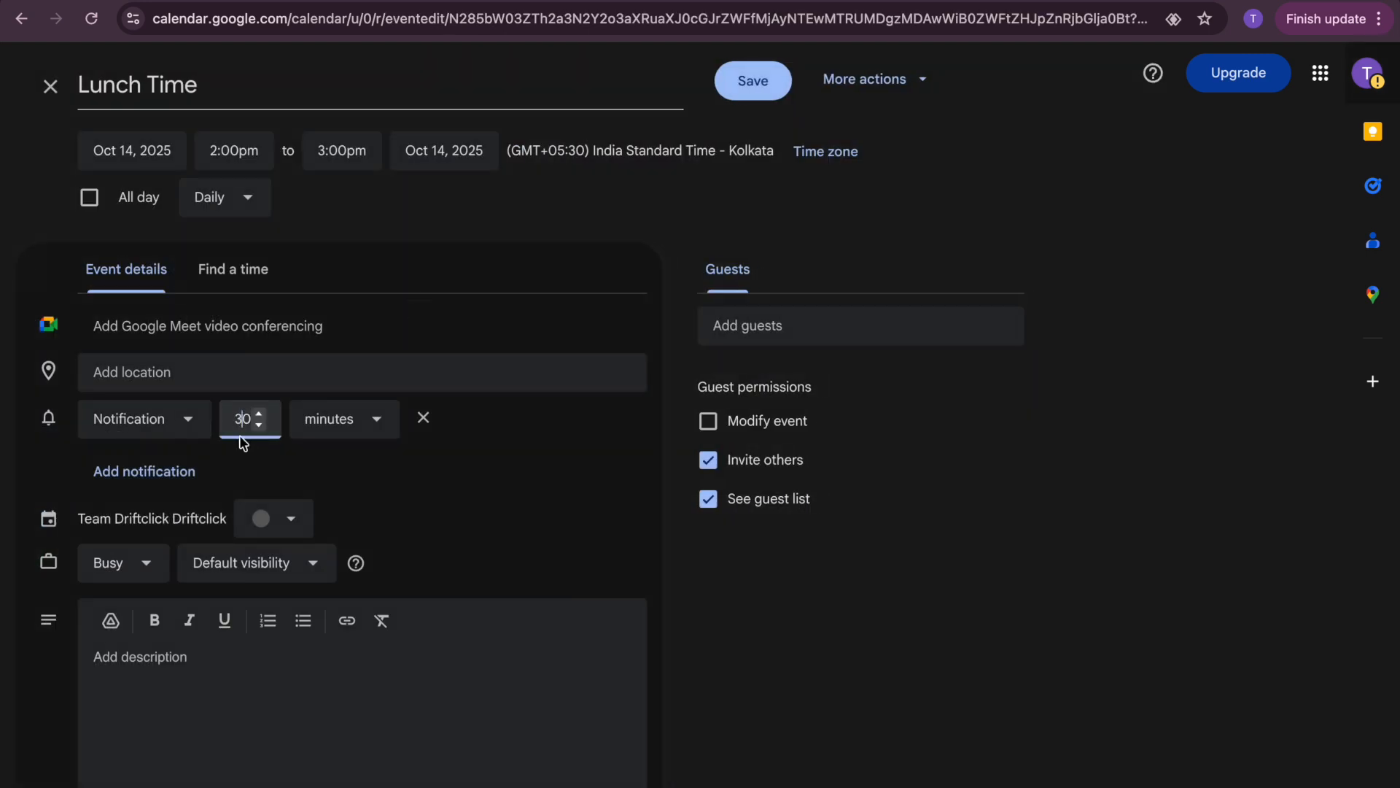
pyautogui.press('BackSpace')
pyautogui.press('BackSpace')
pyautogui.write('5')
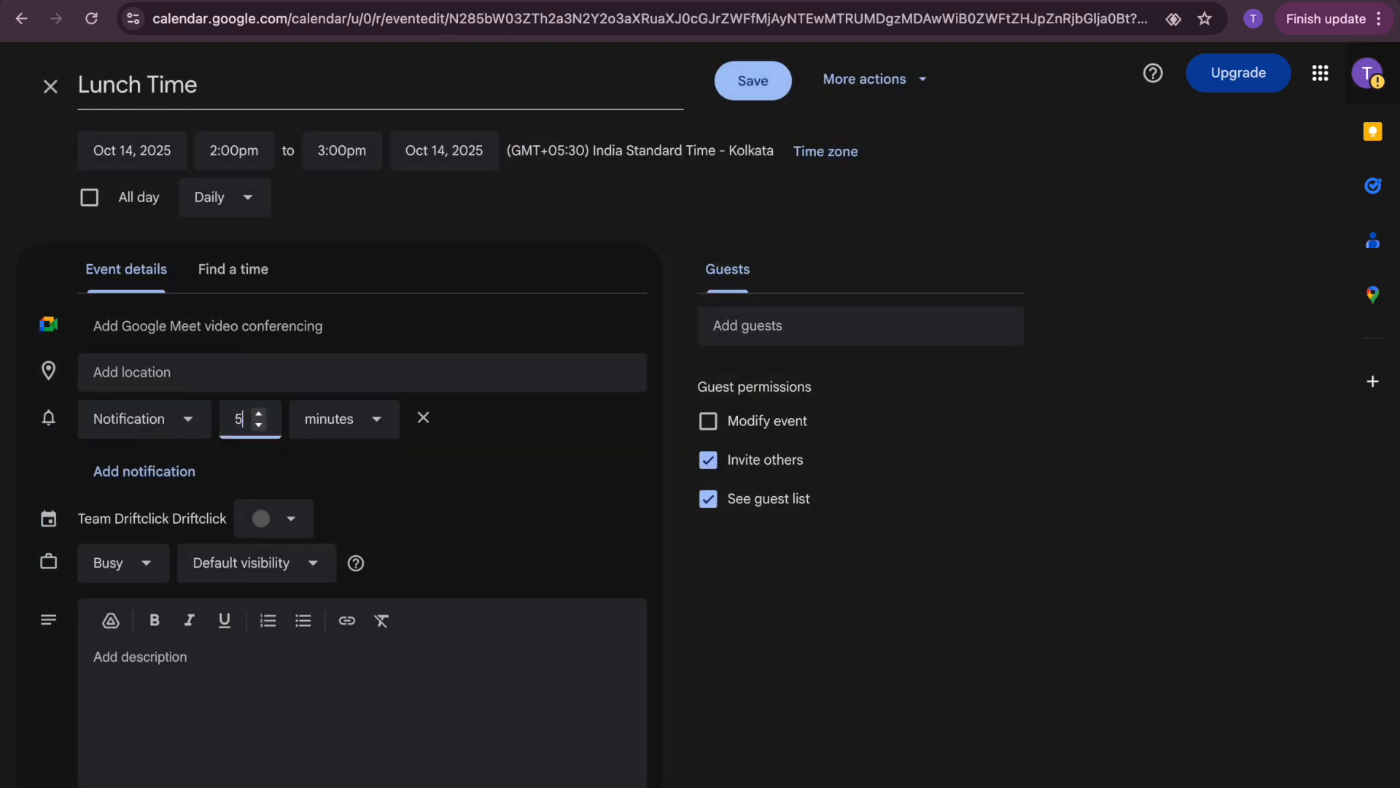
pyautogui.click(759, 88)
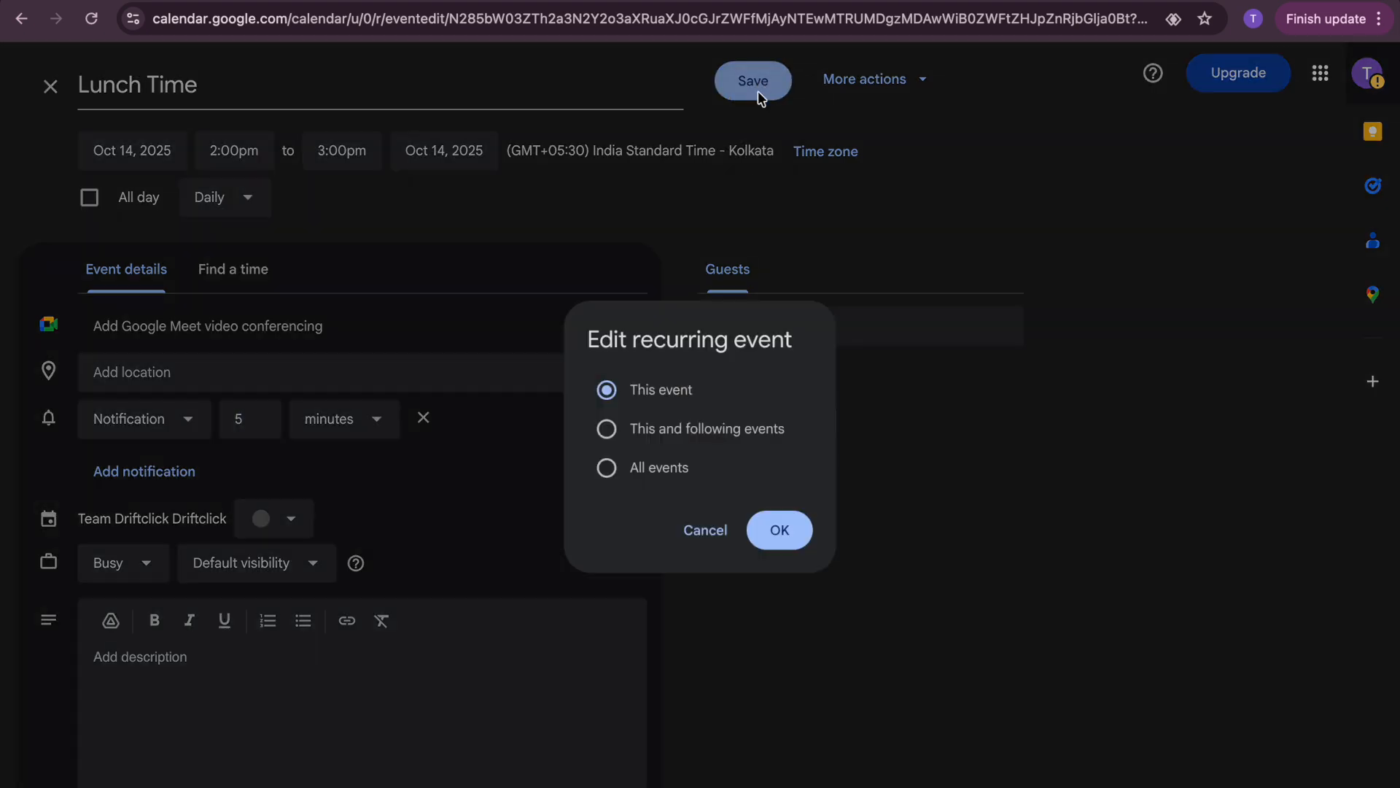
pyautogui.click(702, 431)
pyautogui.click(776, 530)
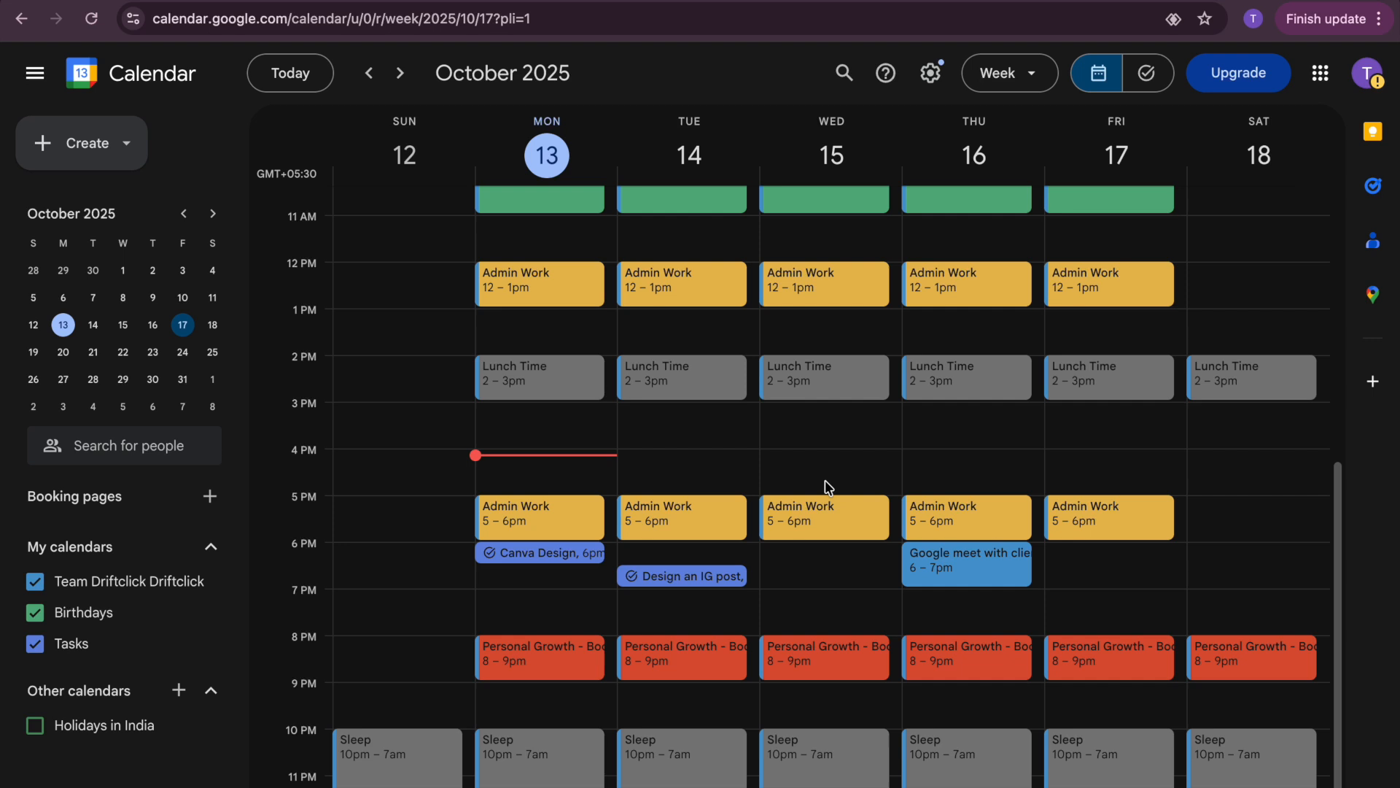
# Look over the October 2025 schedule in Month view and return to Week view
pyautogui.click(1023, 74)
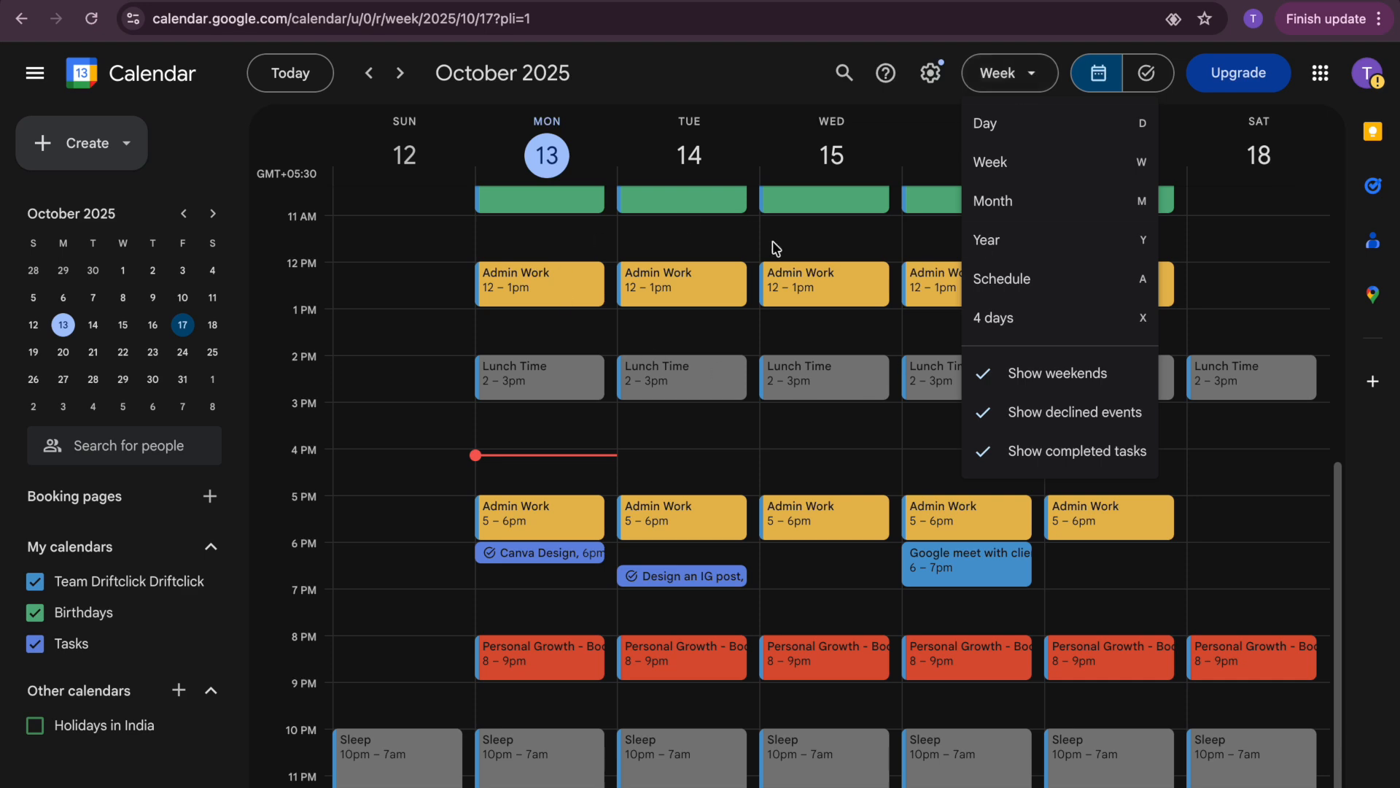
pyautogui.click(1033, 214)
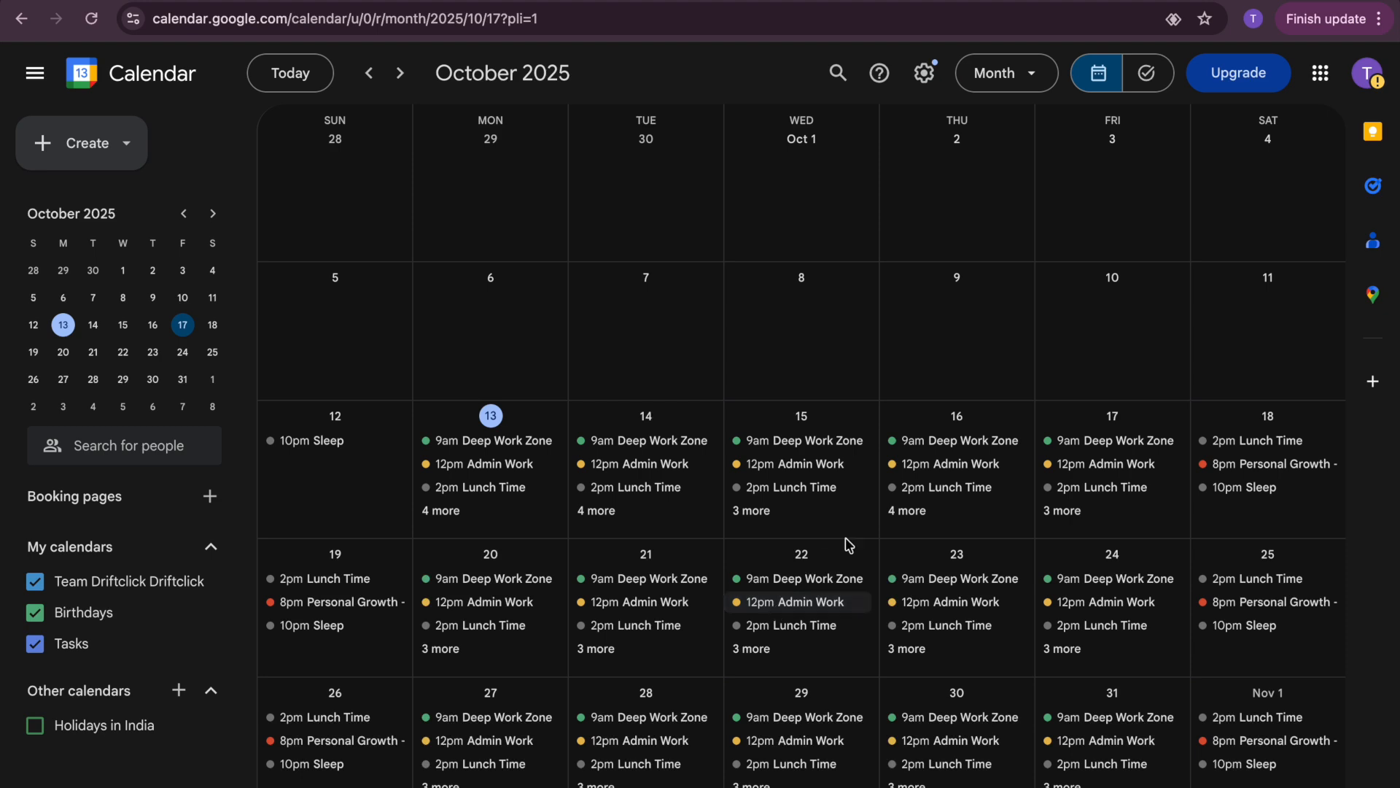
pyautogui.click(1016, 86)
pyautogui.click(1004, 162)
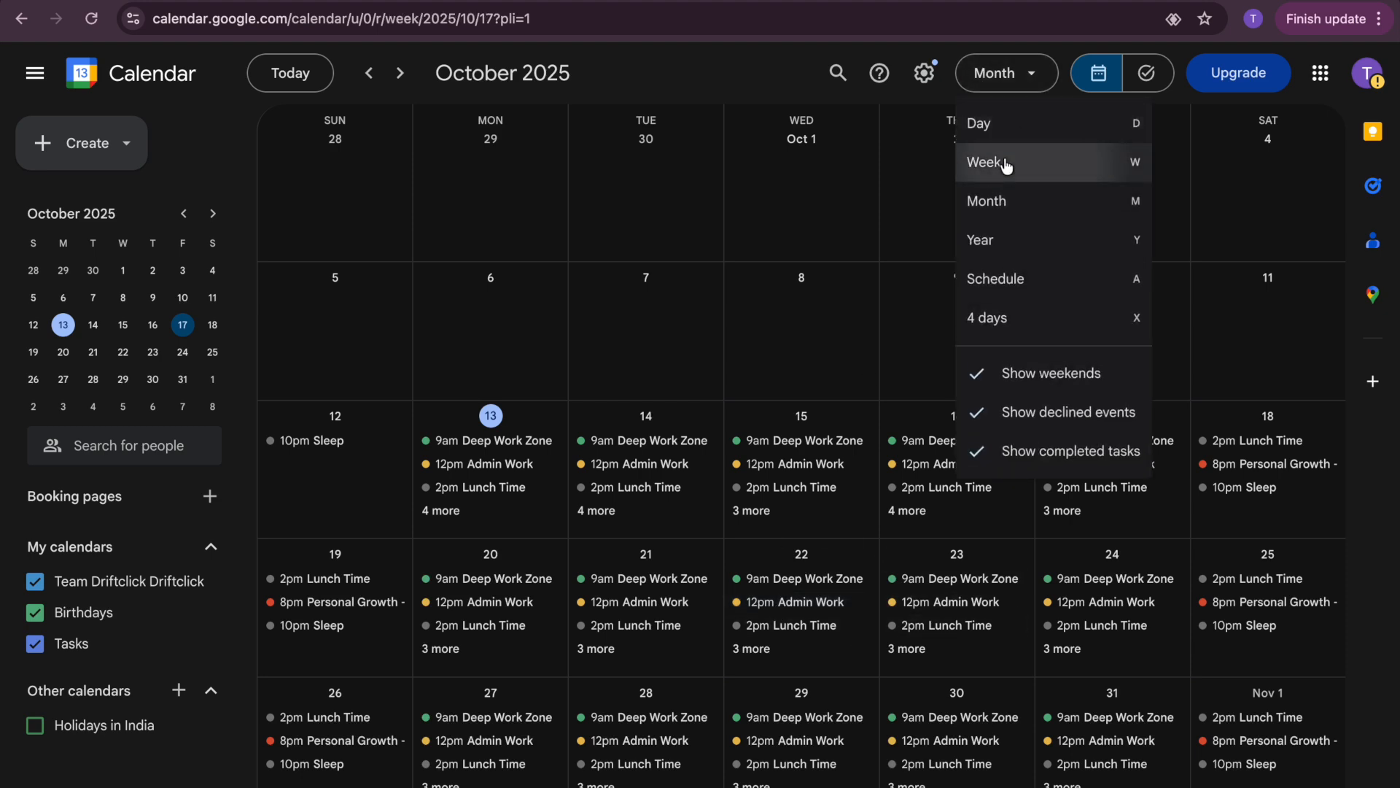
# Review the finished week of October 12–18 from the morning work blocks to the evening Personal Growth and Sleep blocks
pyautogui.scroll(-1, 853, 609)
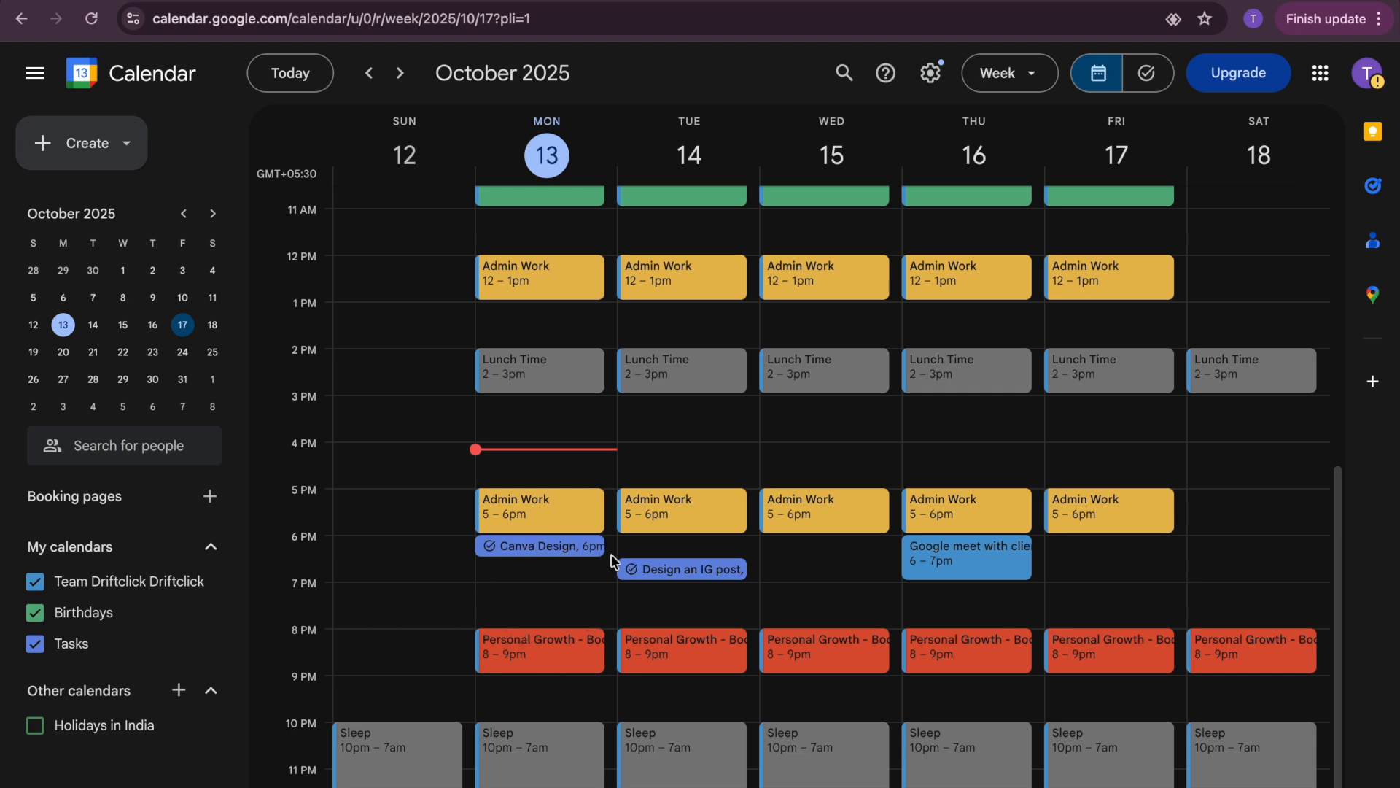
pyautogui.scroll(3, 688, 572)
pyautogui.scroll(-3, 687, 578)
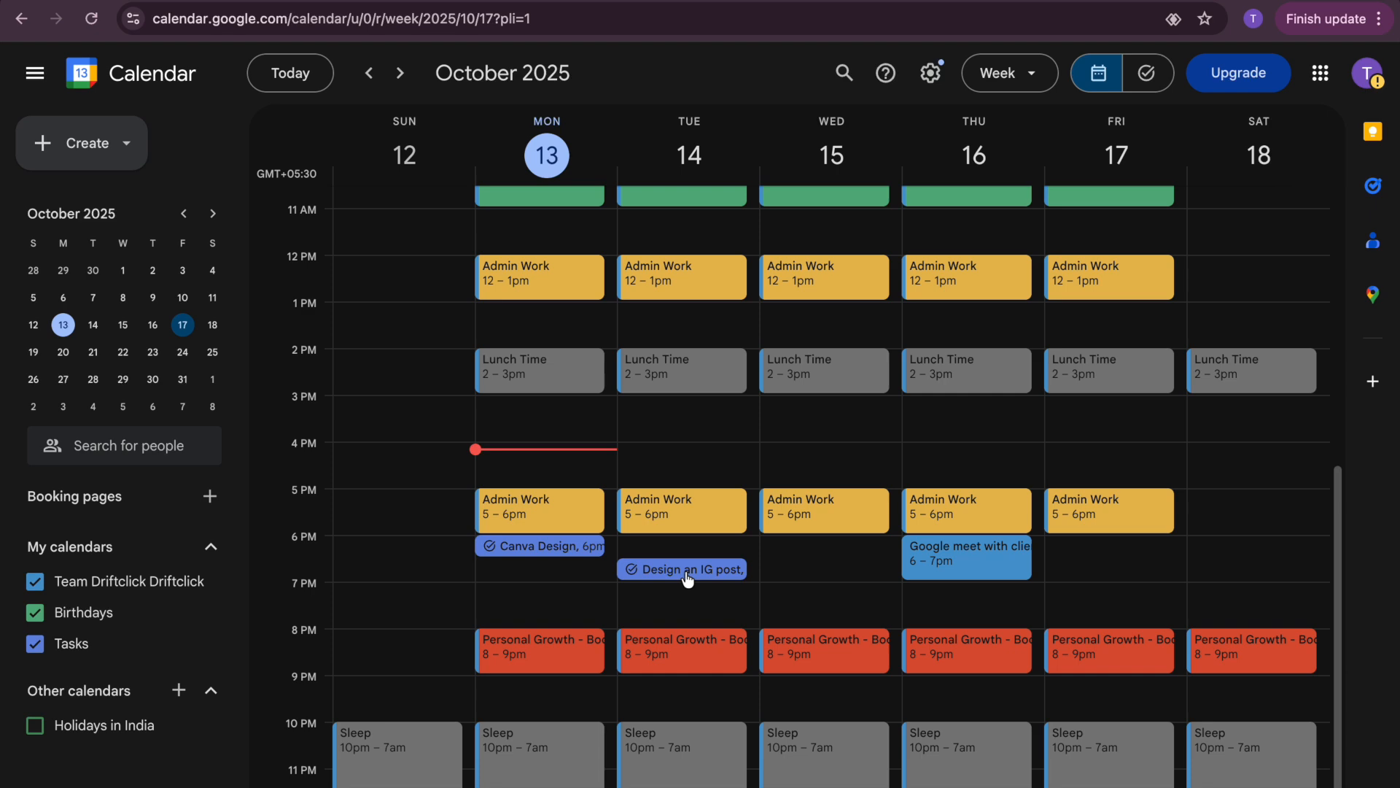
pyautogui.scroll(10, 687, 578)
pyautogui.scroll(-10, 688, 578)
pyautogui.scroll(4, 835, 406)
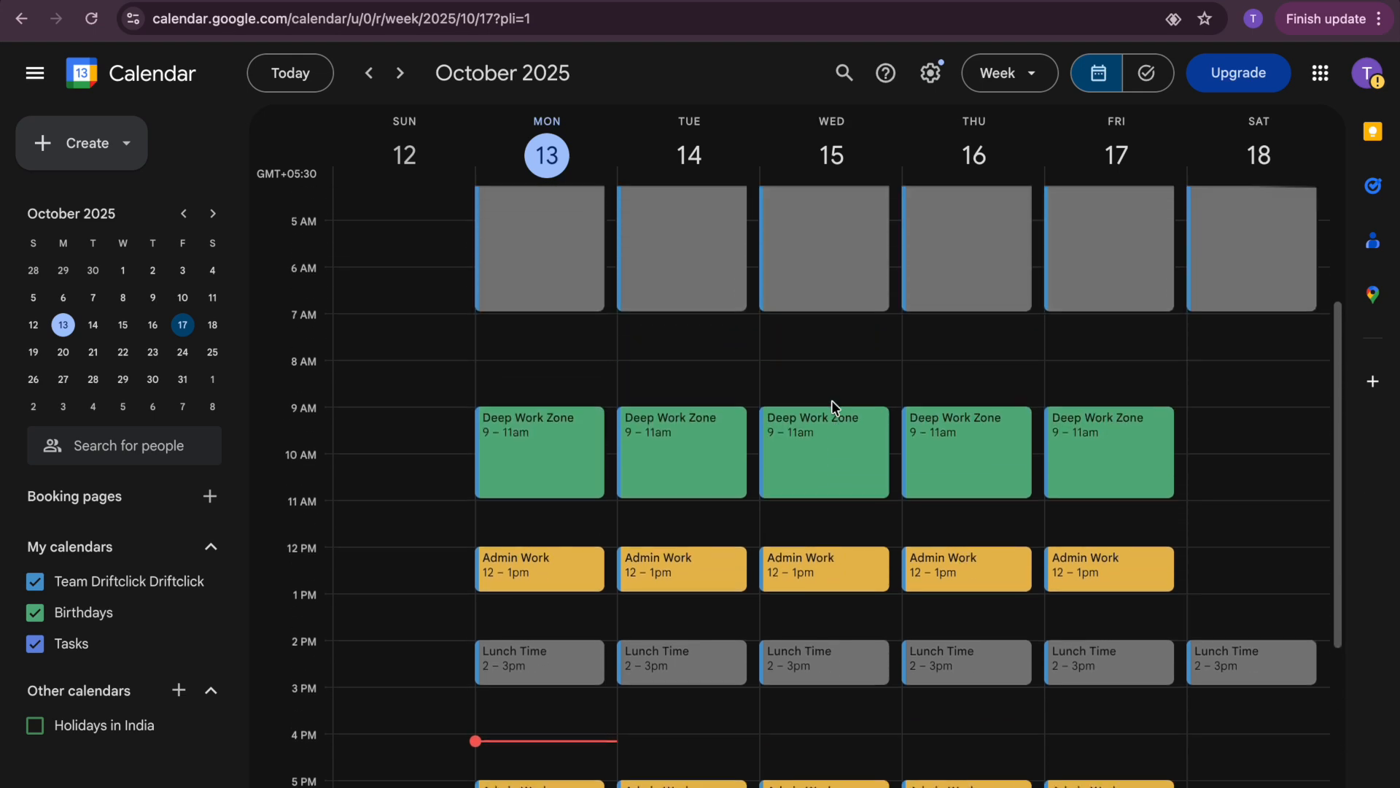
pyautogui.scroll(-4, 835, 406)
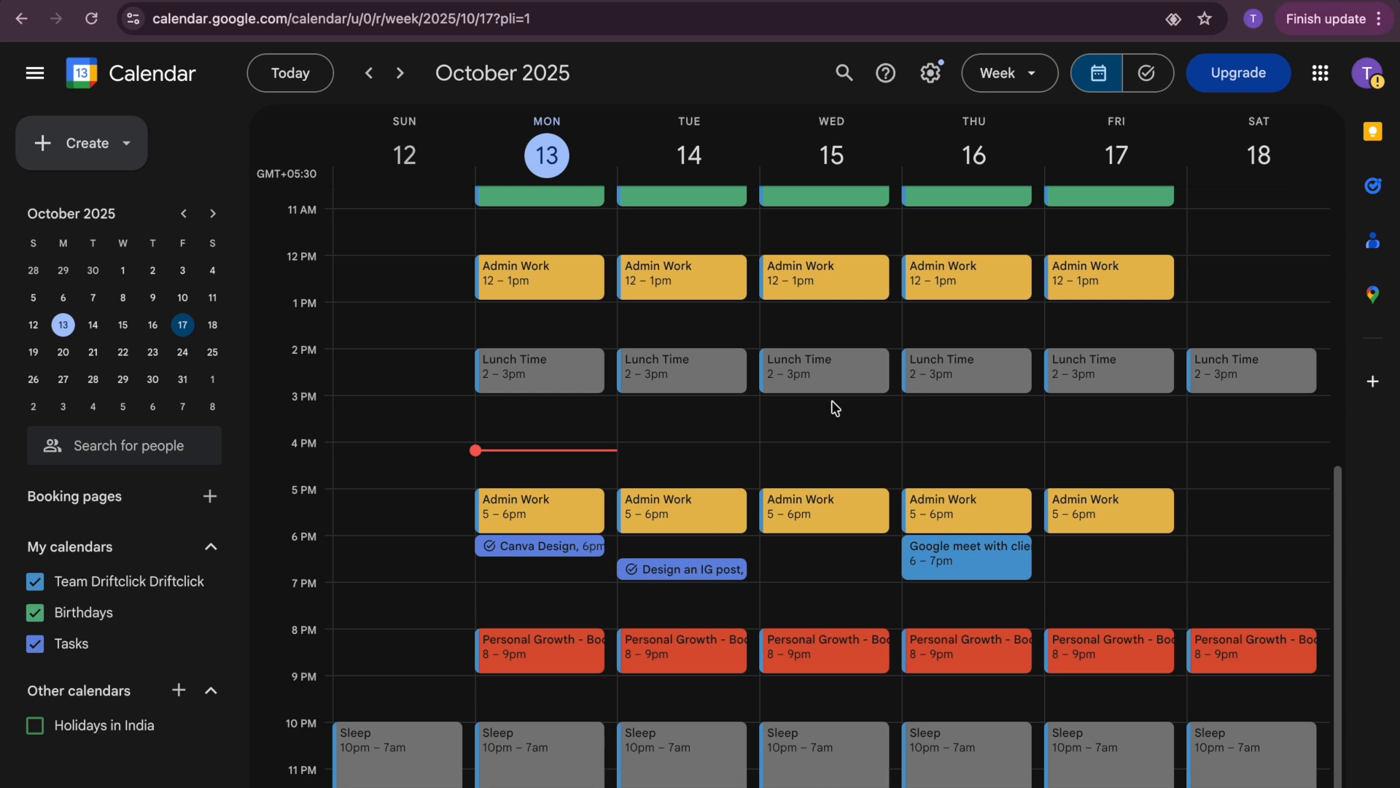
pyautogui.scroll(2, 836, 408)
pyautogui.scroll(-2, 836, 408)
pyautogui.scroll(1, 836, 409)
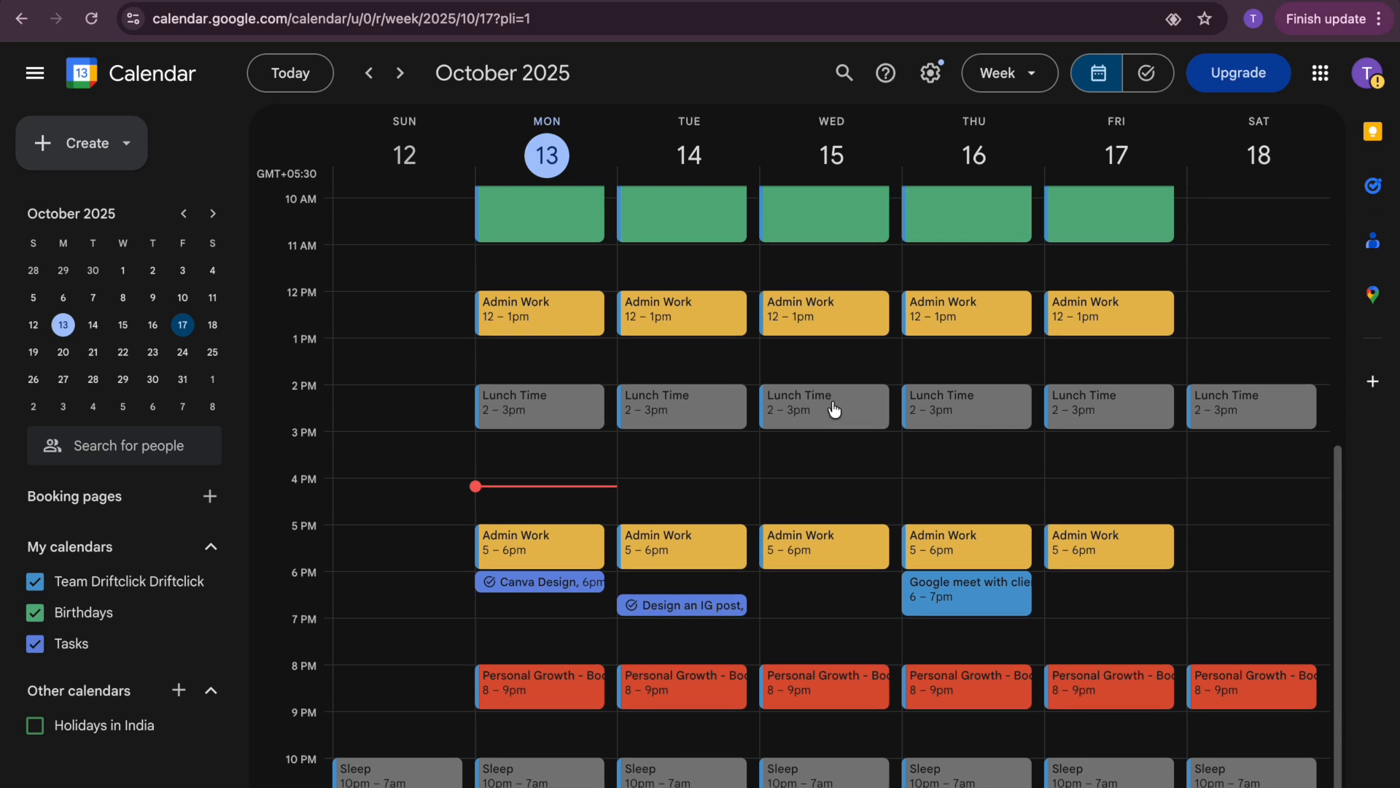